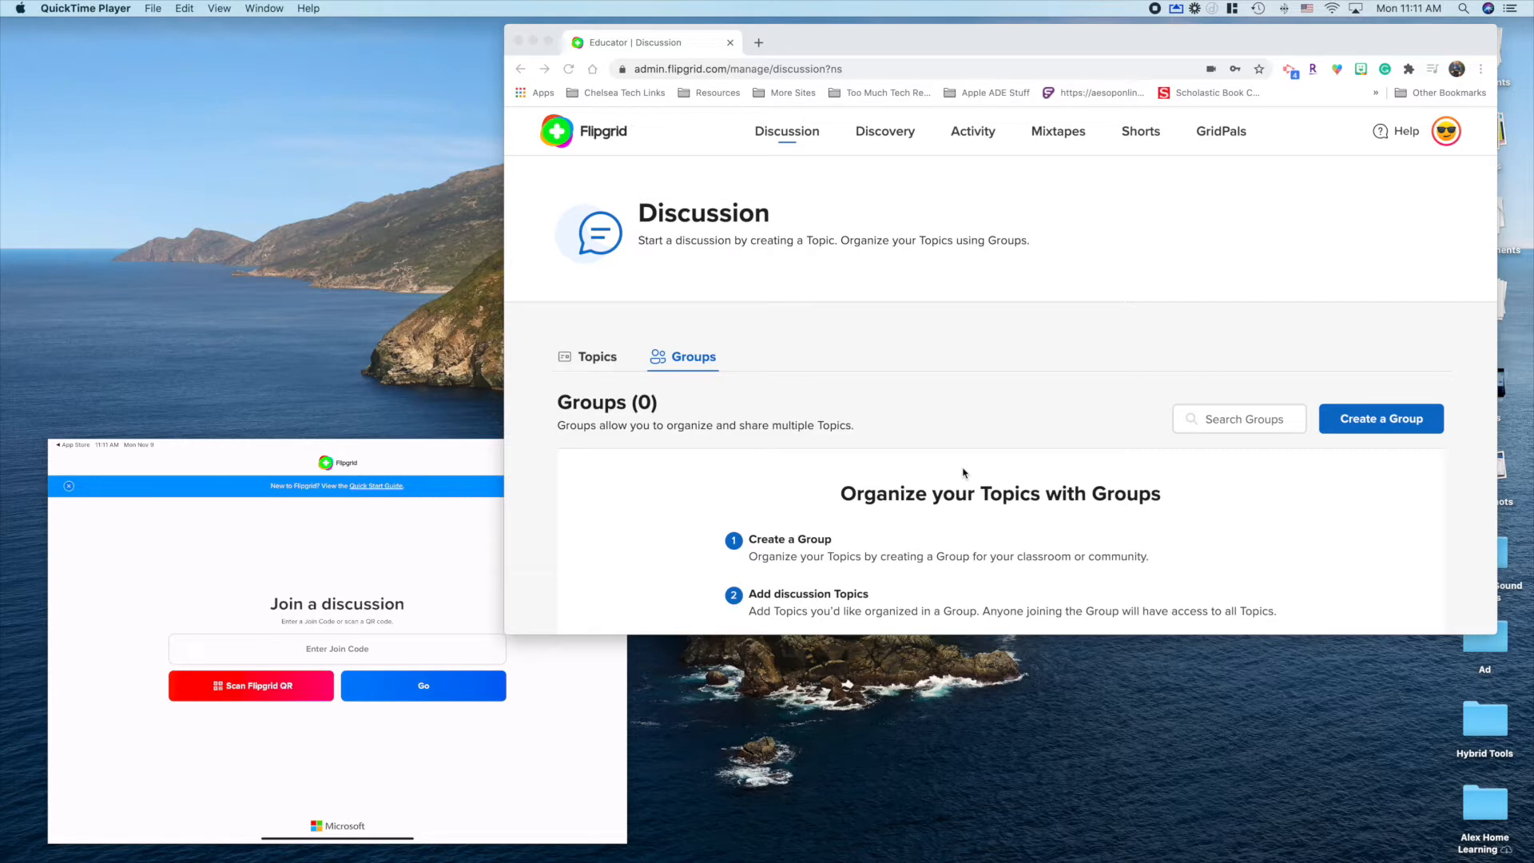
Step: Bring the iPad mirror window to the front and shift it slightly left
left_click(457, 454)
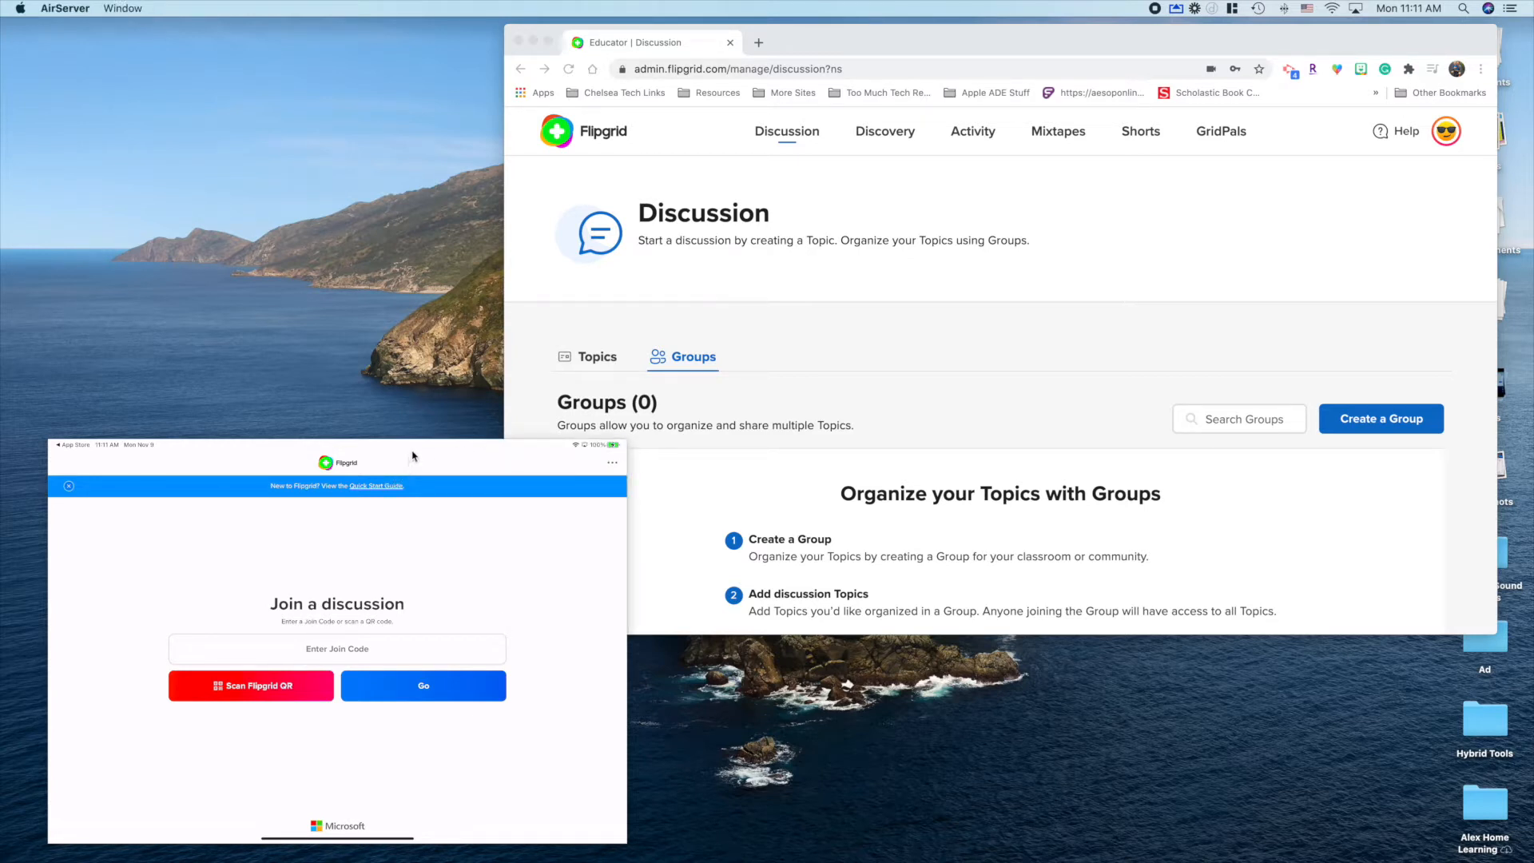
left_click_drag(420, 447, 378, 458)
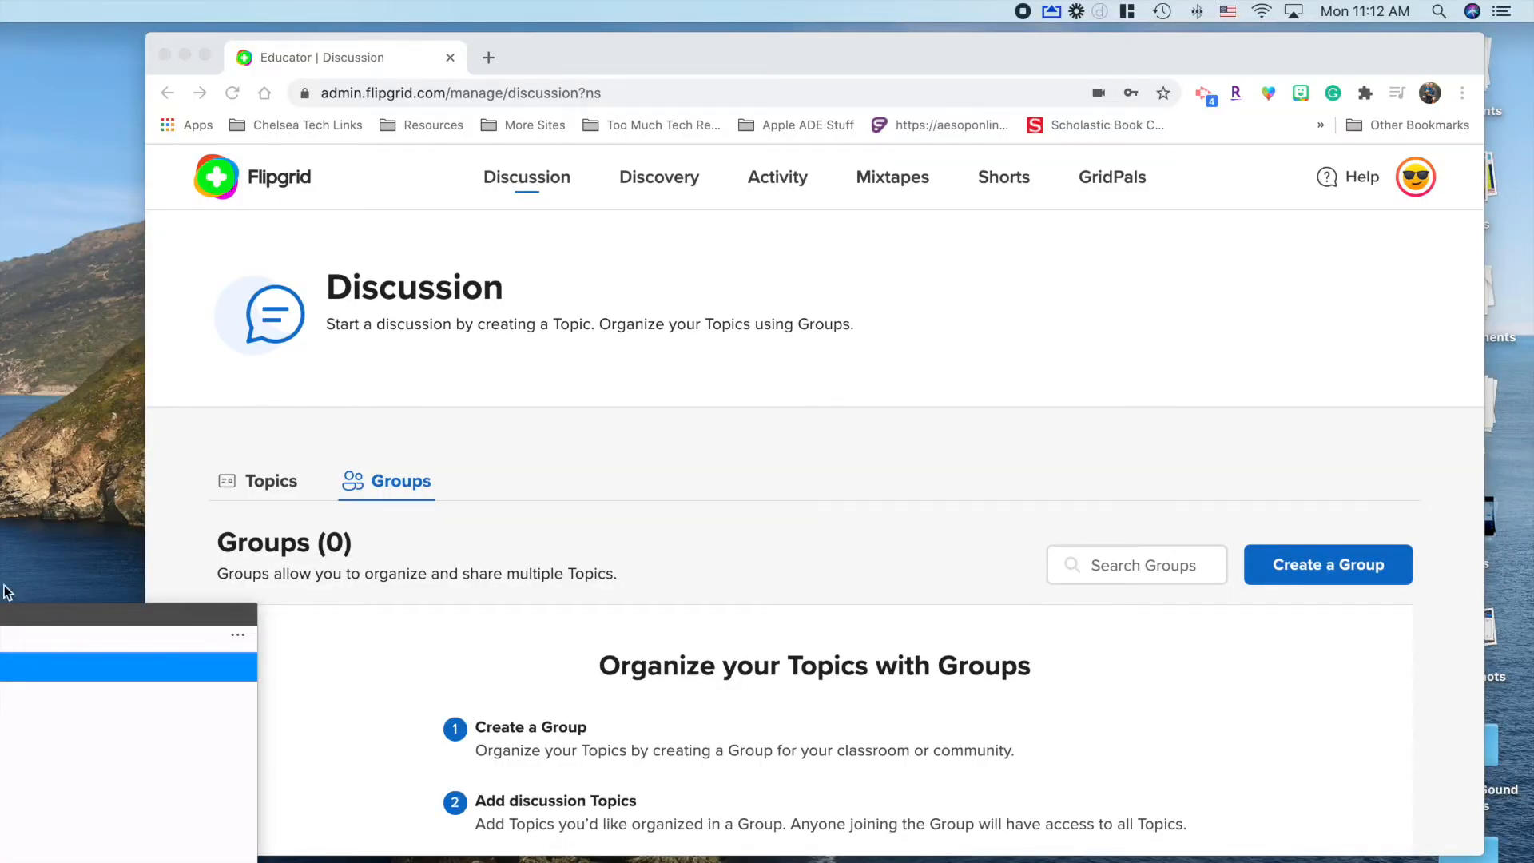
scroll(591, 539, "down", 2)
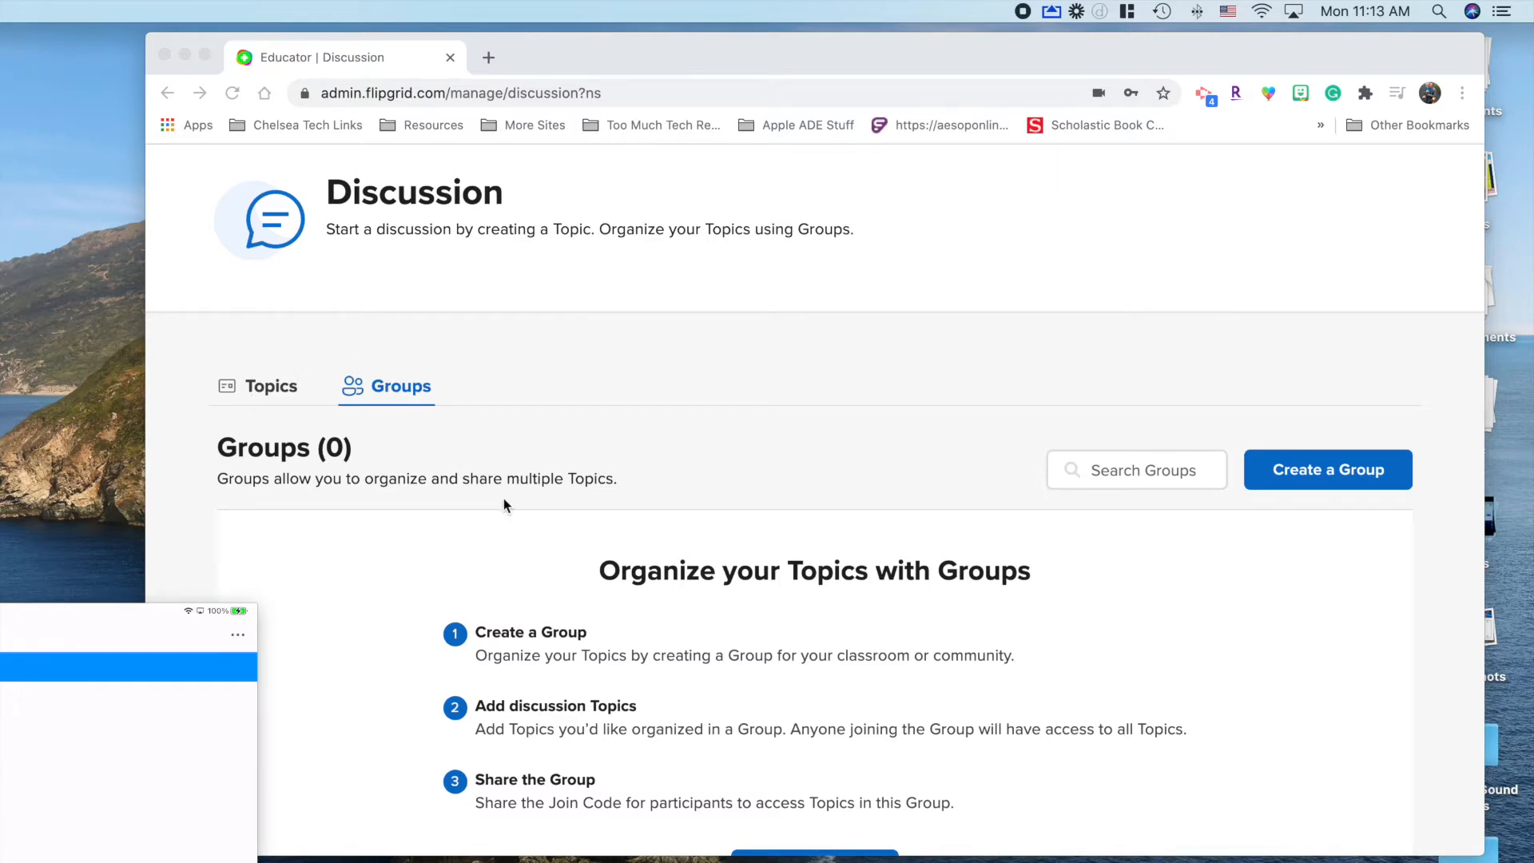
Step: Start a new group named 'Math 1st Hour'
left_click(1305, 455)
left_click(1310, 470)
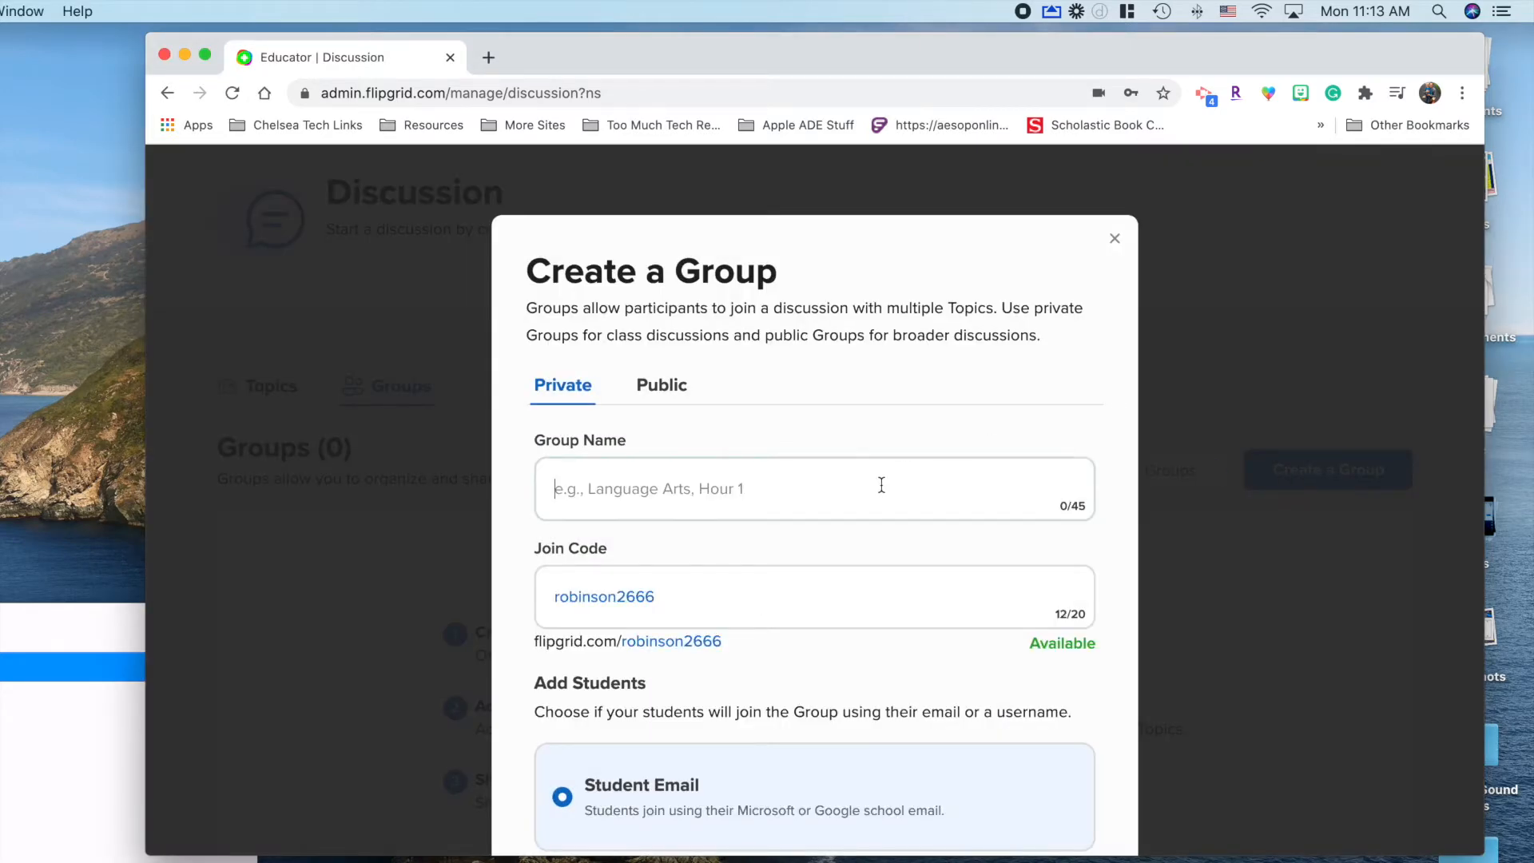
type("Mat")
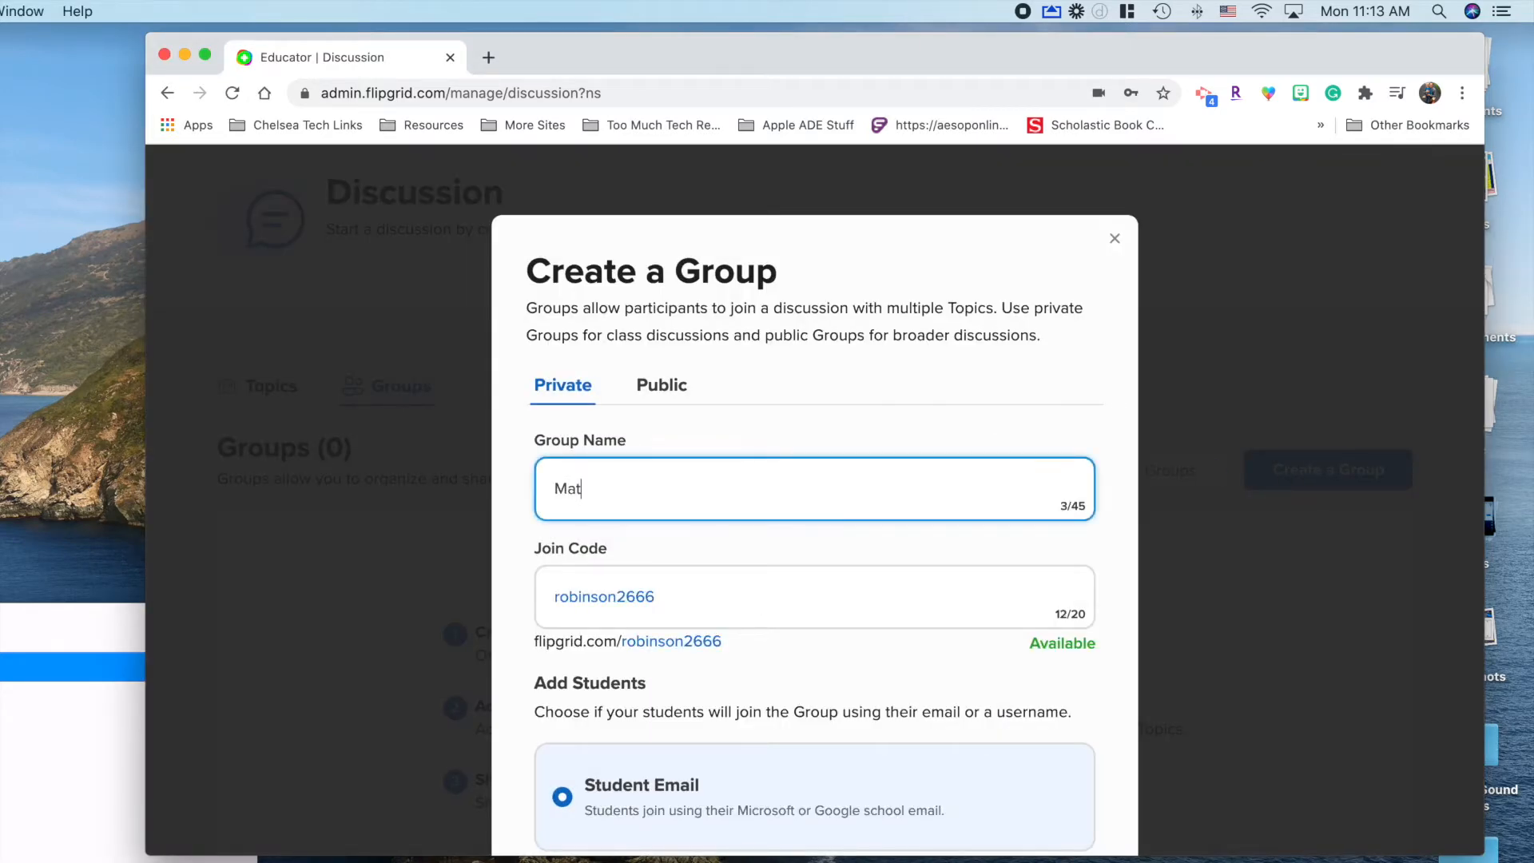
type("h 1st Hour")
Step: Keep the suggested join code and have students join with a username rather than school email
left_click(575, 606)
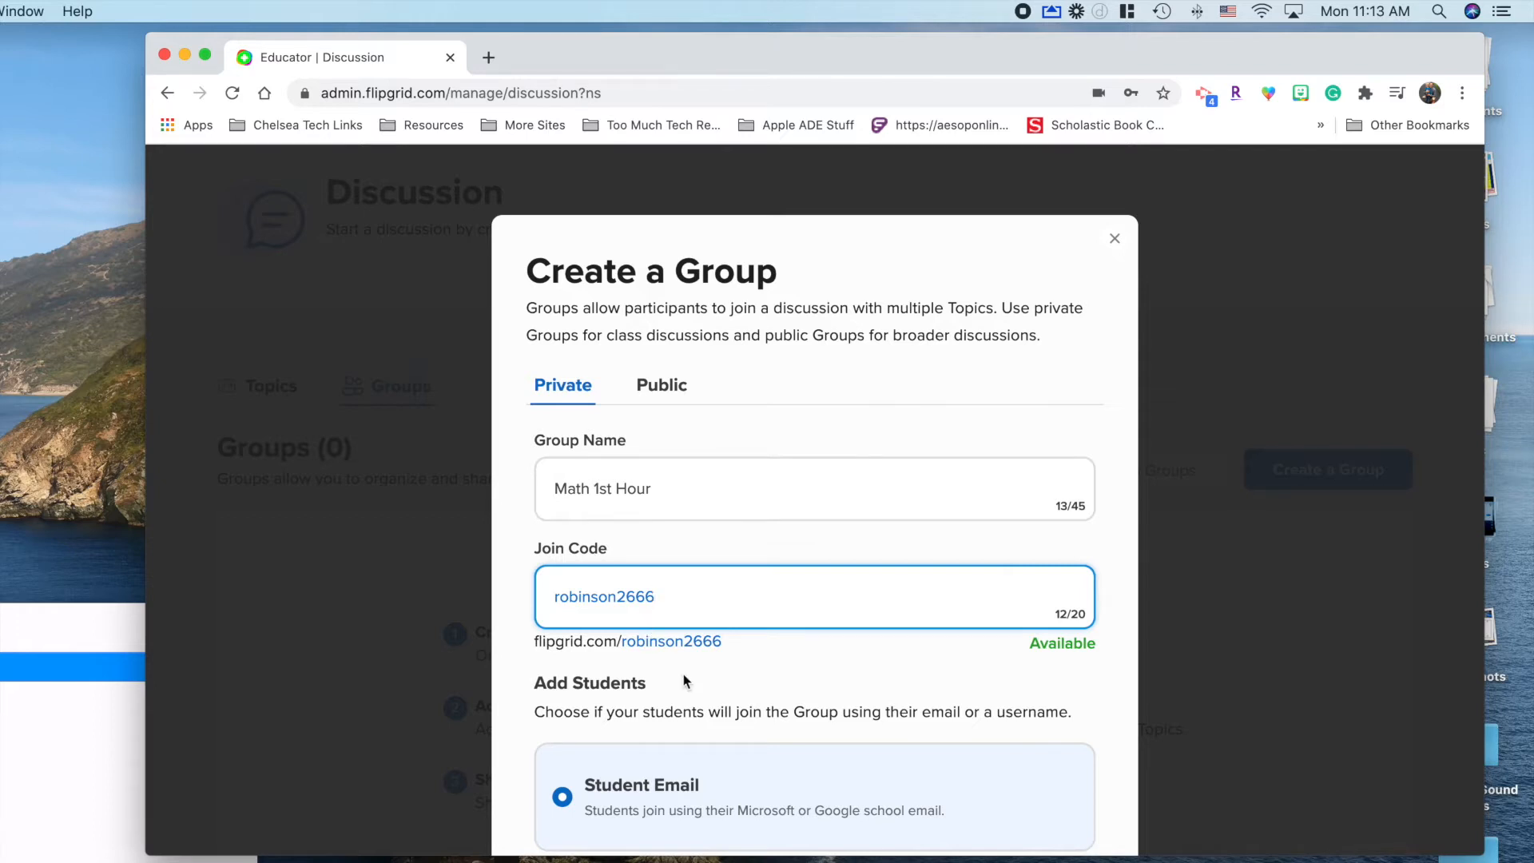
scroll(683, 675, "down", 5)
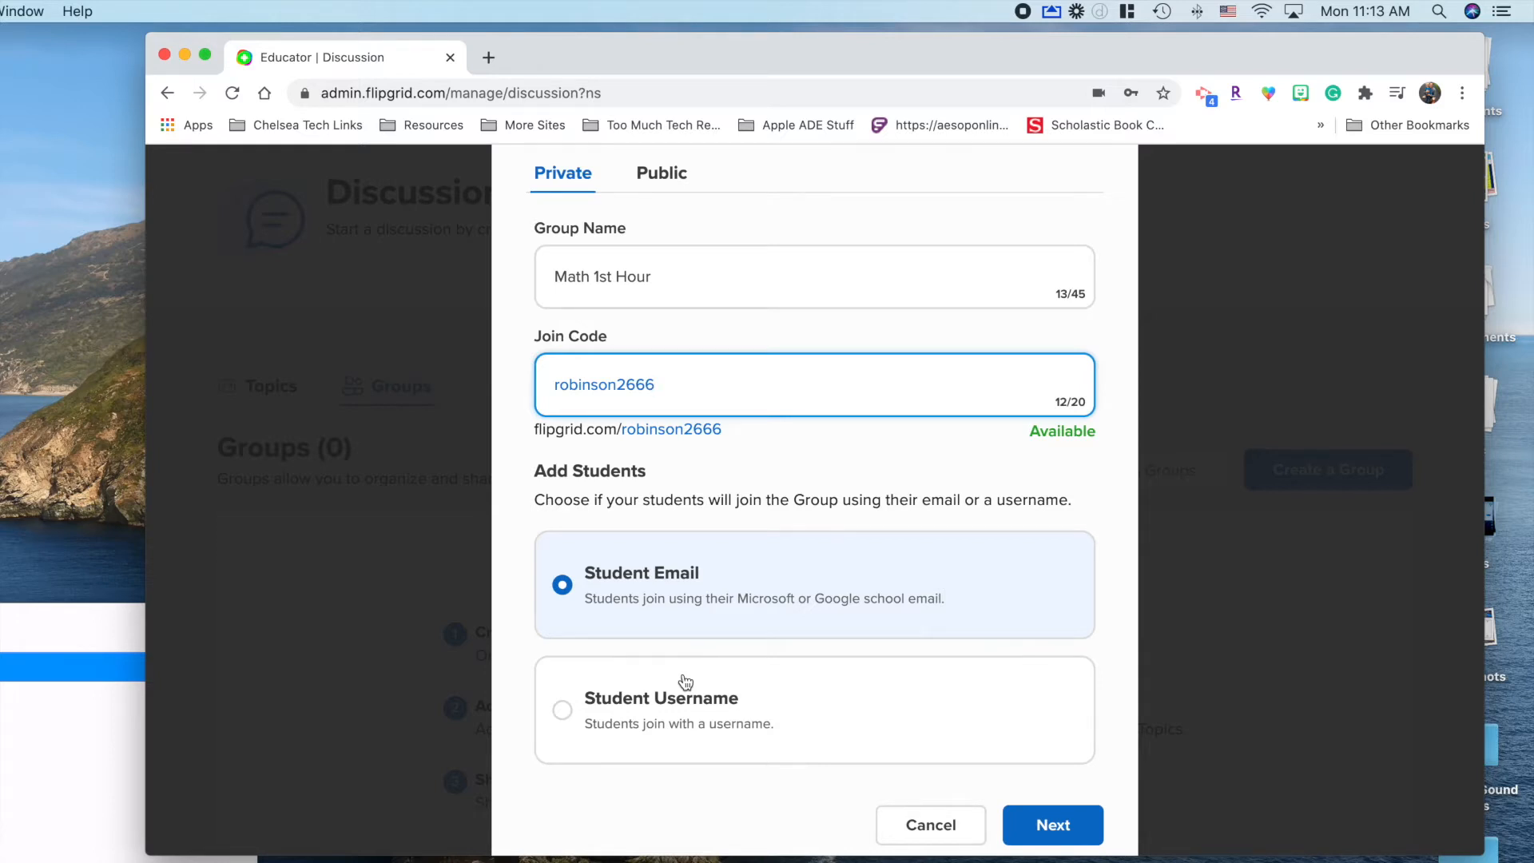
left_click(660, 703)
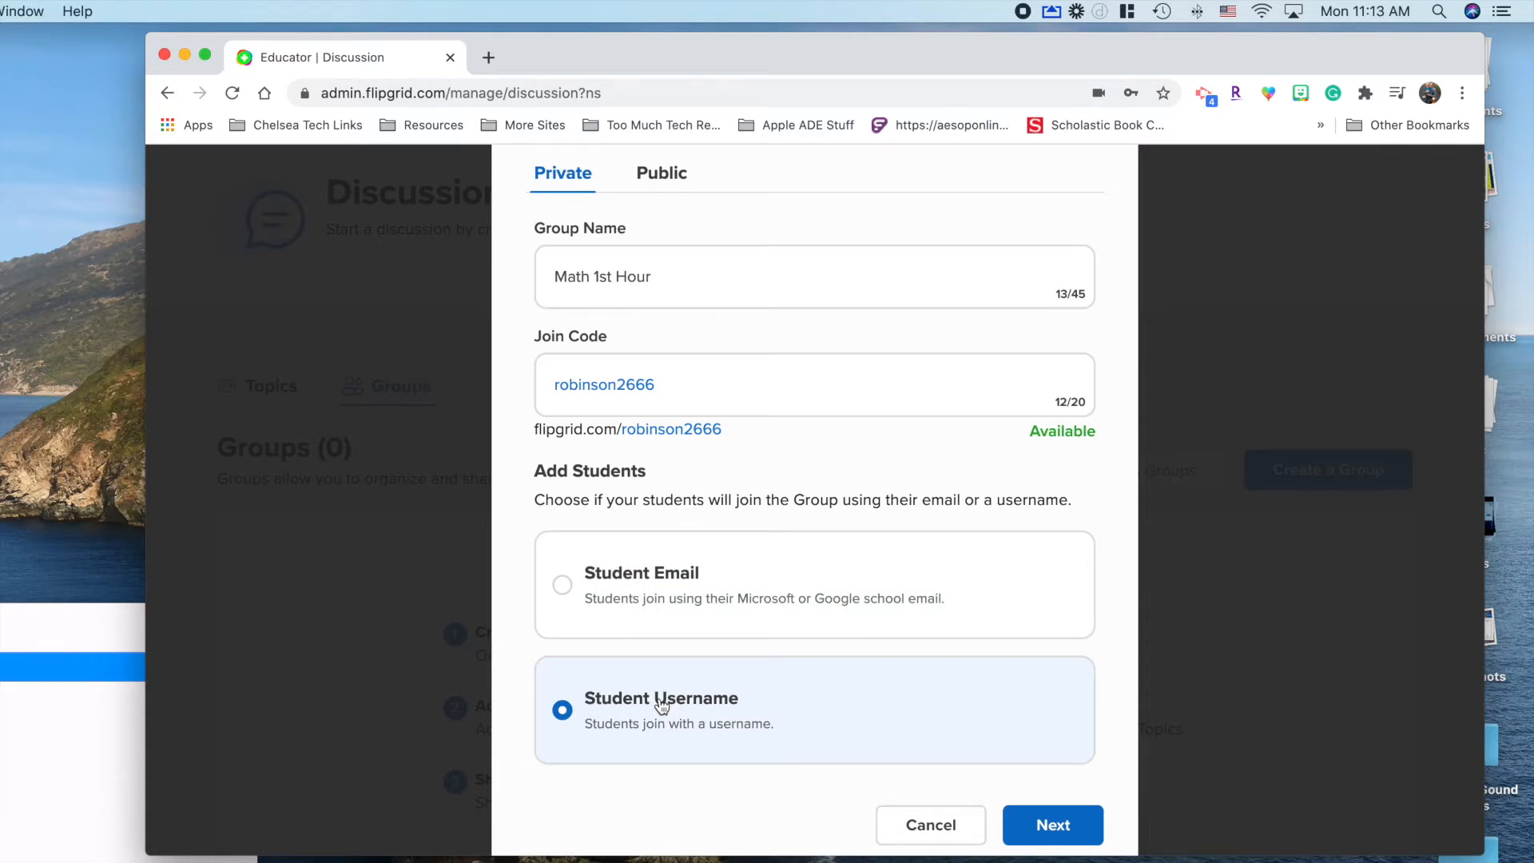
left_click(639, 596)
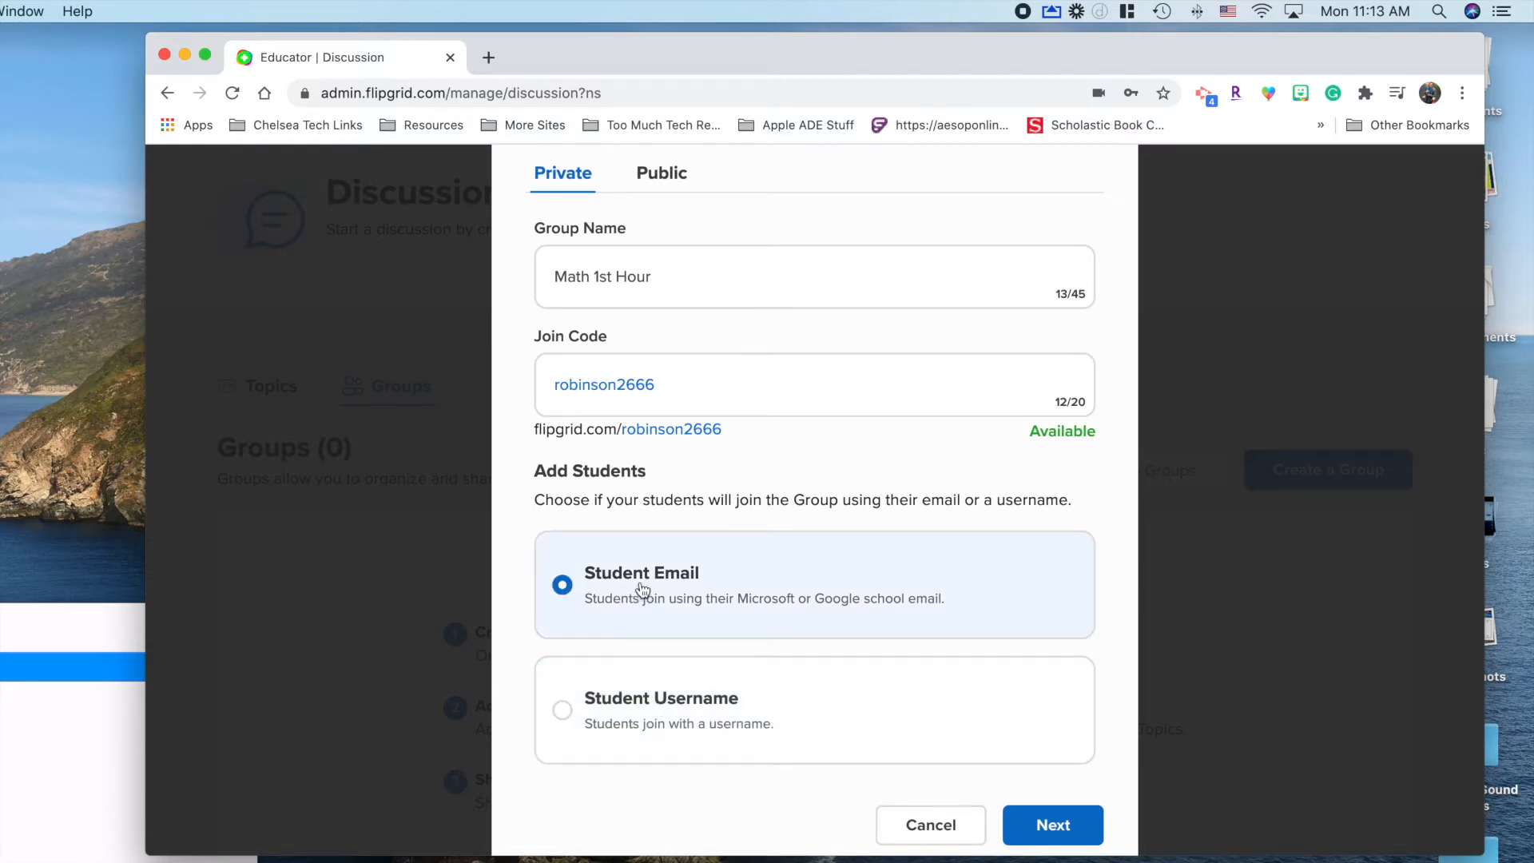
left_click(639, 705)
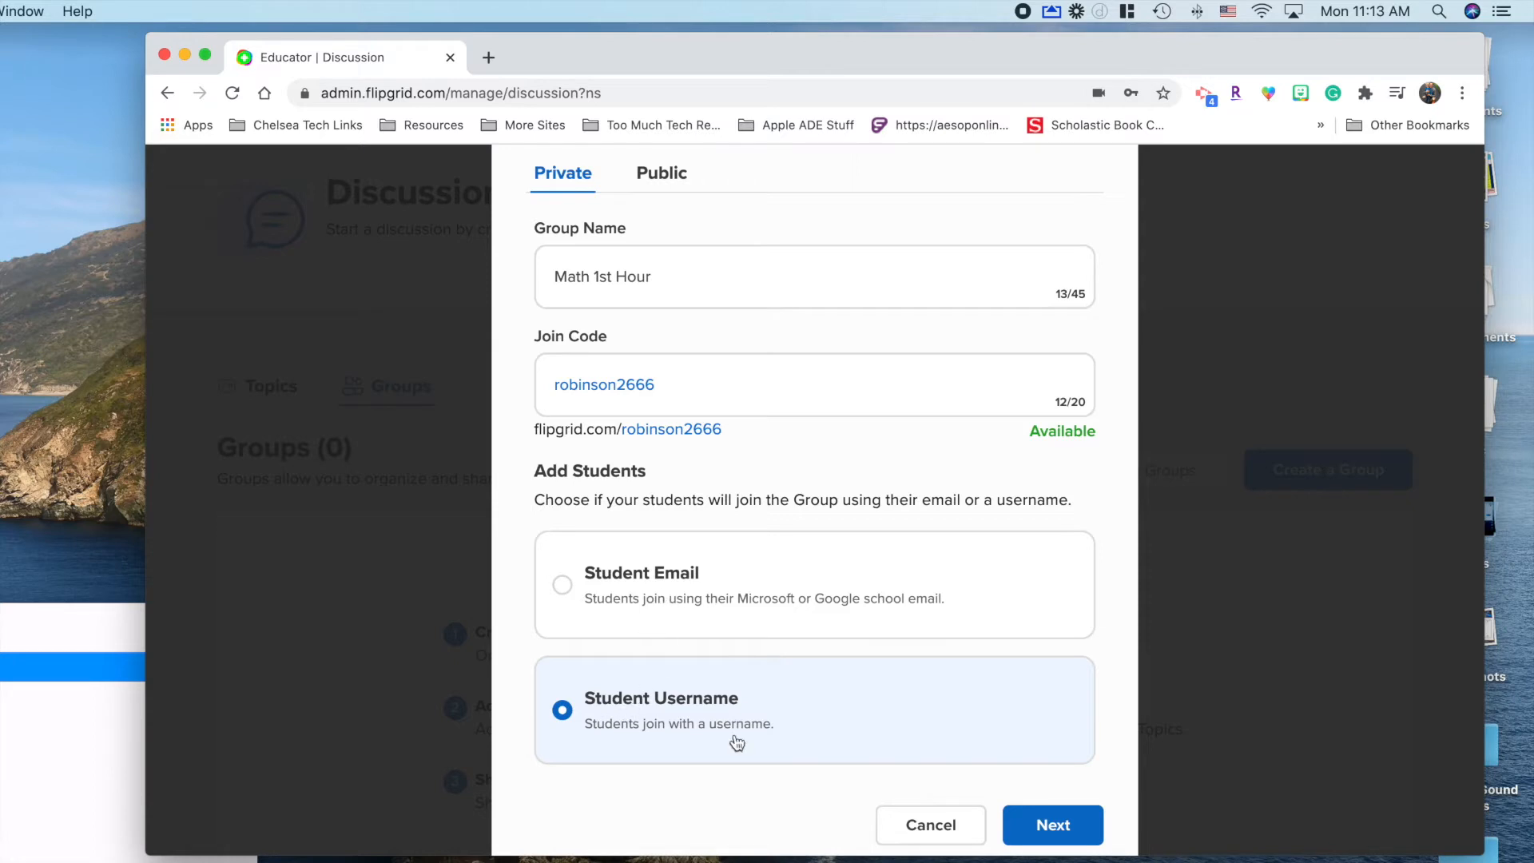
left_click(1056, 828)
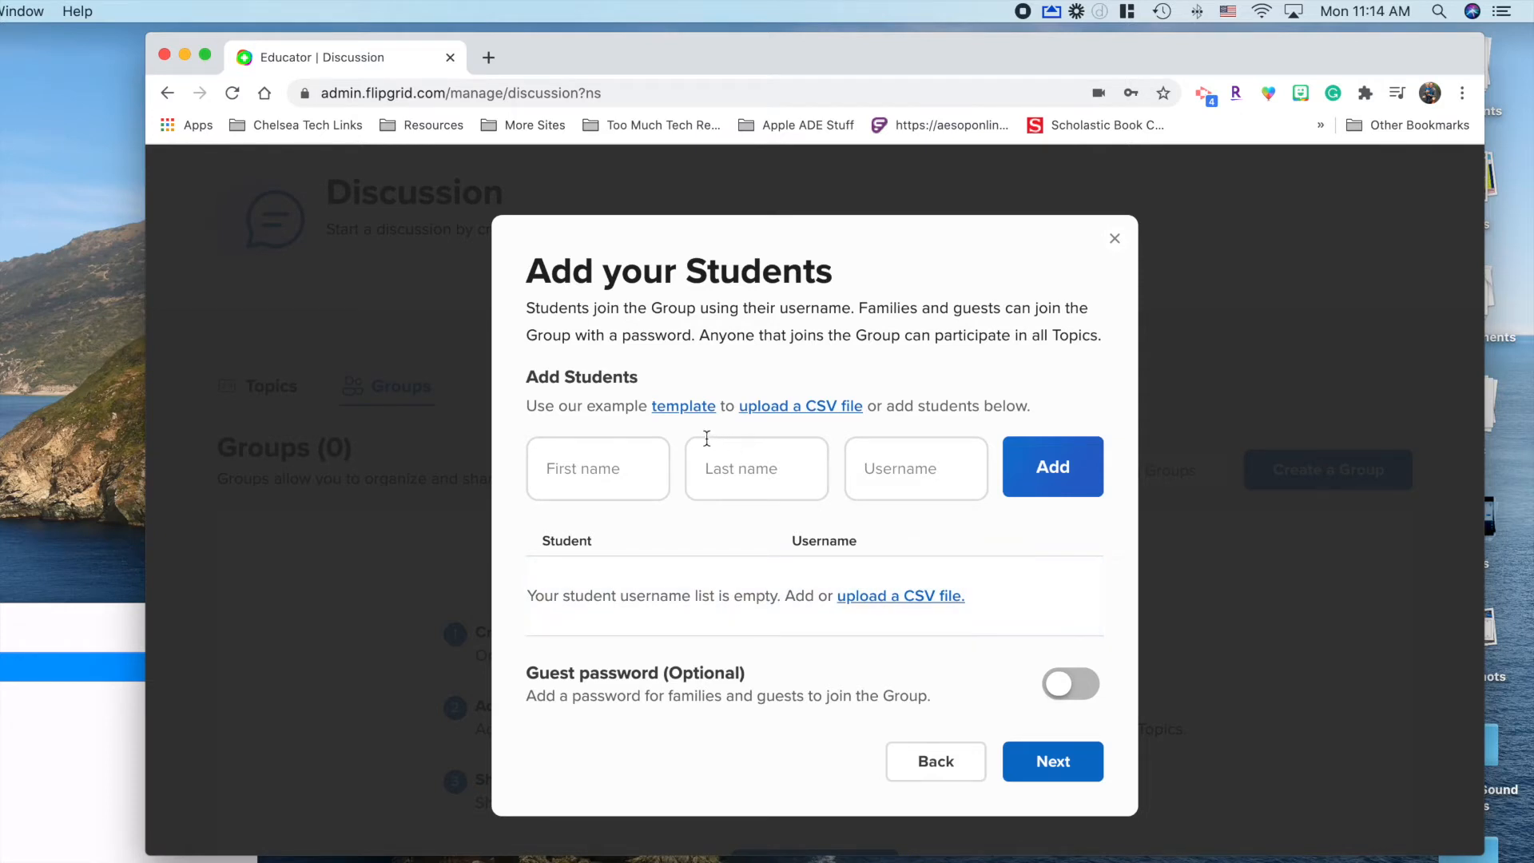
Step: Add the first student with first name, last initial and username
left_click(606, 461)
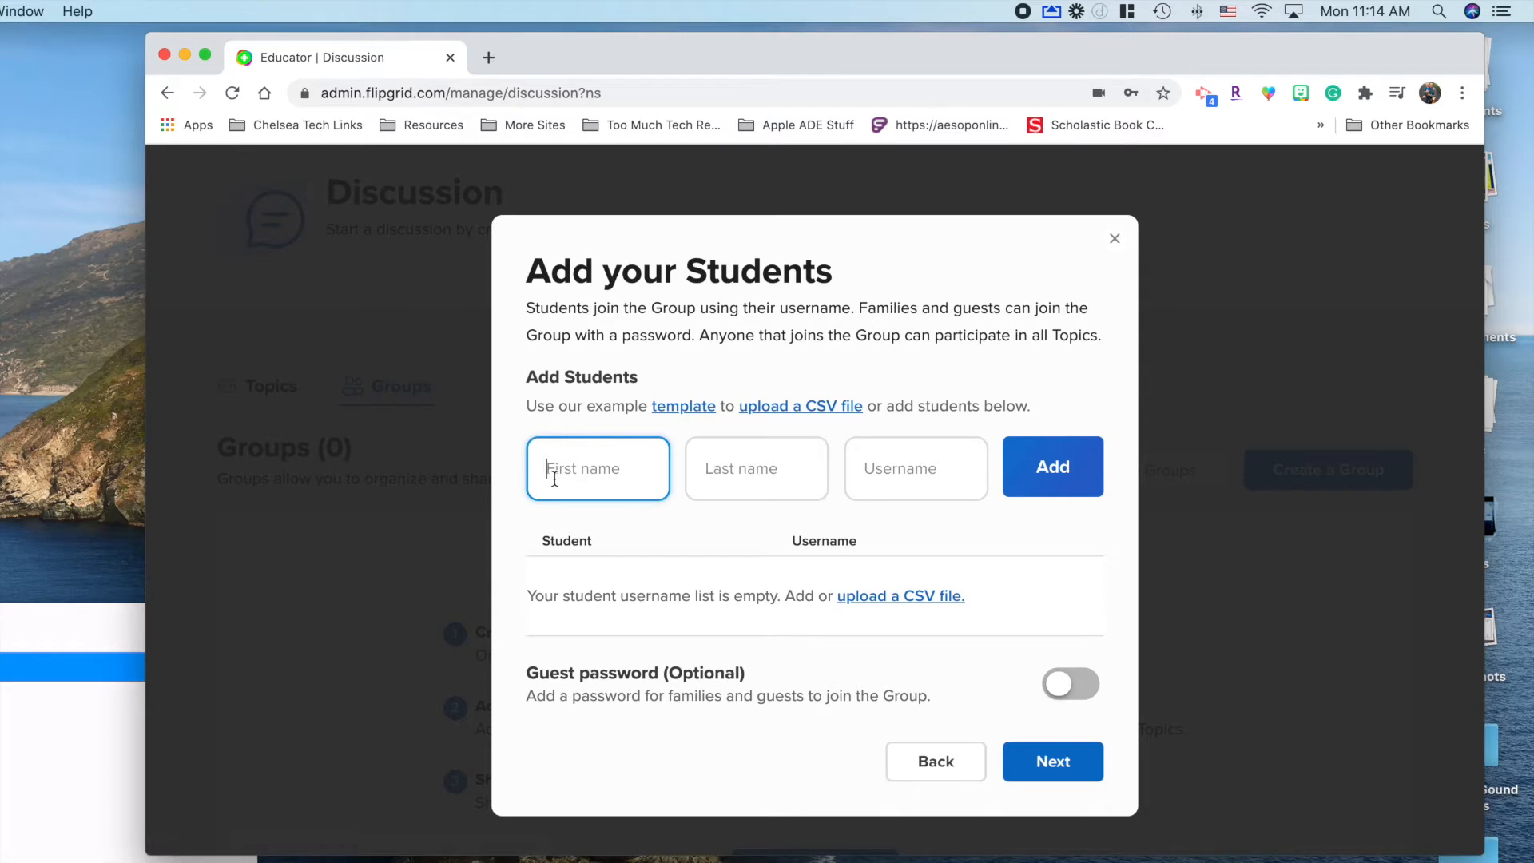
type("Eric")
key("Tab")
type("R")
key("Tab")
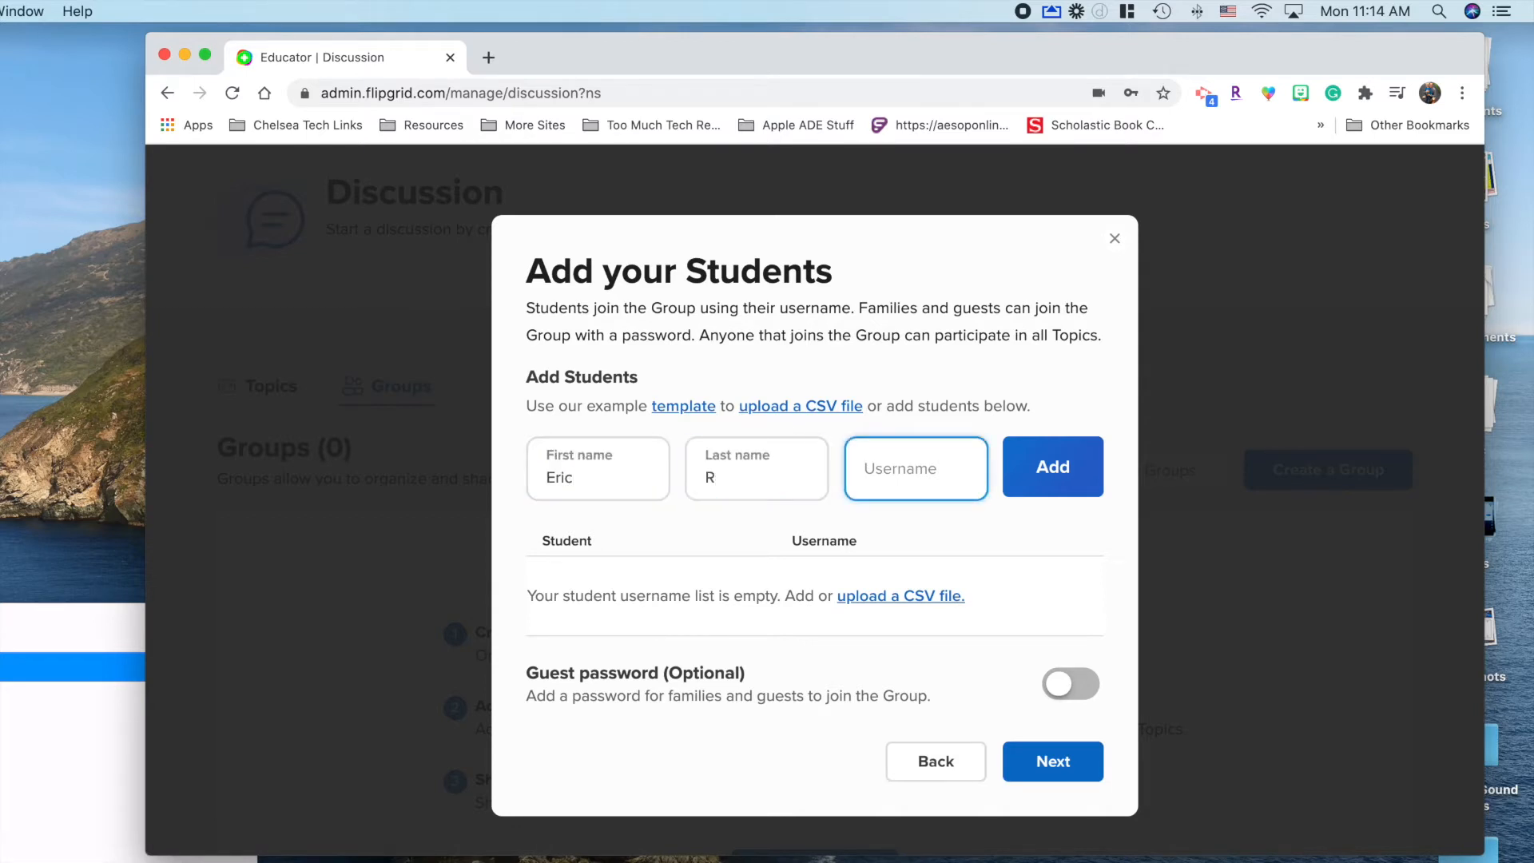
type("EricR")
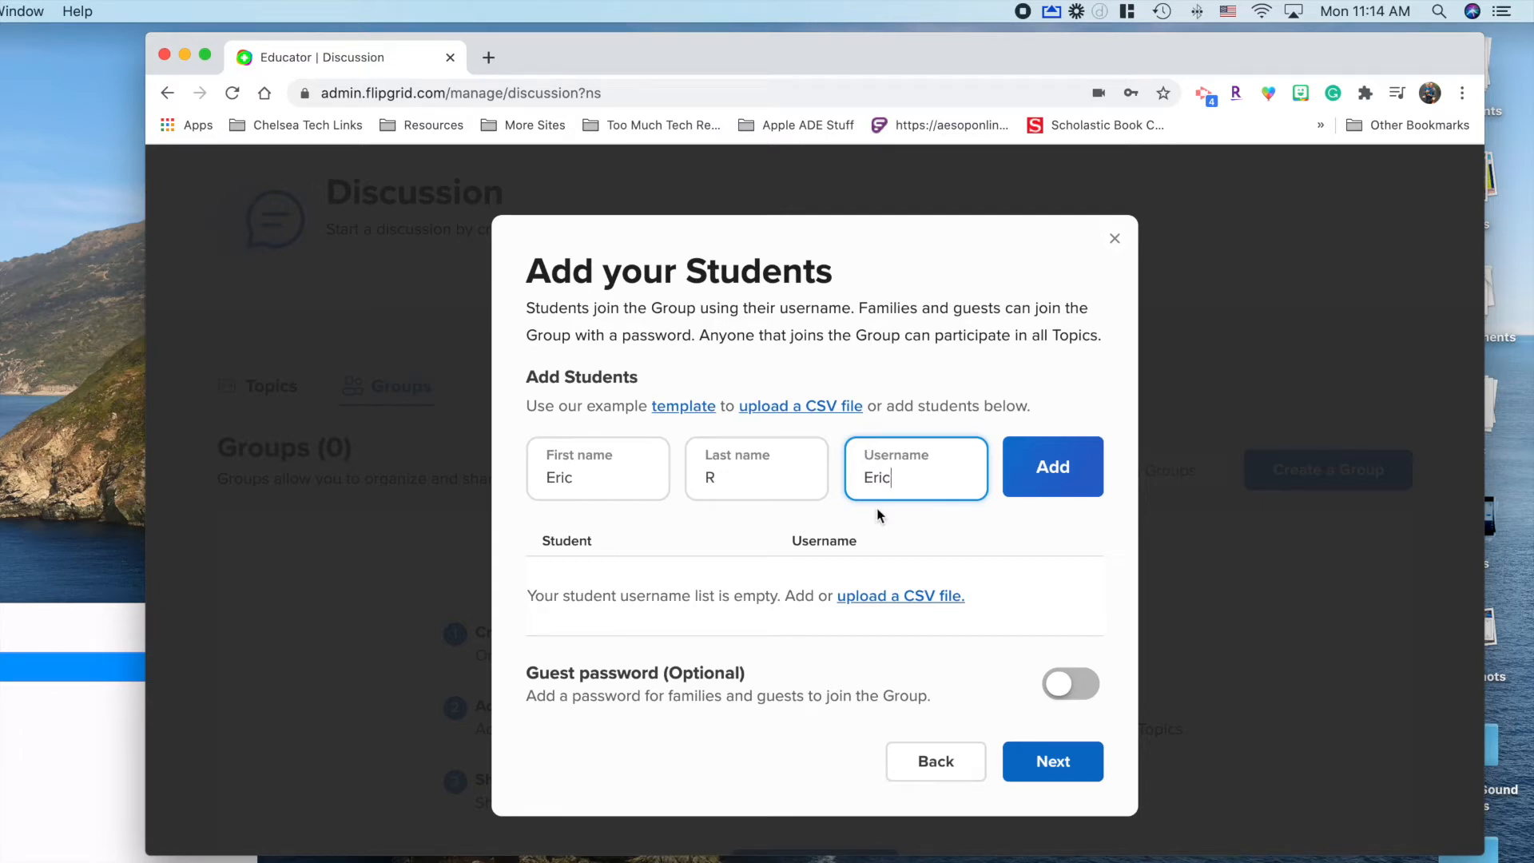
left_click(1069, 465)
Step: Add a second student with first name, last initial and username, then finish the group
left_click(623, 475)
type("Wendy")
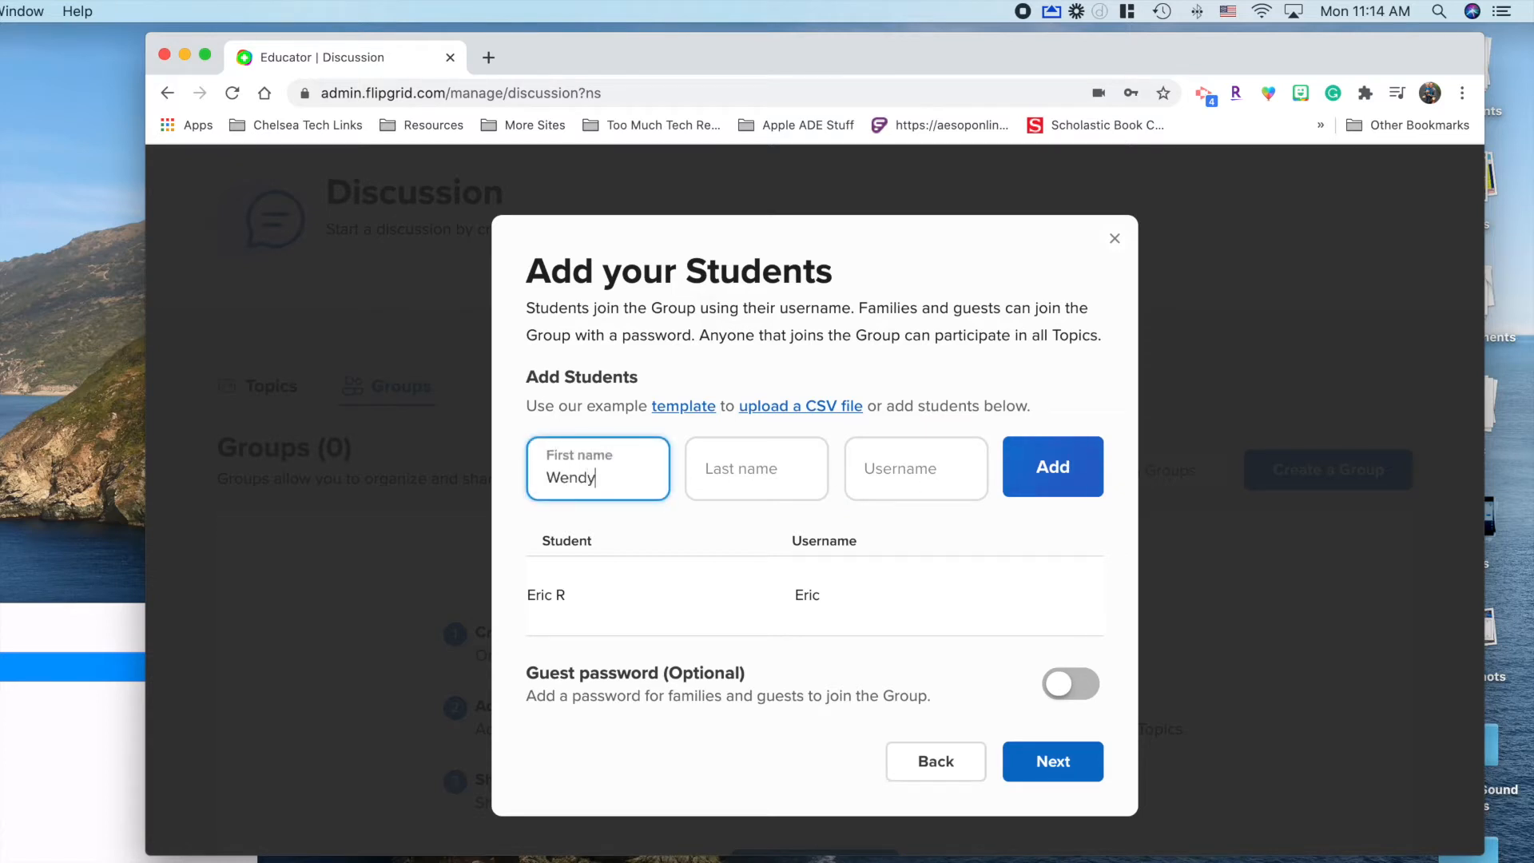
key("Tab")
type("T")
key("Tab")
type("Wendy")
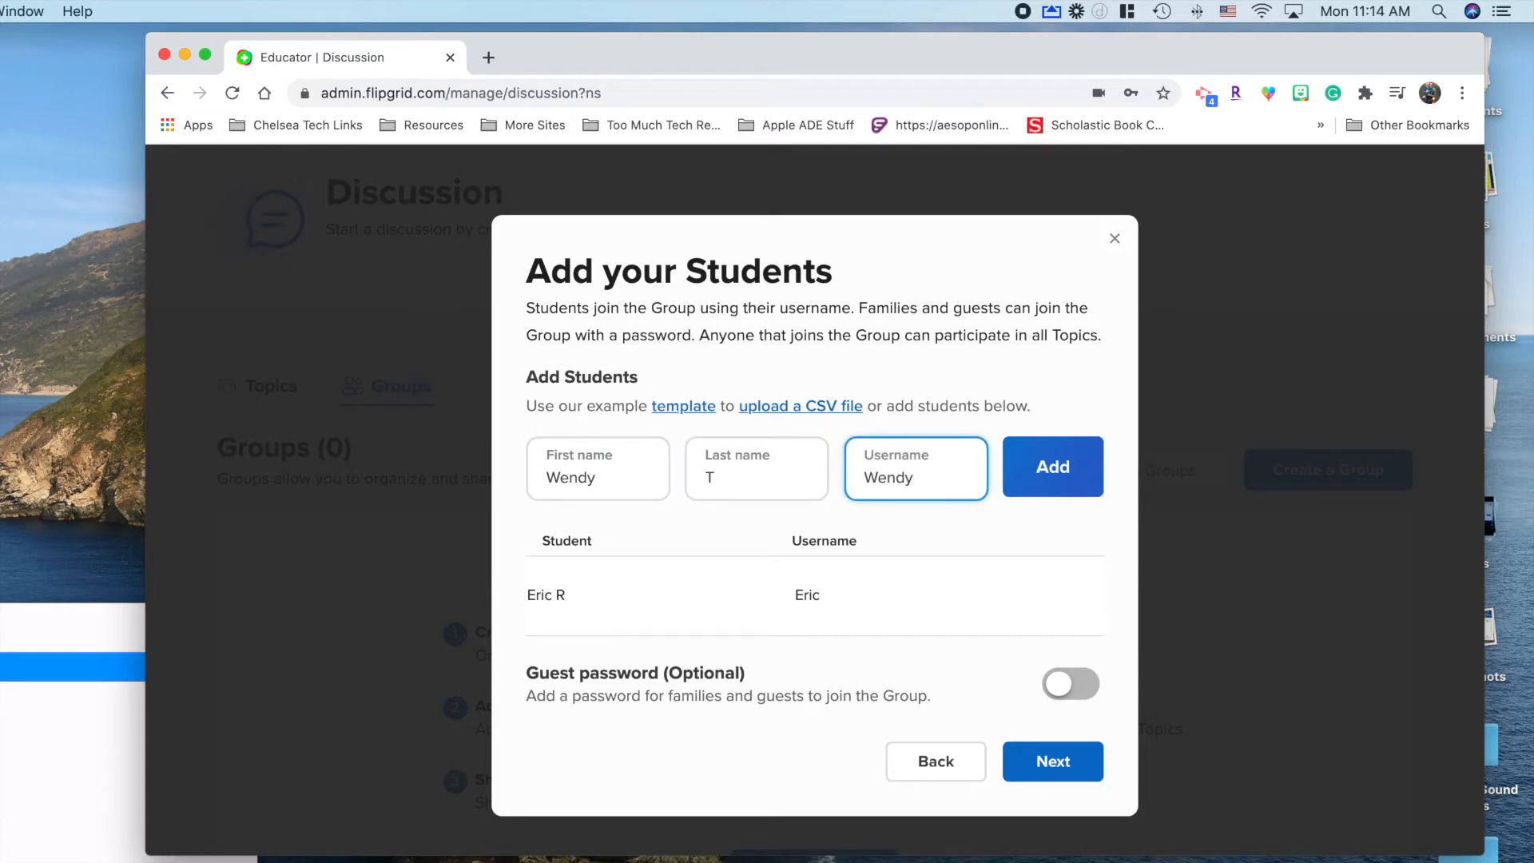
left_click(1043, 479)
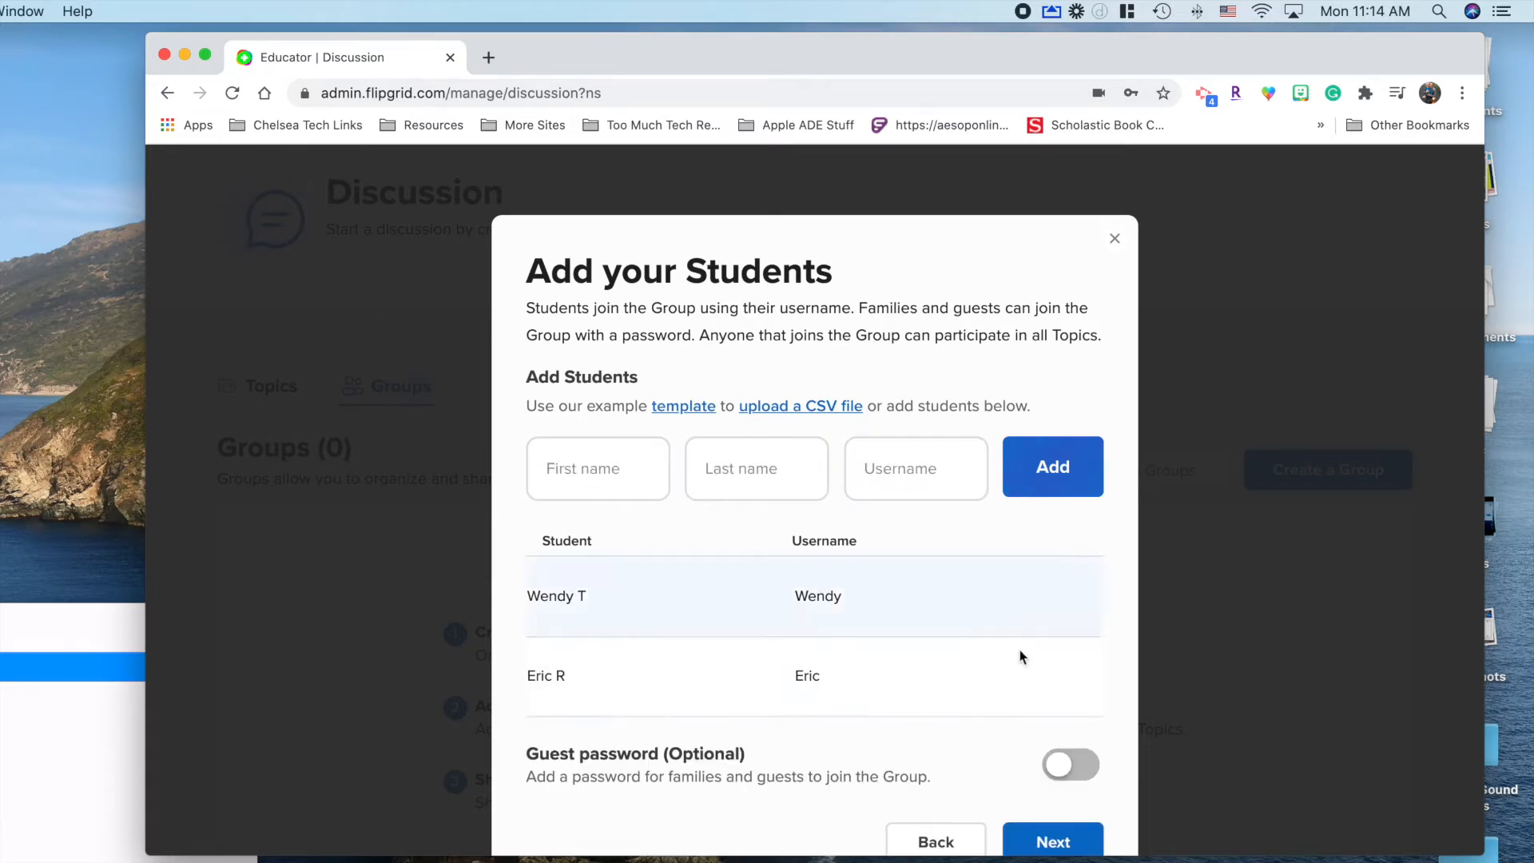
scroll(1019, 667, "down", 2)
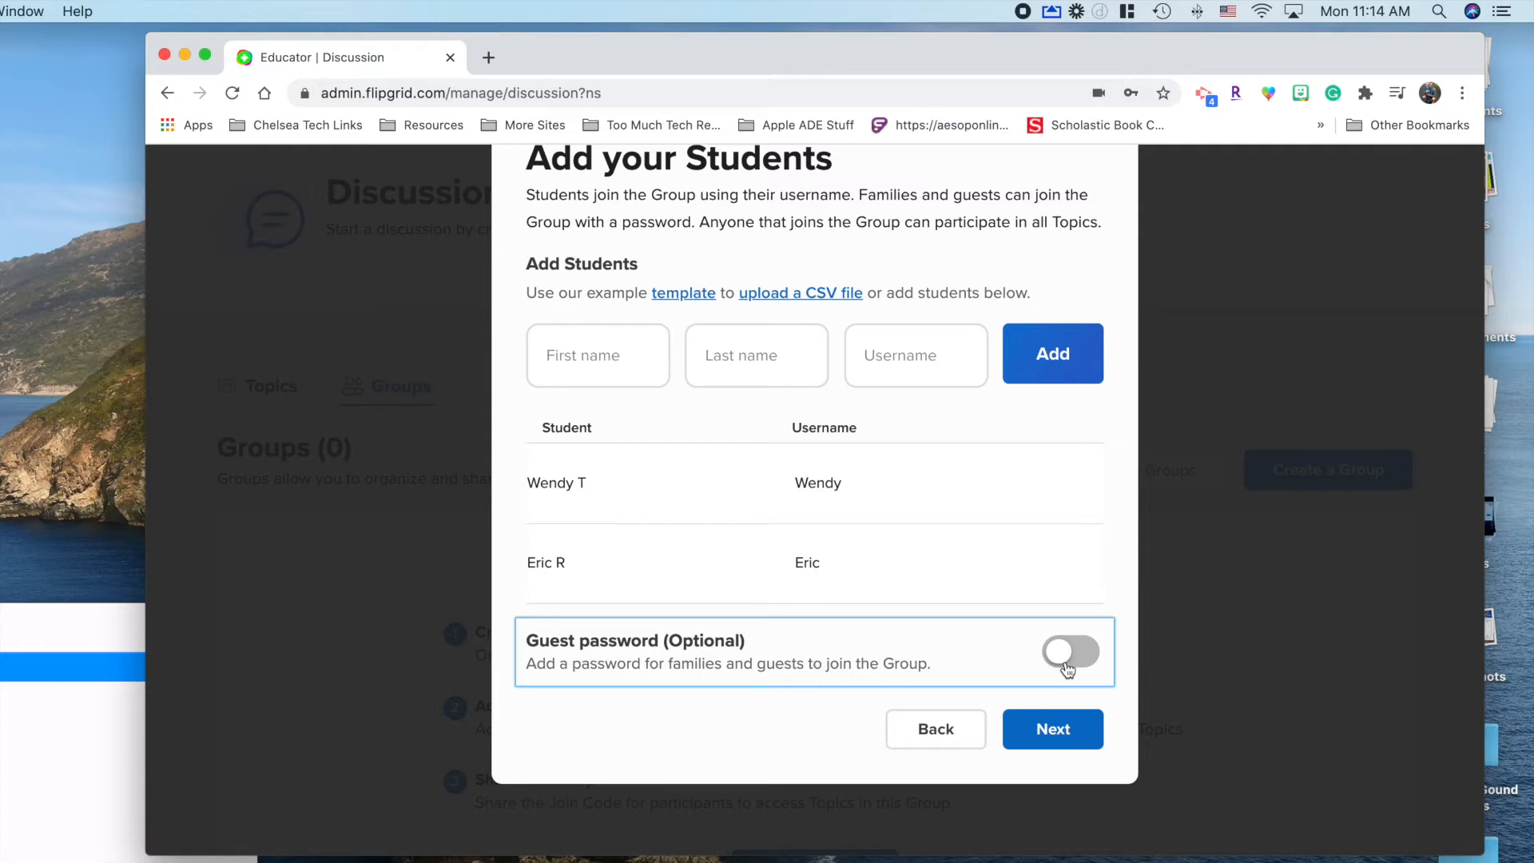
left_click(1058, 728)
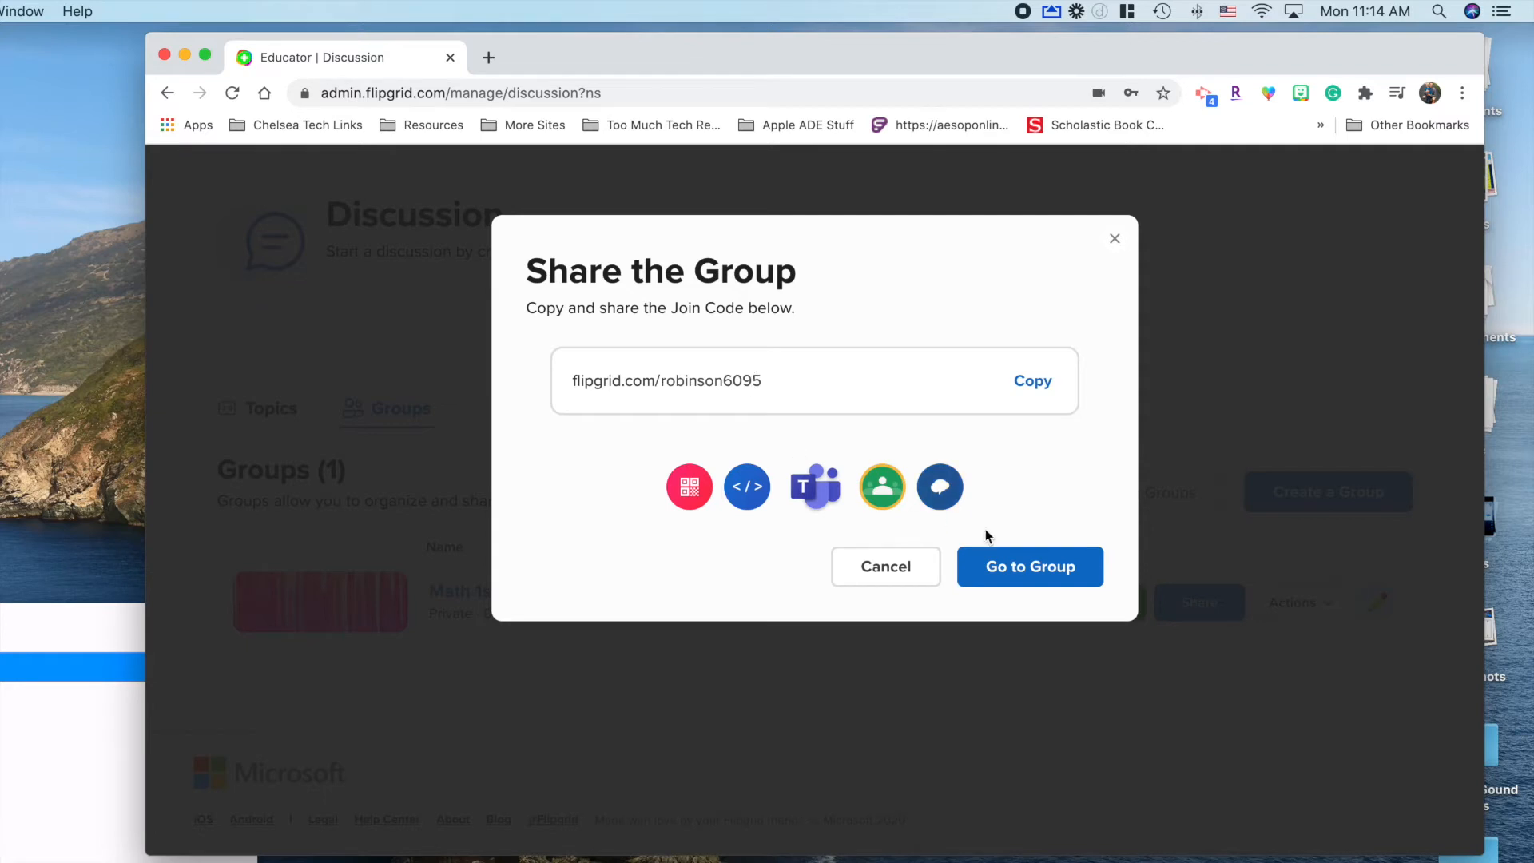
Step: Go to the Math 1st Hour group page, view its Share join link, then close it
left_click(1029, 577)
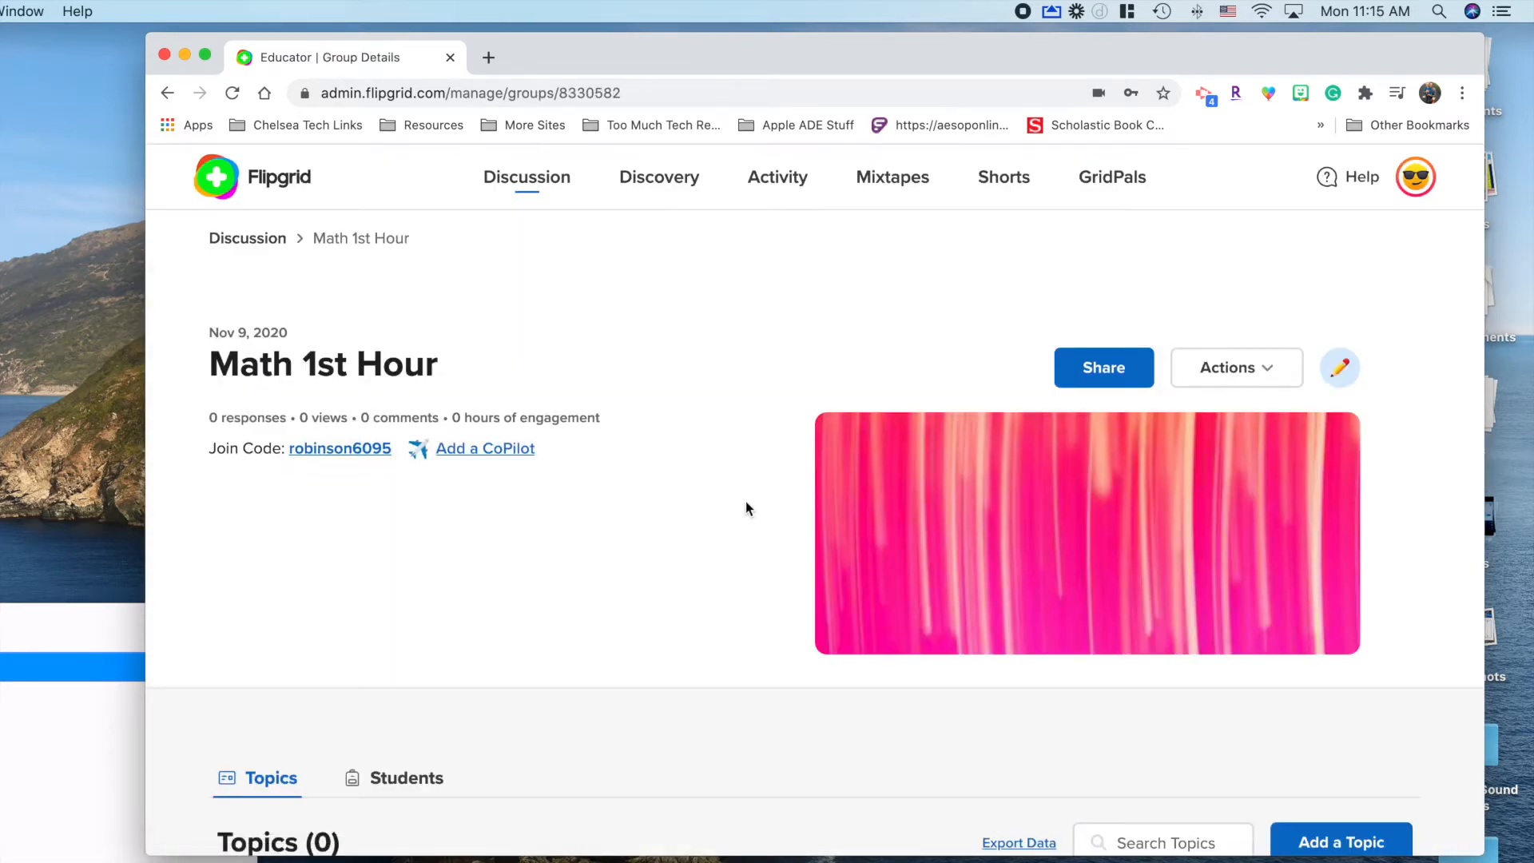
scroll(747, 502, "down", 2)
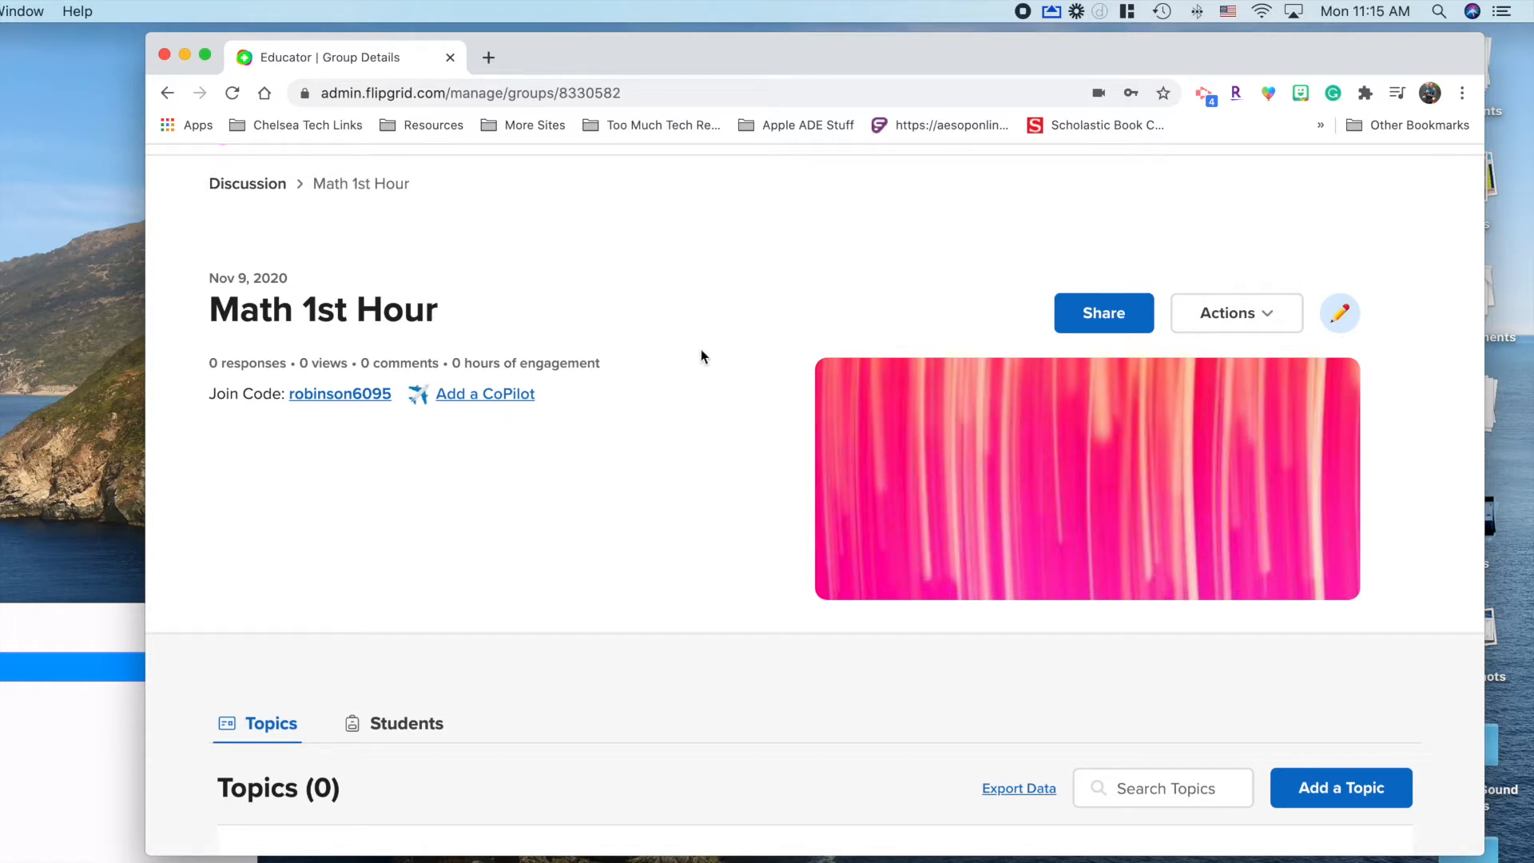
left_click(1199, 314)
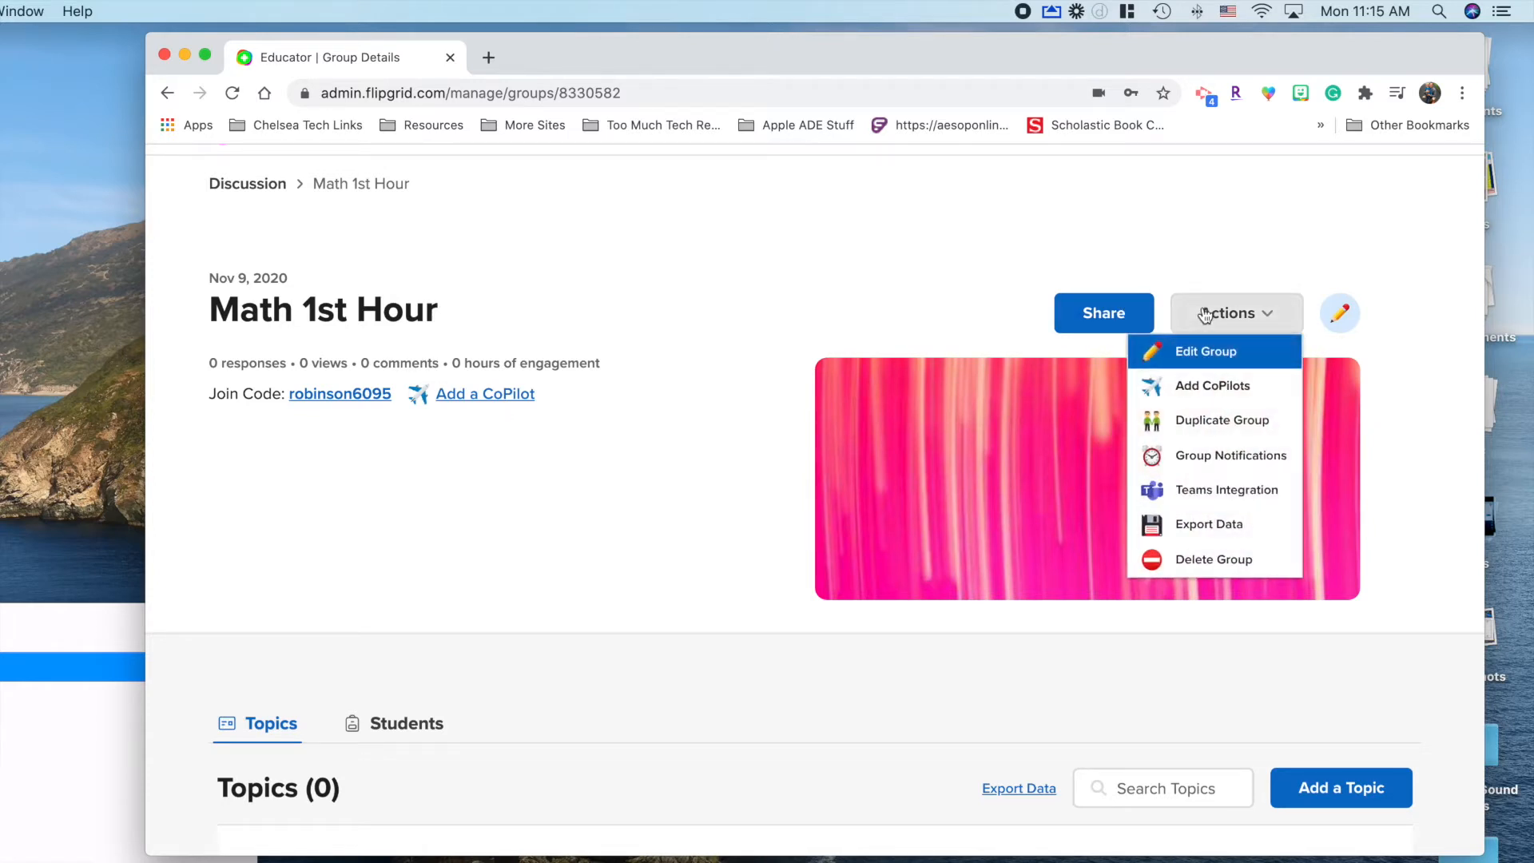
left_click(1120, 310)
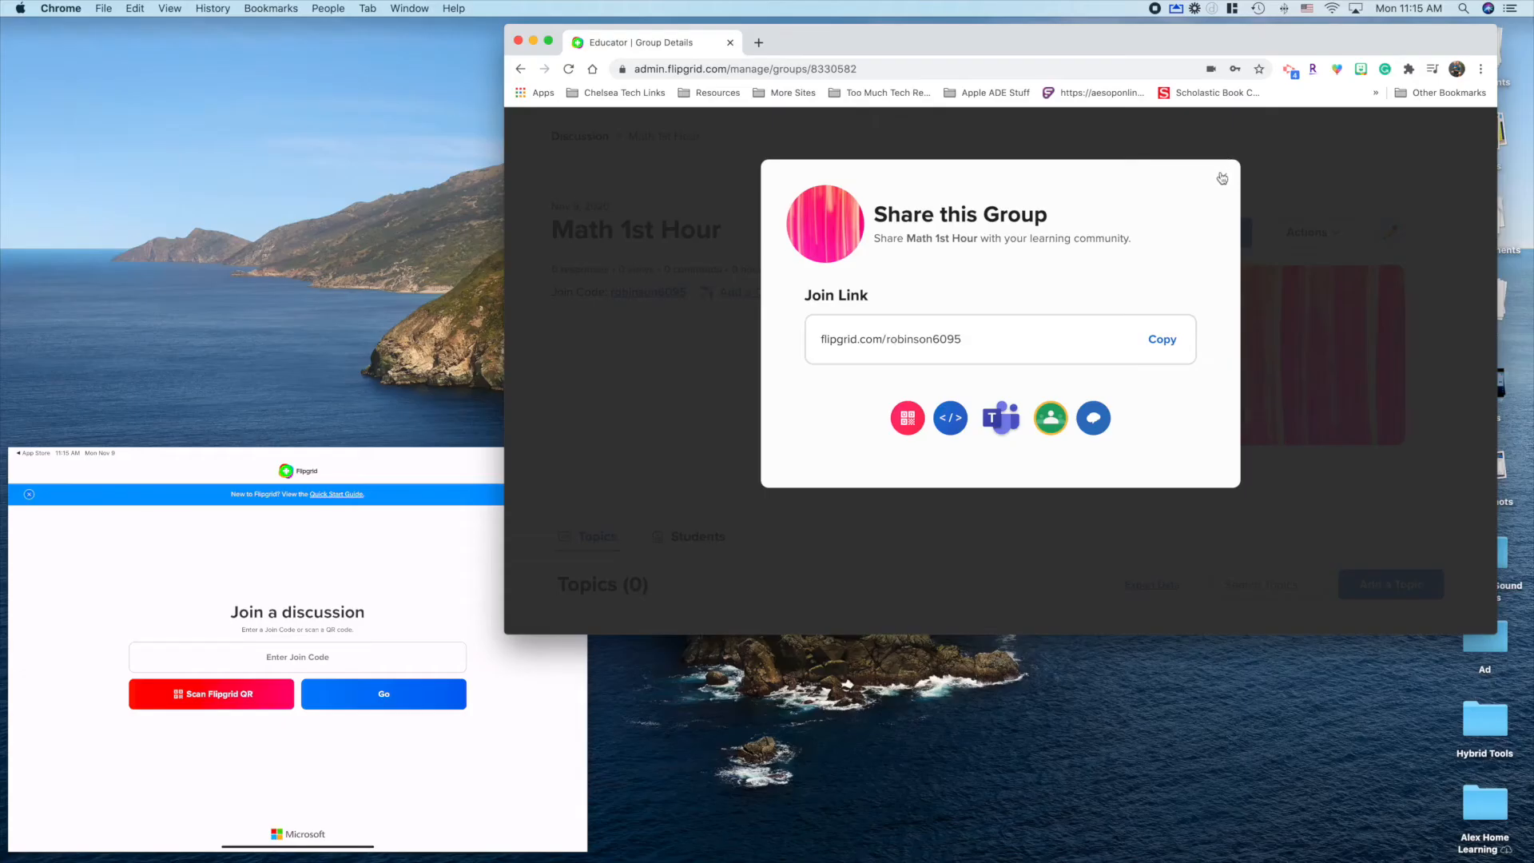
left_click(1222, 178)
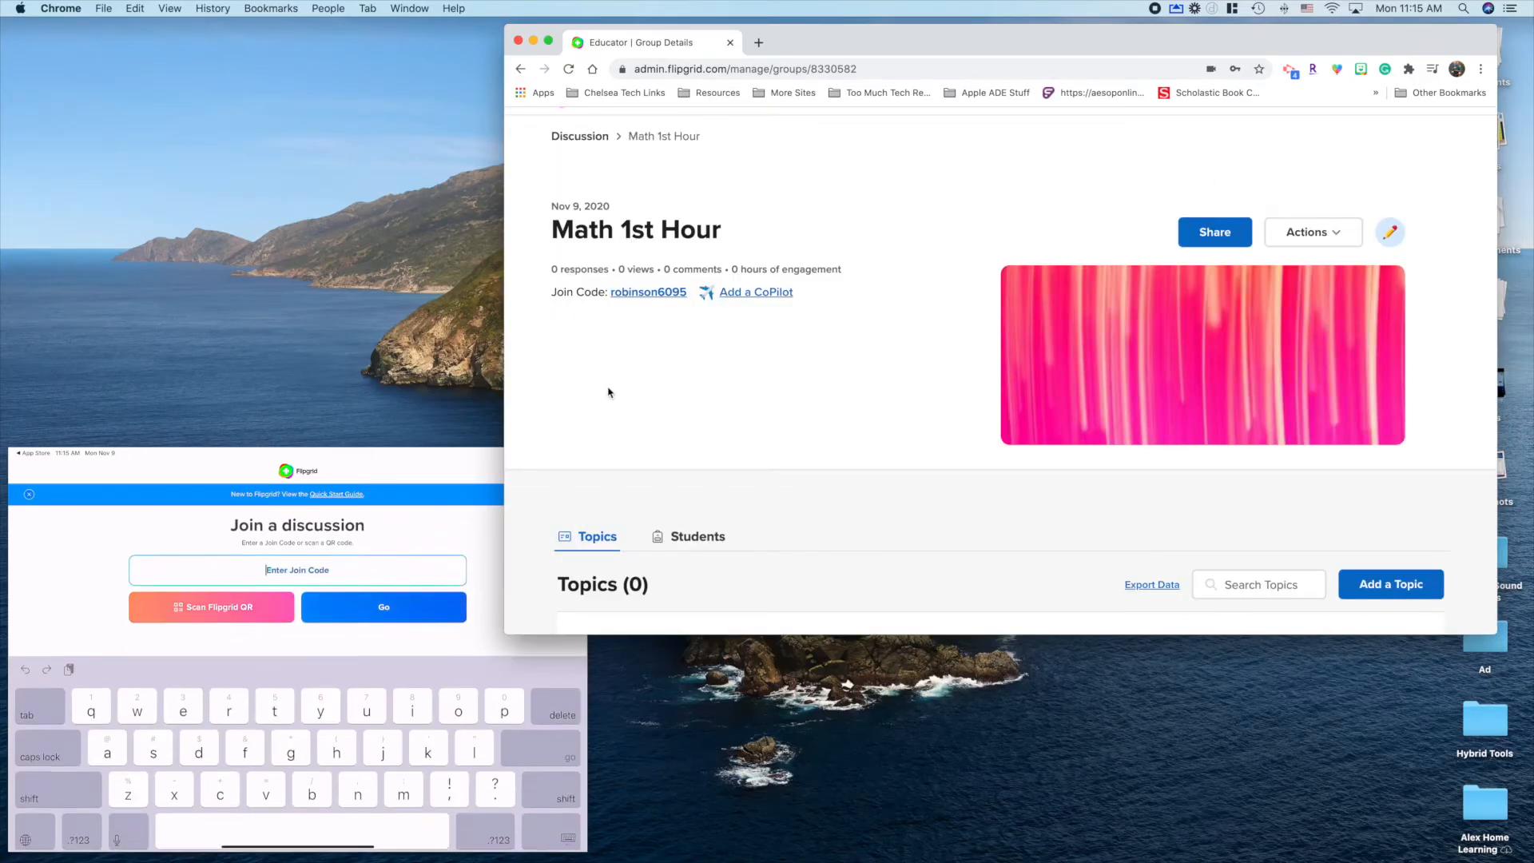
Step: On the mirrored iPad, submit the Math 1st Hour group's join code
left_click(299, 468)
left_click_drag(298, 466, 568, 366)
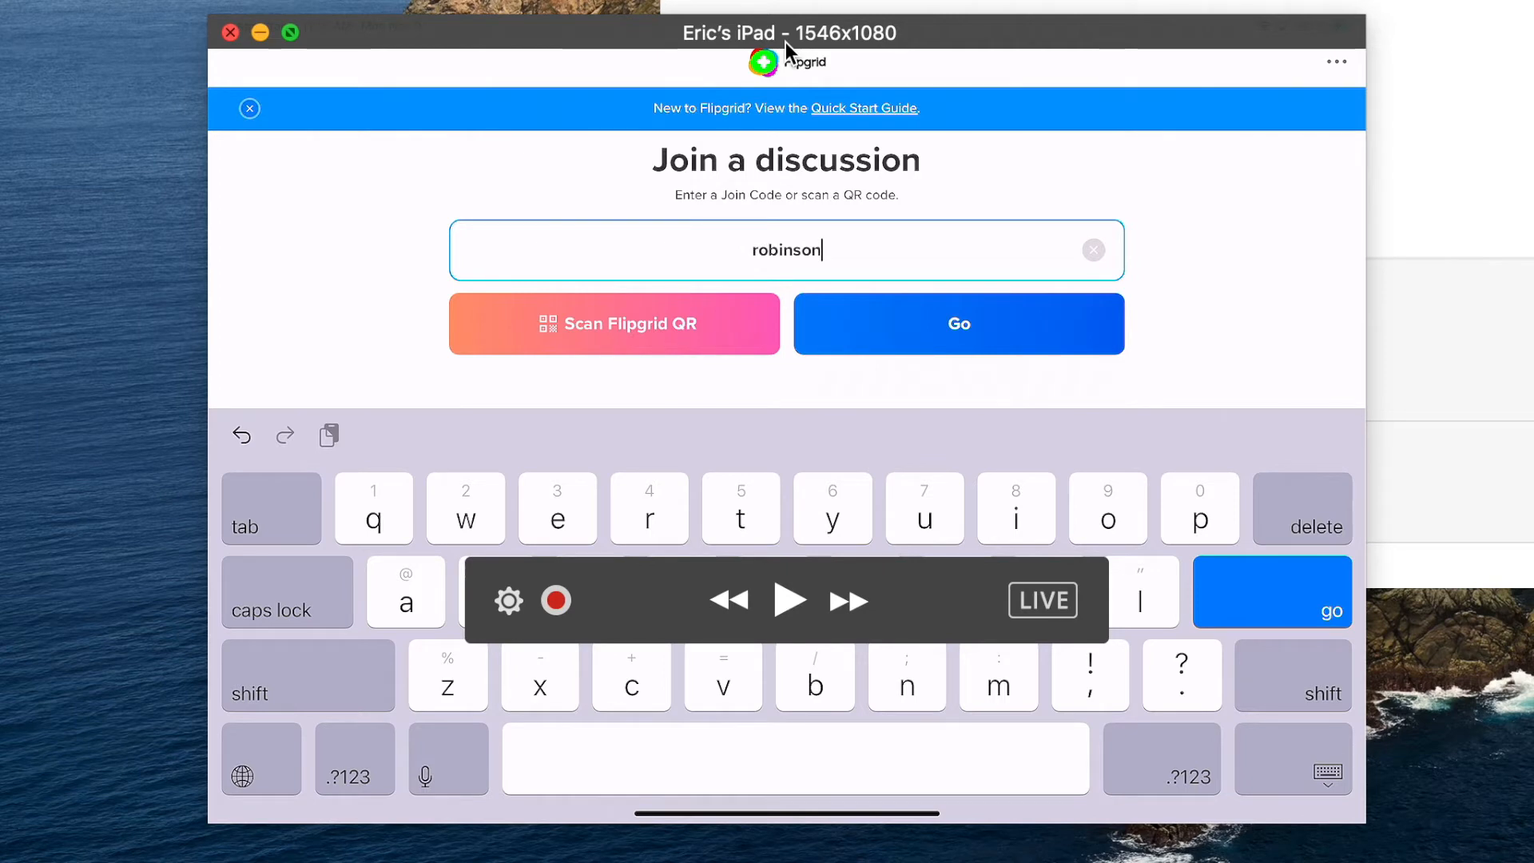
key("Return")
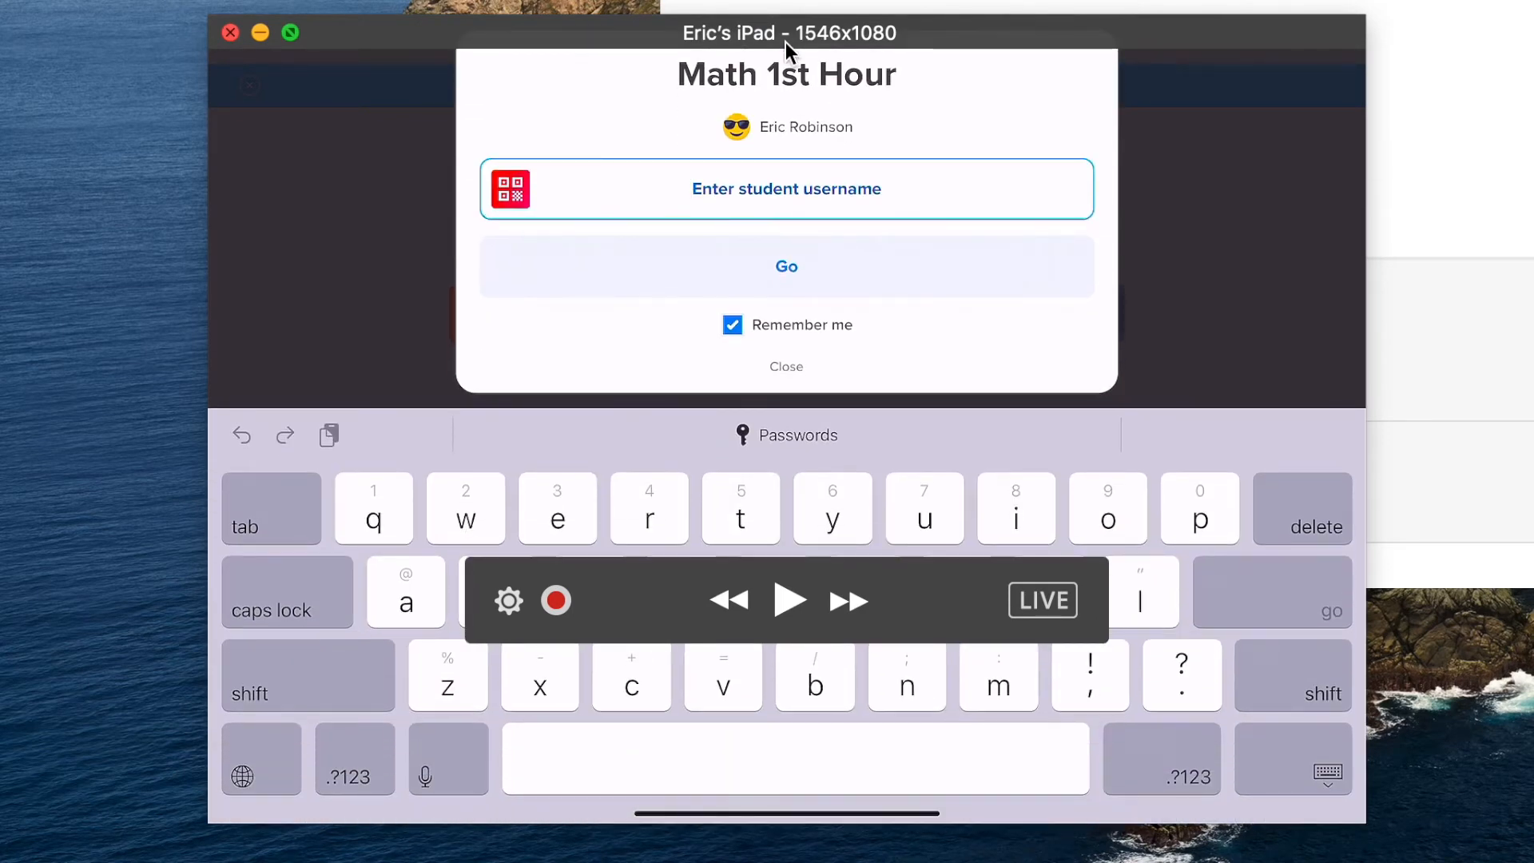
Step: Enter the student's username to join the group, then move the mirror window lower left
type("Eric")
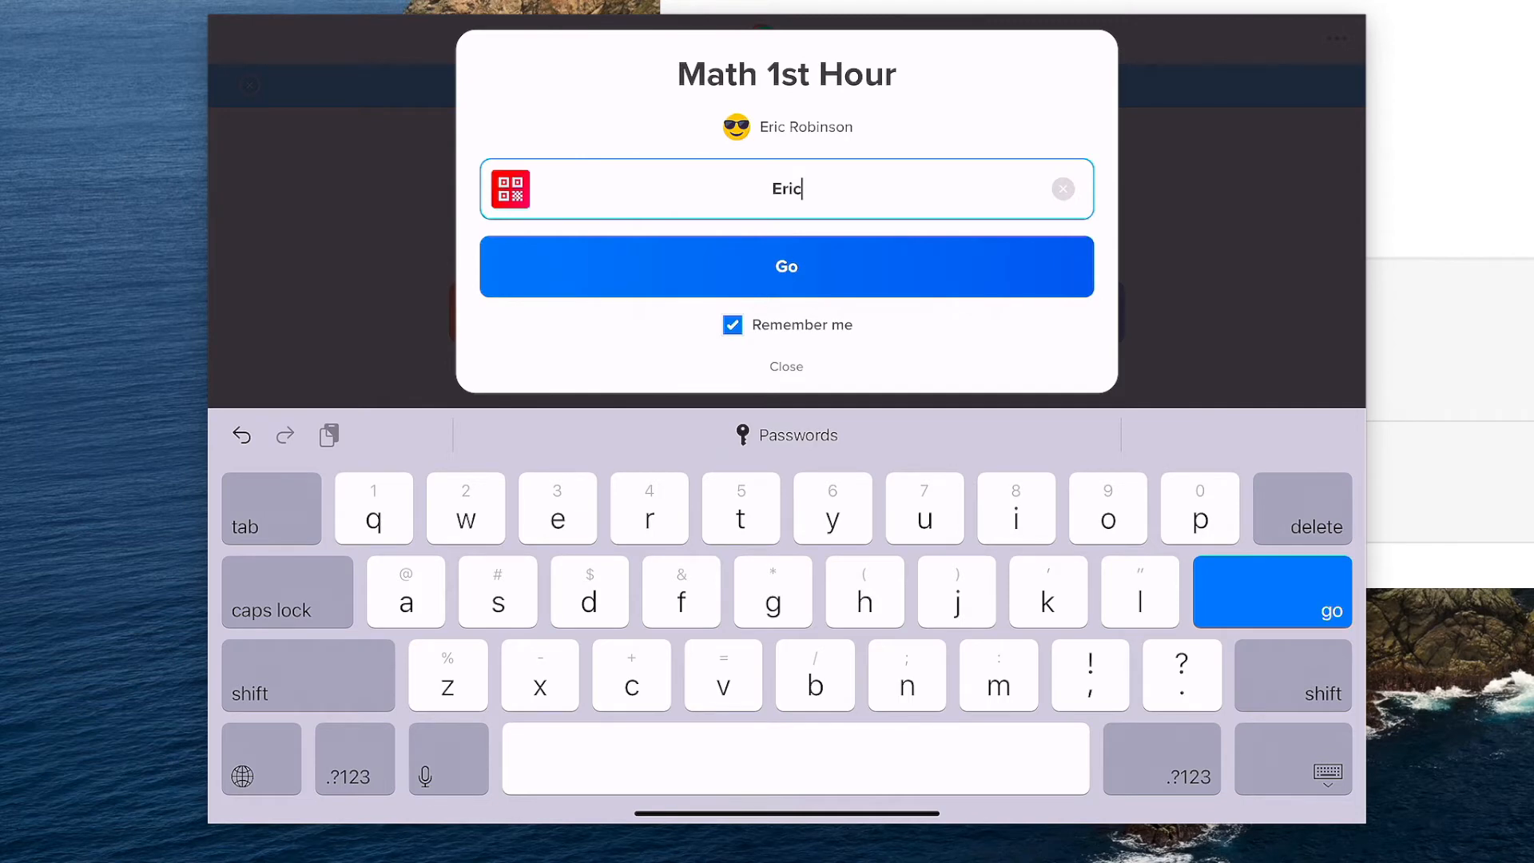
left_click(787, 267)
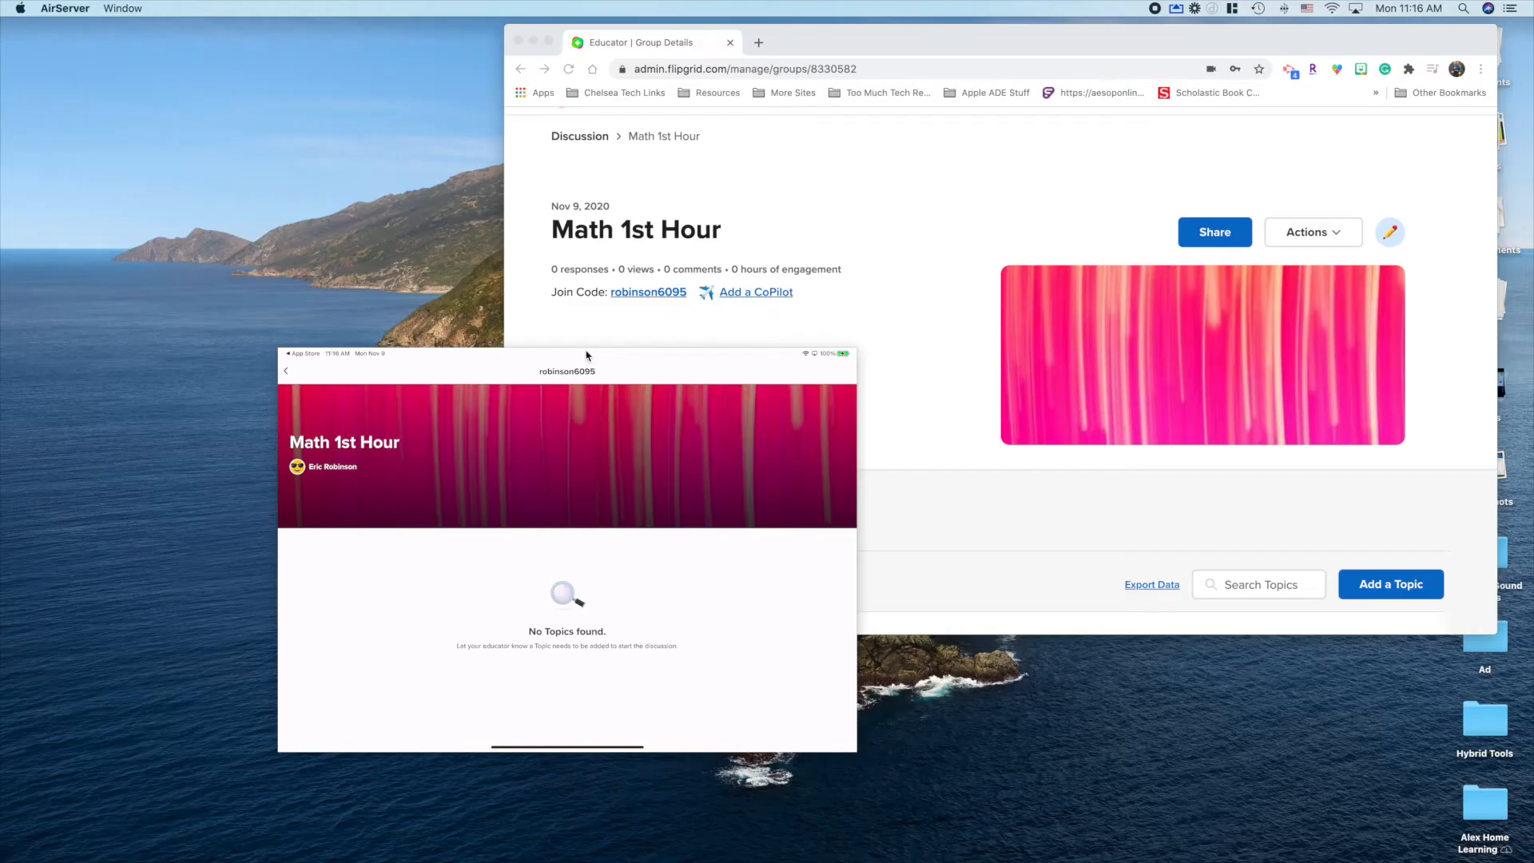
left_click_drag(823, 21, 317, 221)
left_click_drag(334, 456, 325, 455)
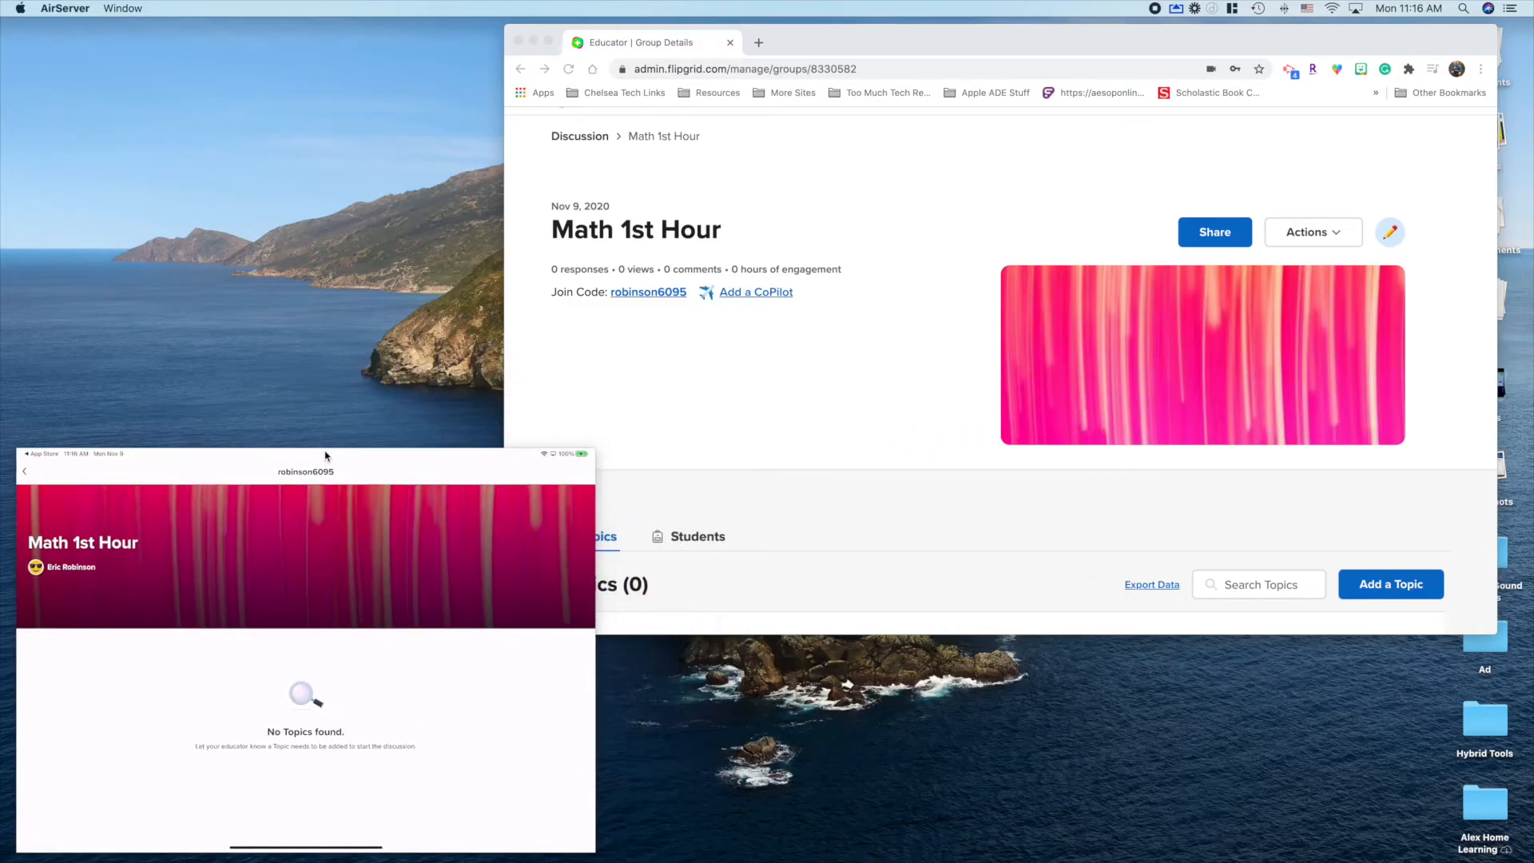
Step: Start a new topic titled 'Favorite Color' with prompt 'What is your favorite color and why?'
left_click(805, 35)
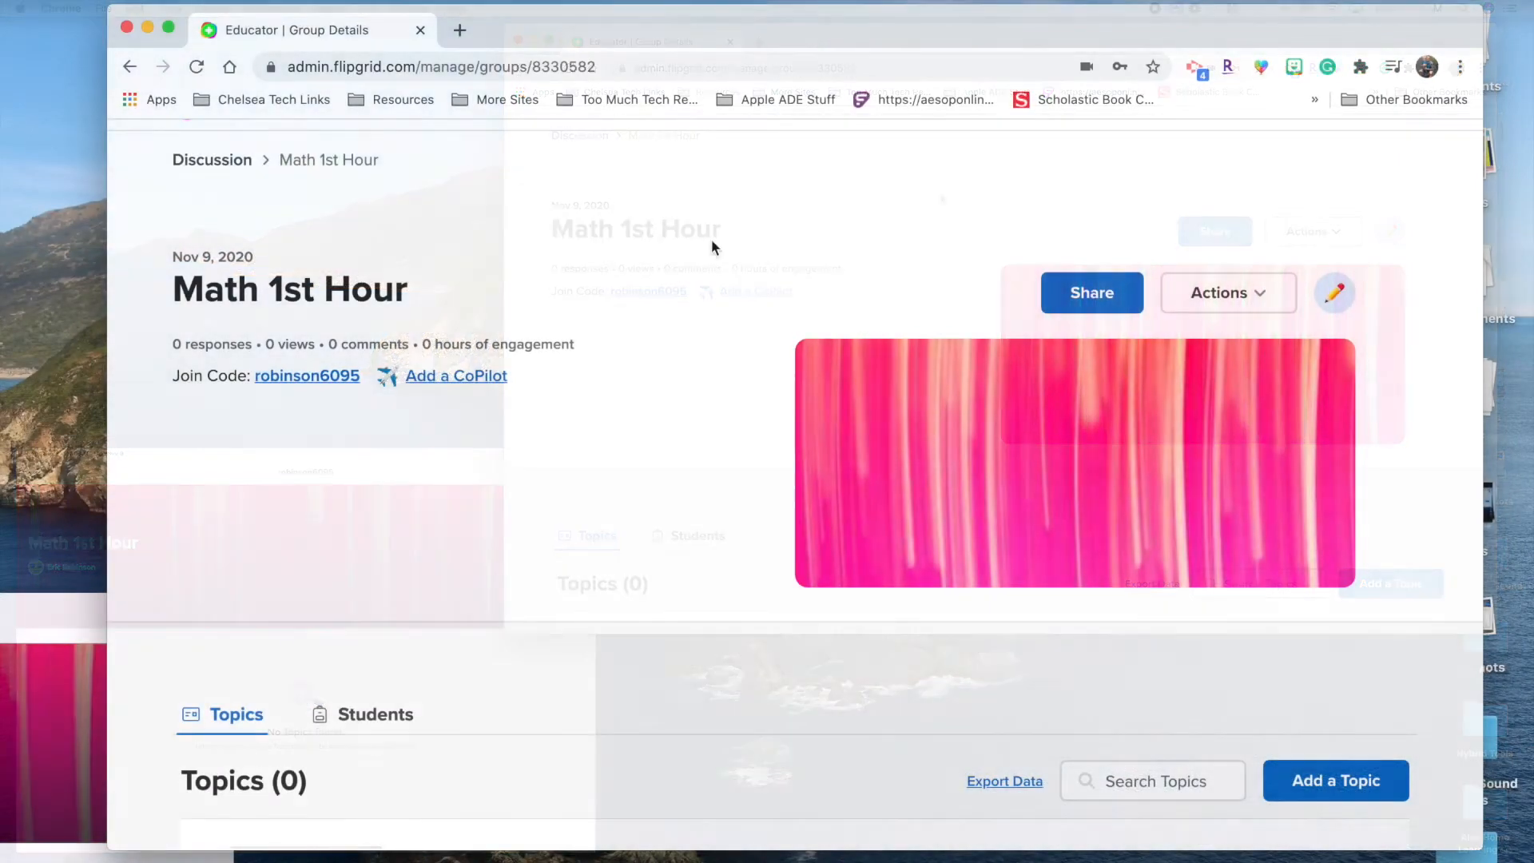
scroll(886, 610, "down", 5)
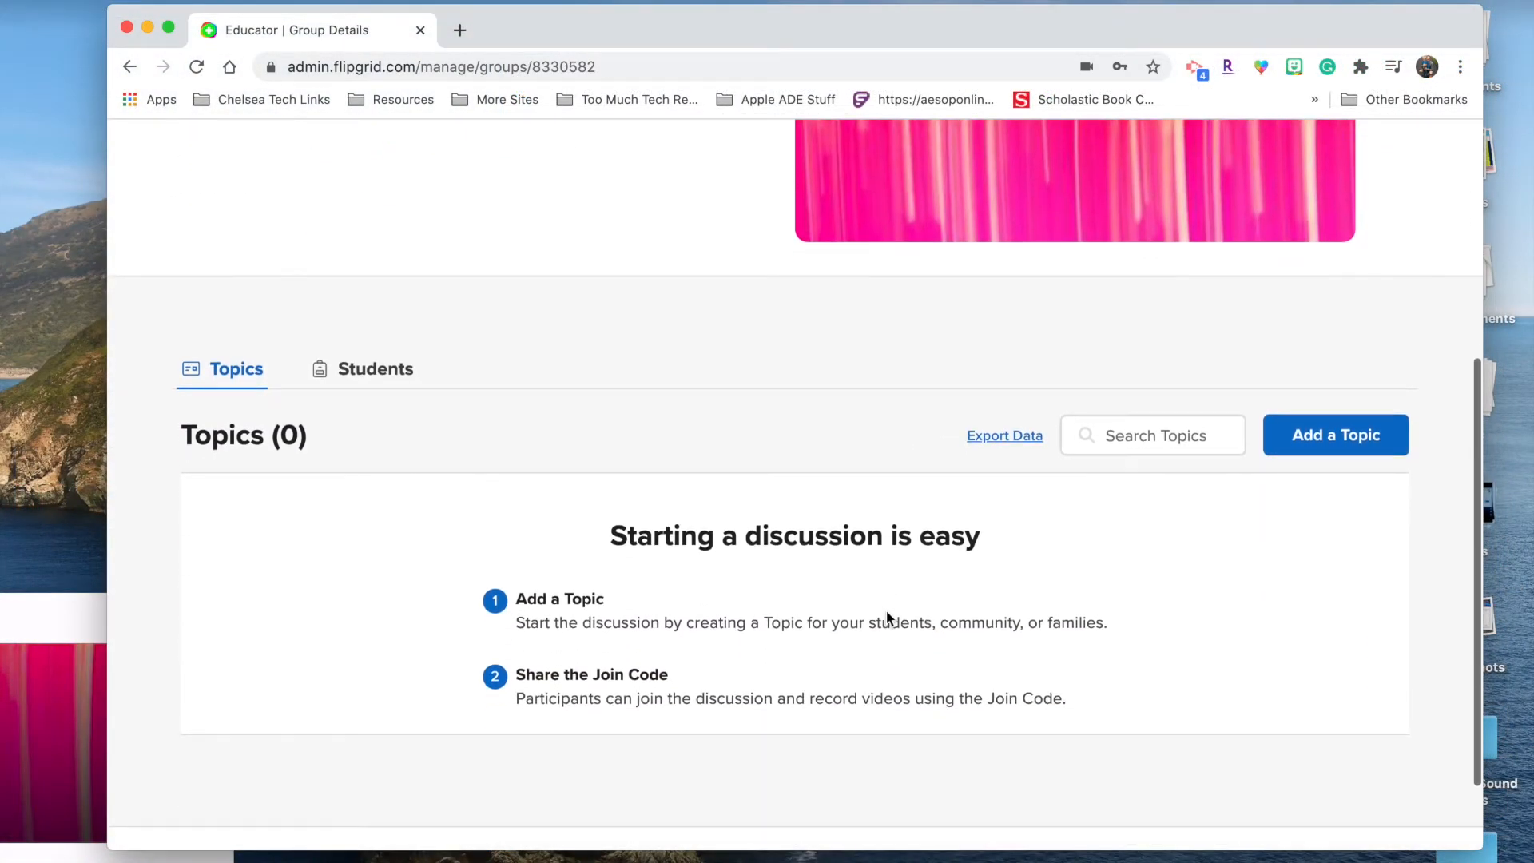
left_click(1318, 442)
scroll(341, 458, "down", 4)
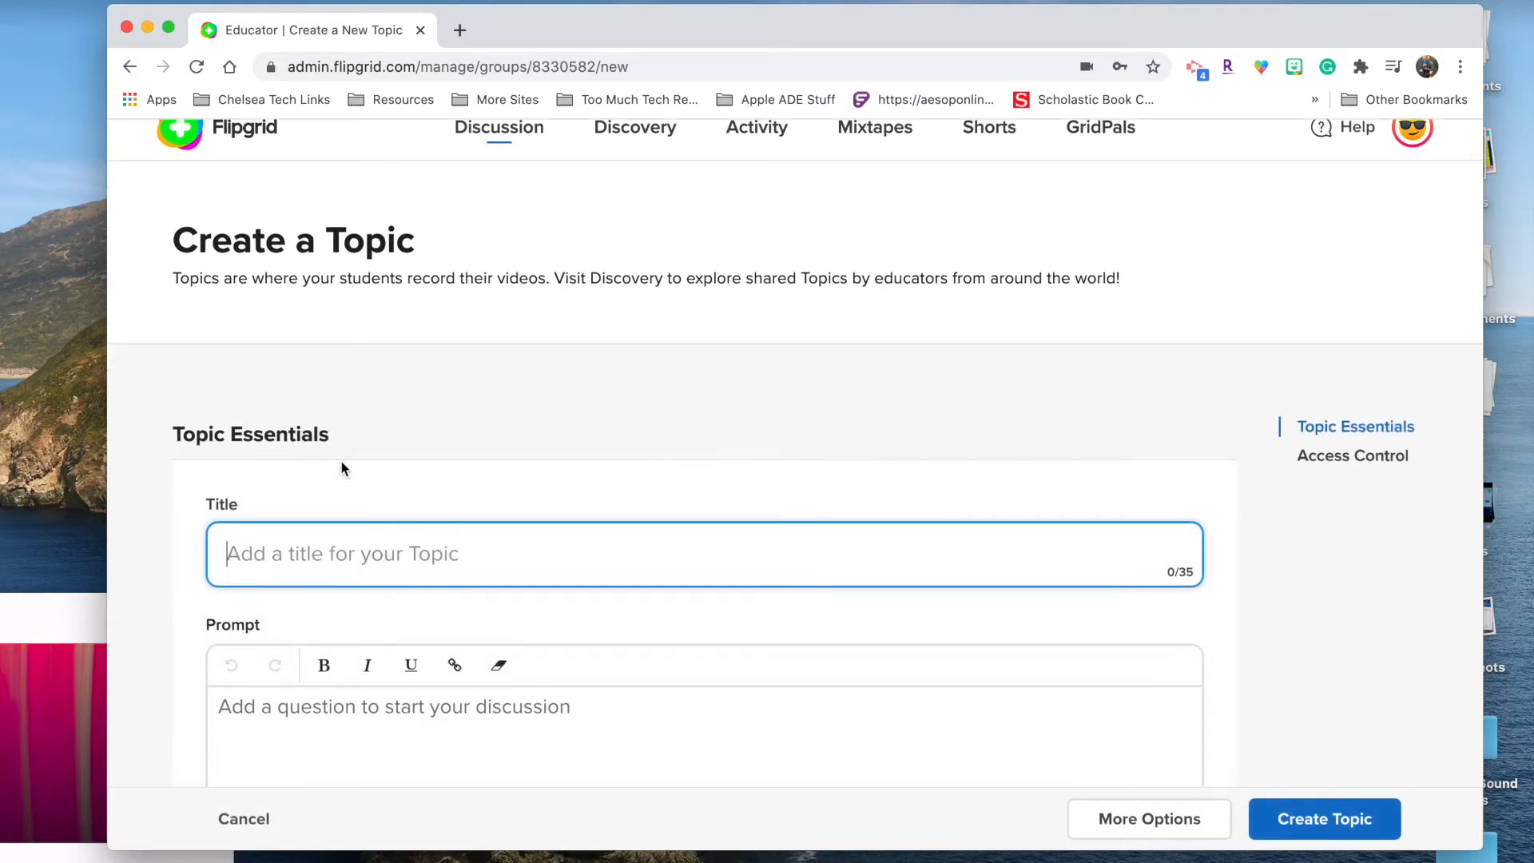
type("Favorite Color")
key("Tab")
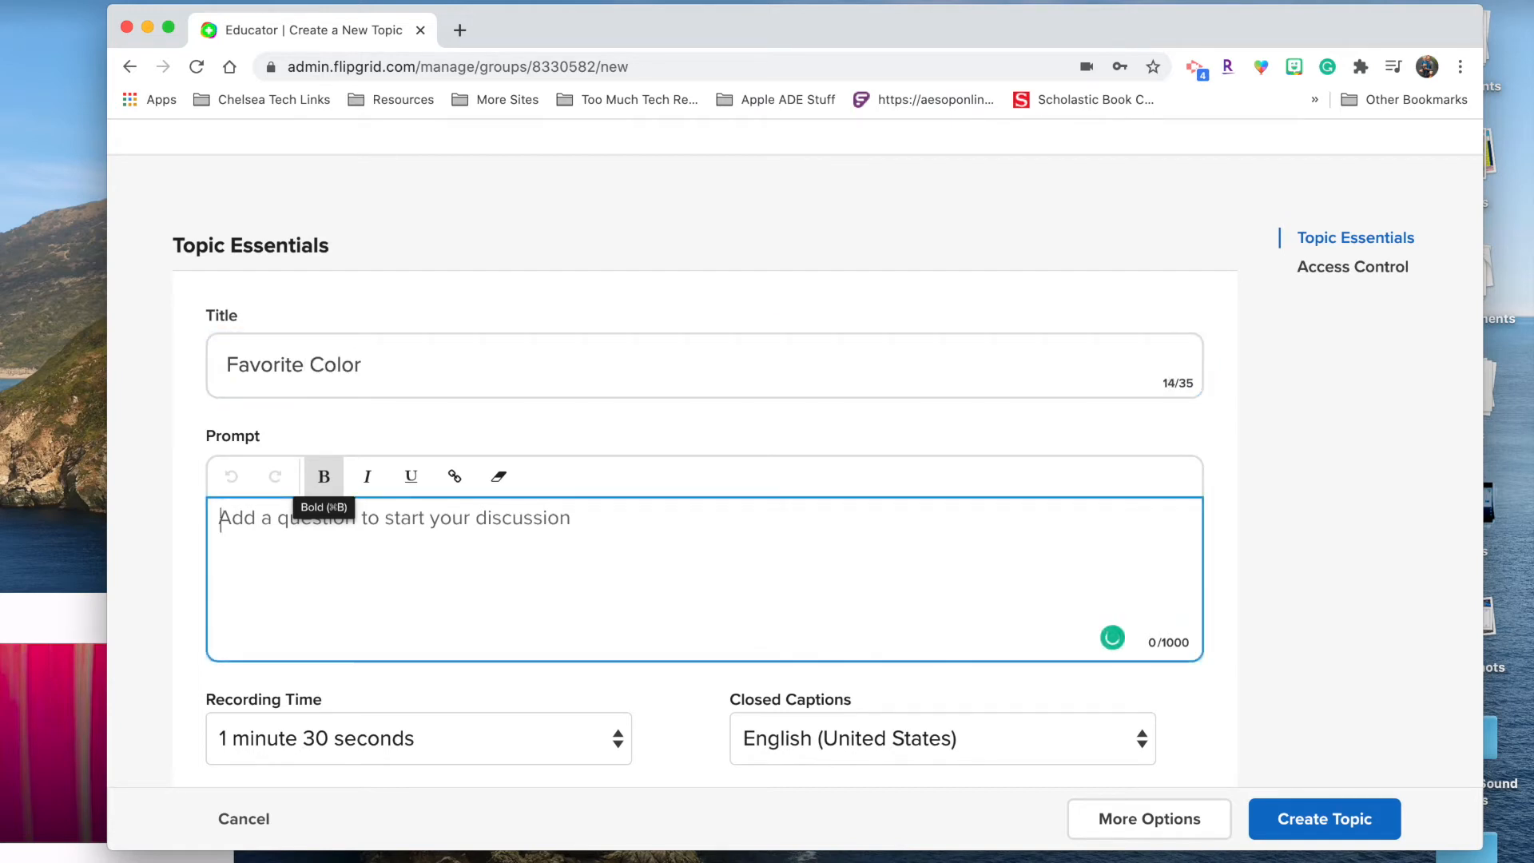
type("What is y")
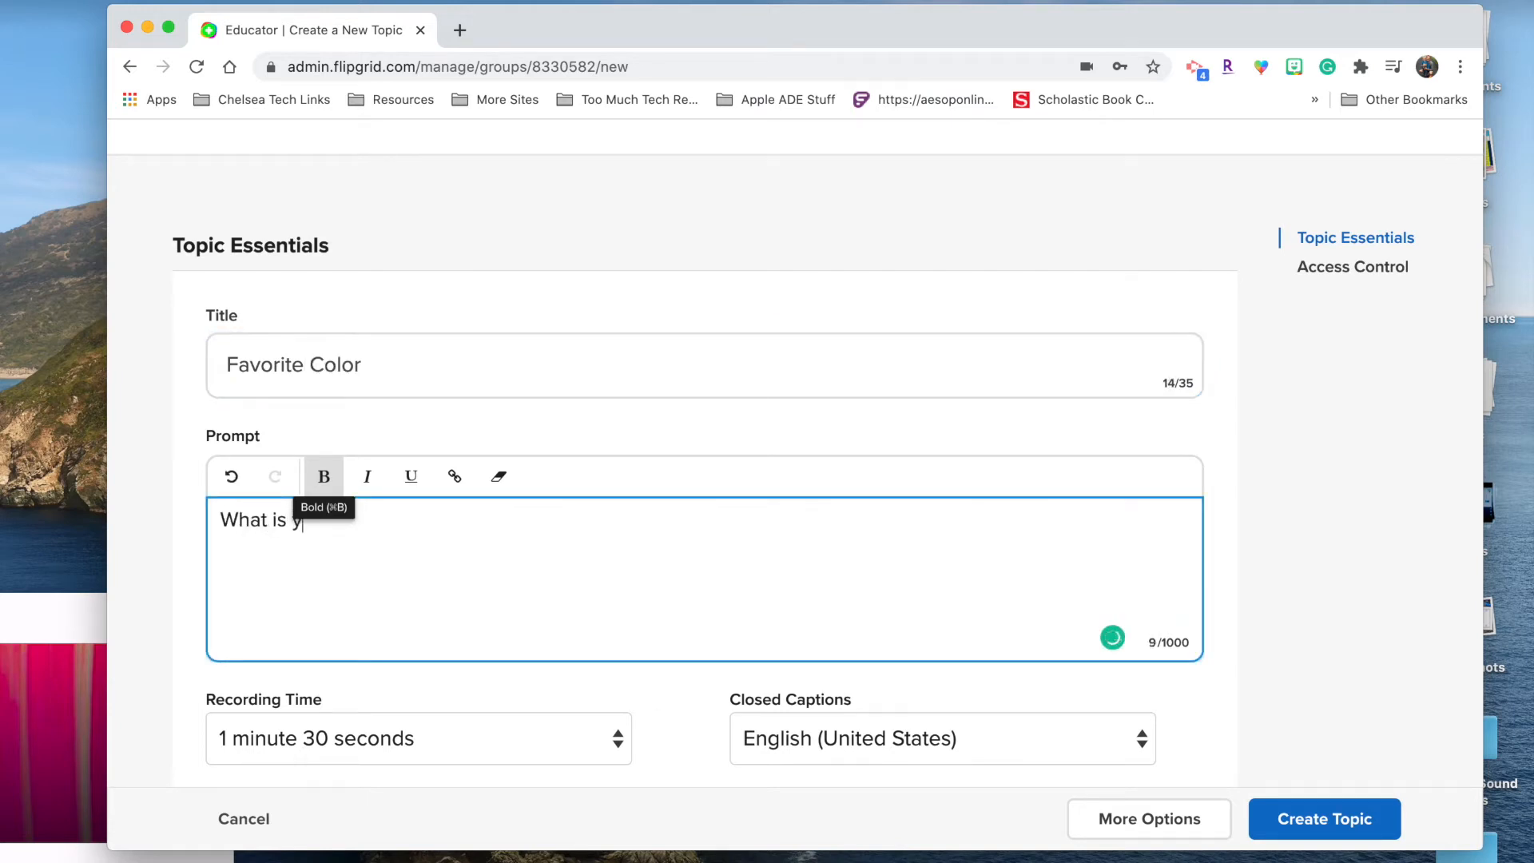
type("our favorite col")
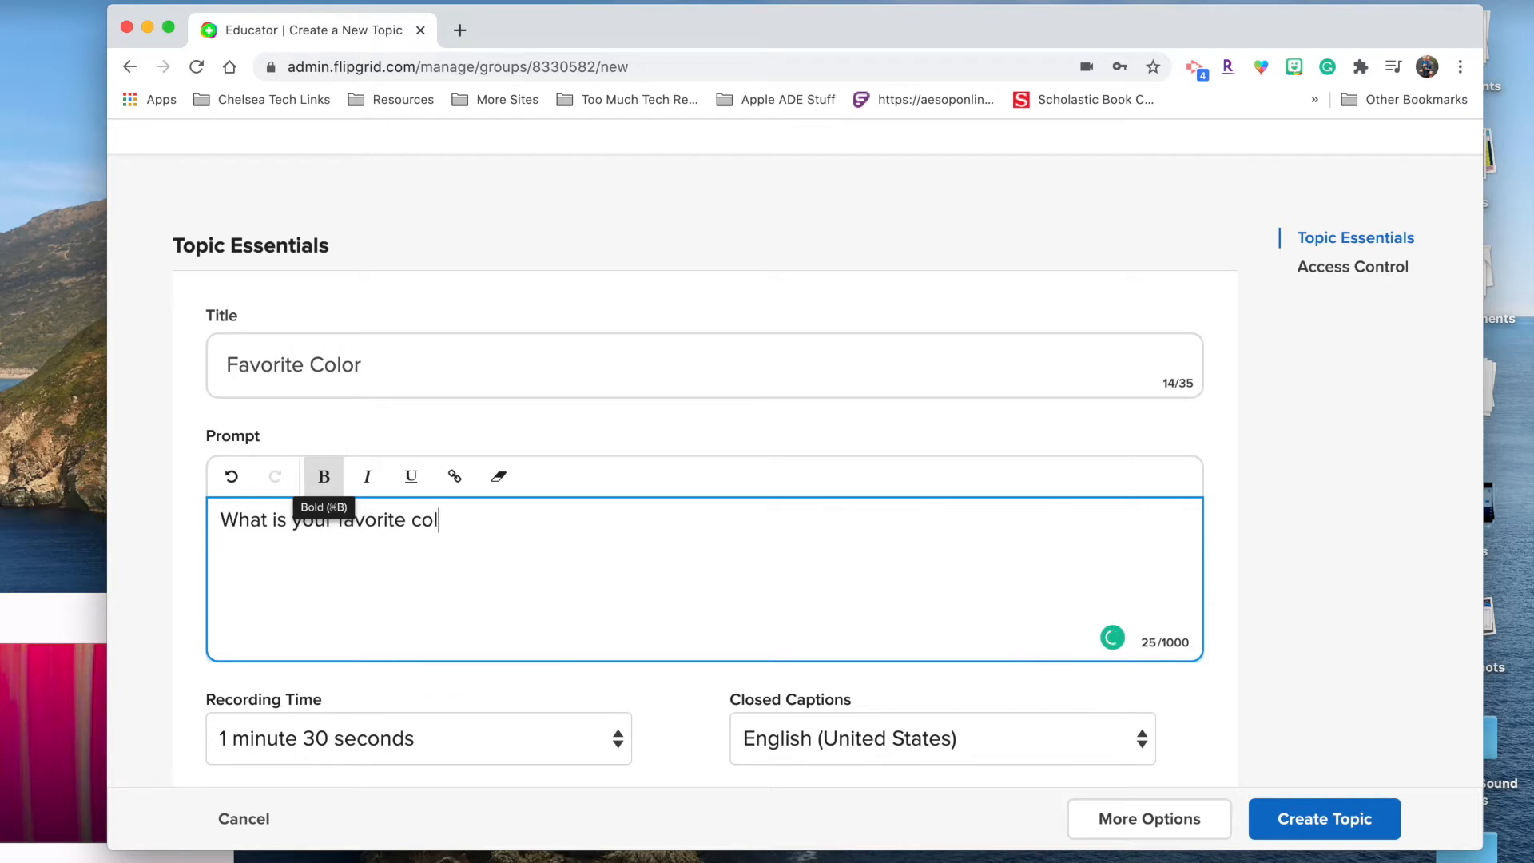
type("or and why?")
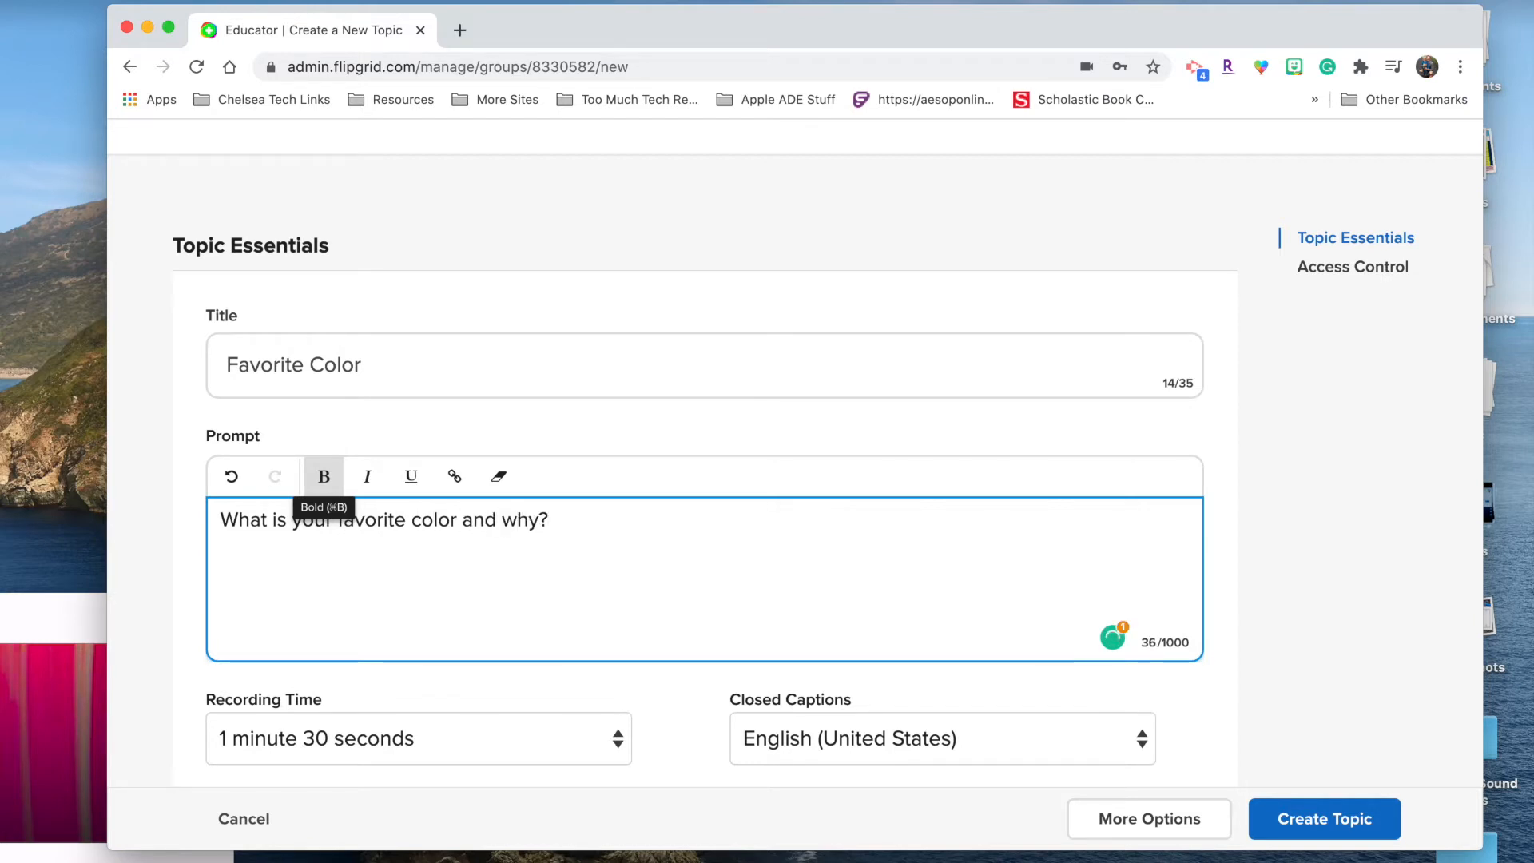
Step: Set the topic's recording time to 30 seconds and open the video recorder under Media
scroll(703, 480, "down", 3)
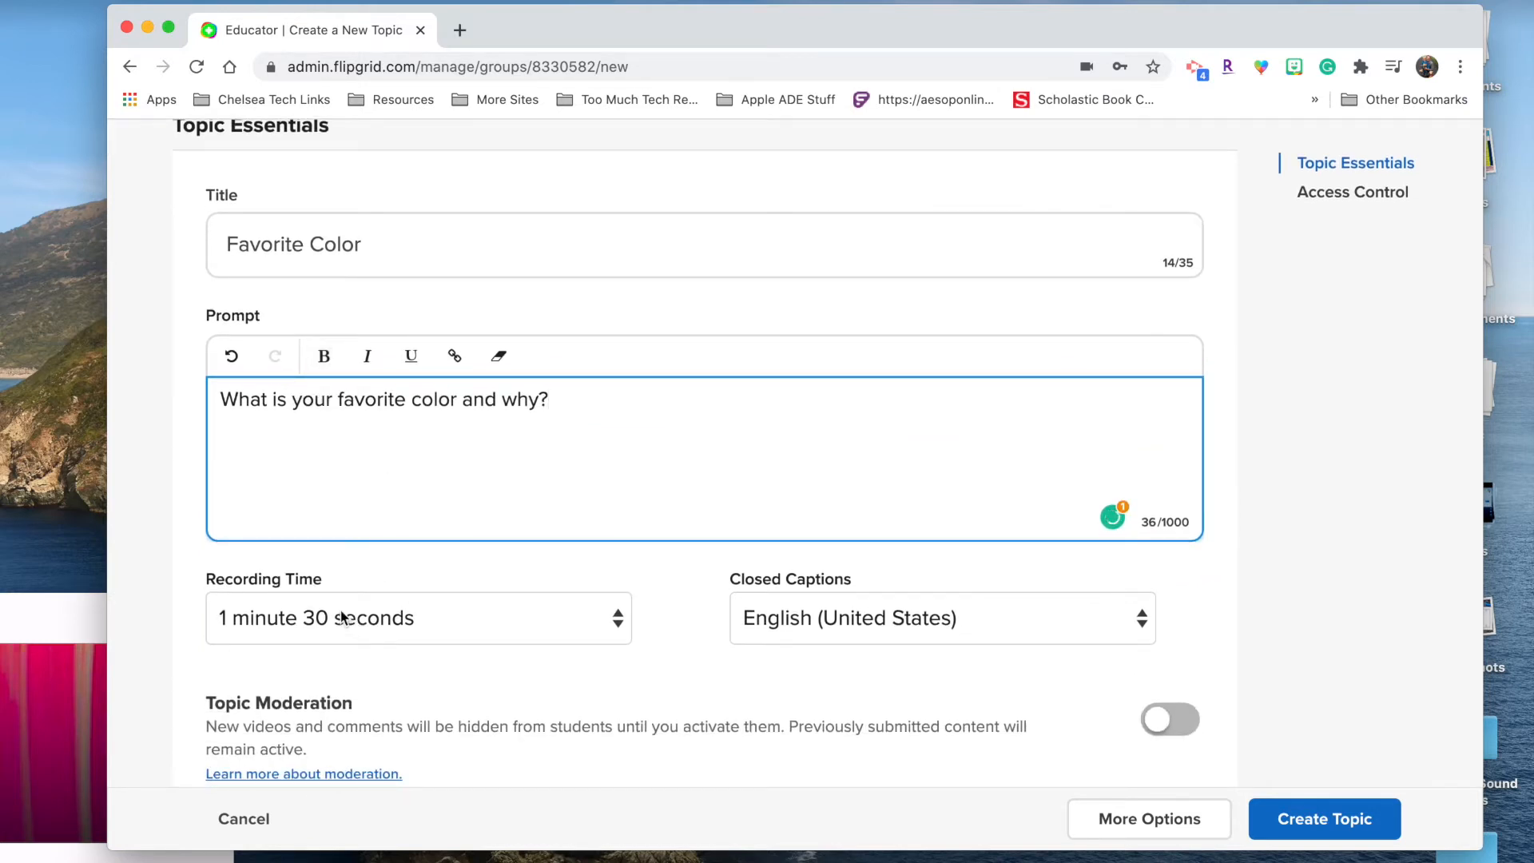
left_click(342, 616)
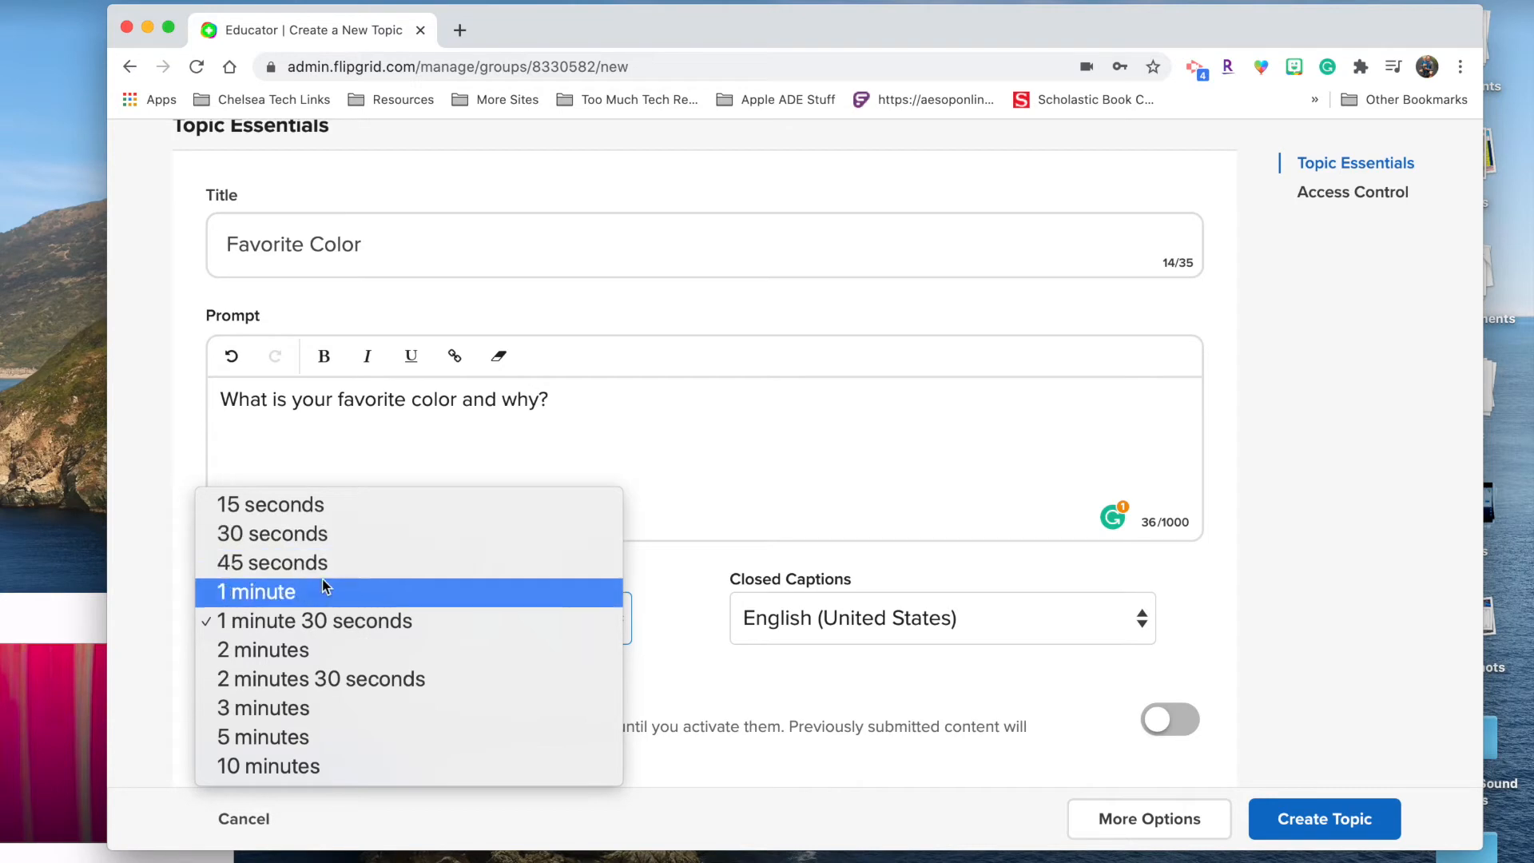
left_click(331, 546)
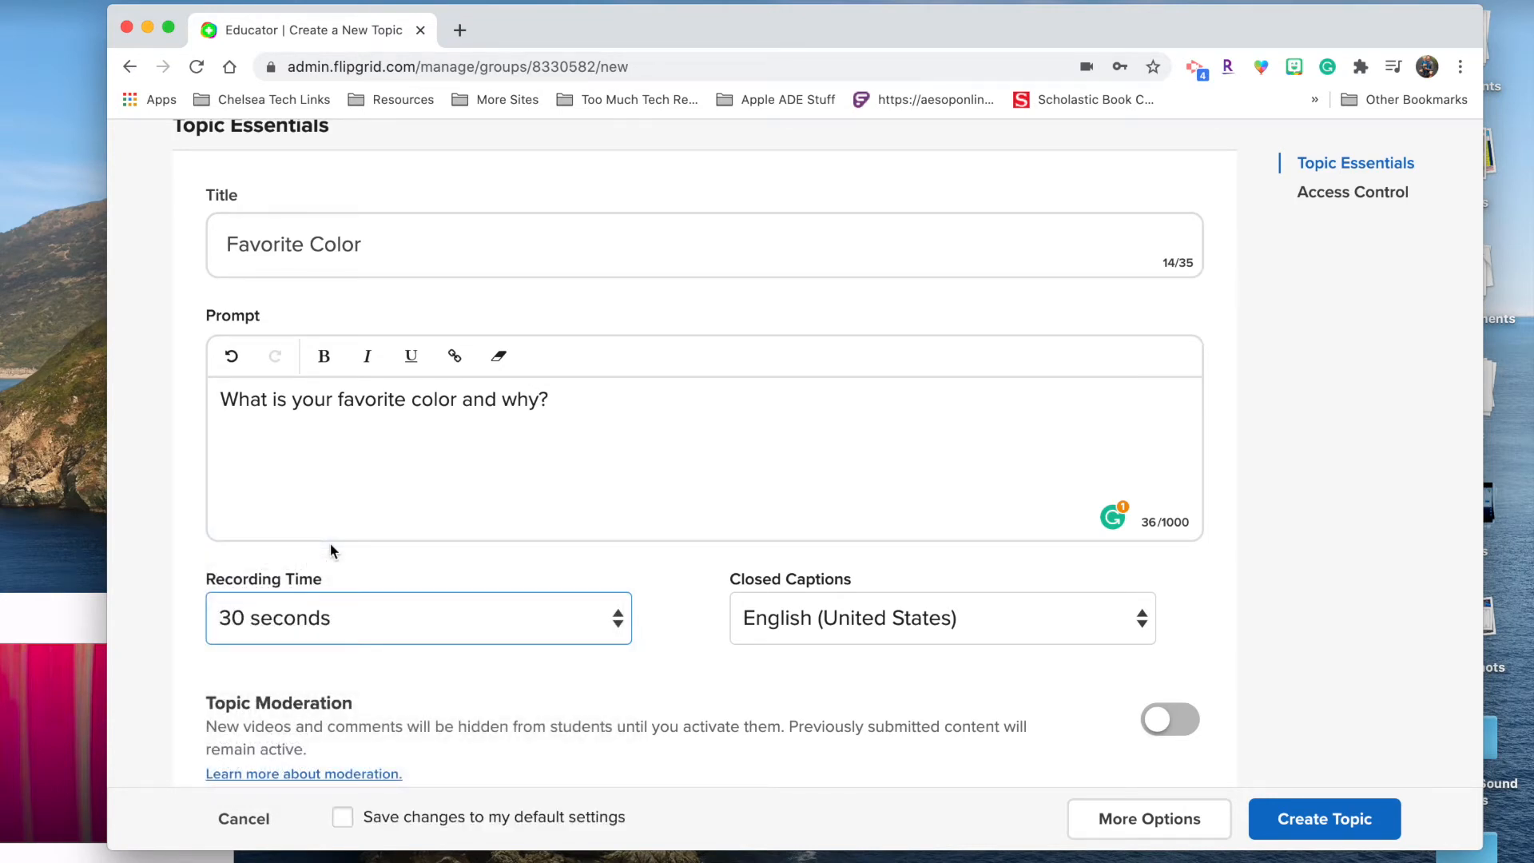
scroll(331, 549, "down", 3)
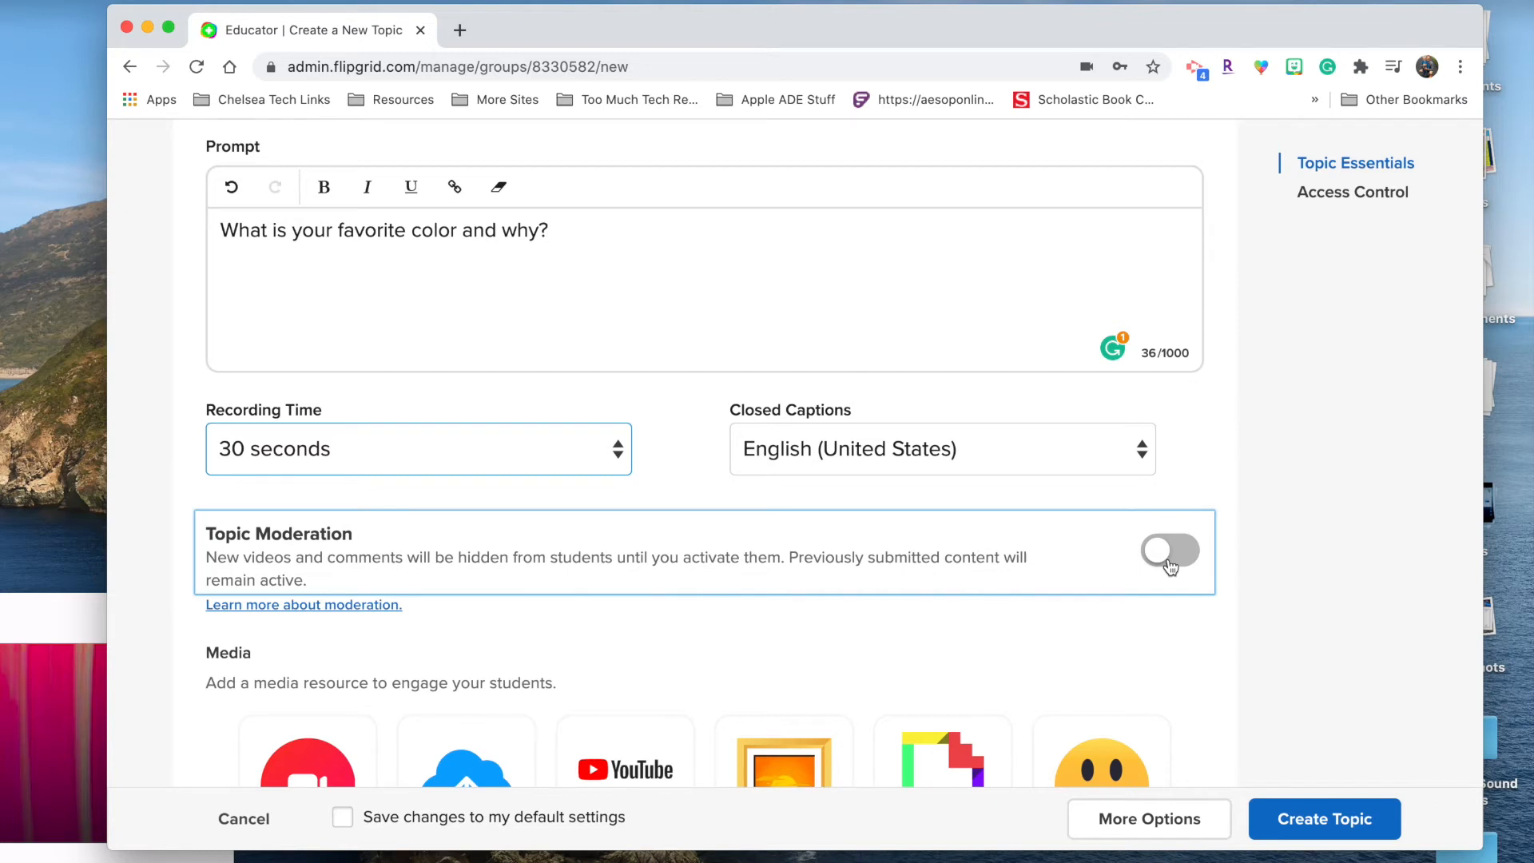
scroll(1168, 566, "down", 5)
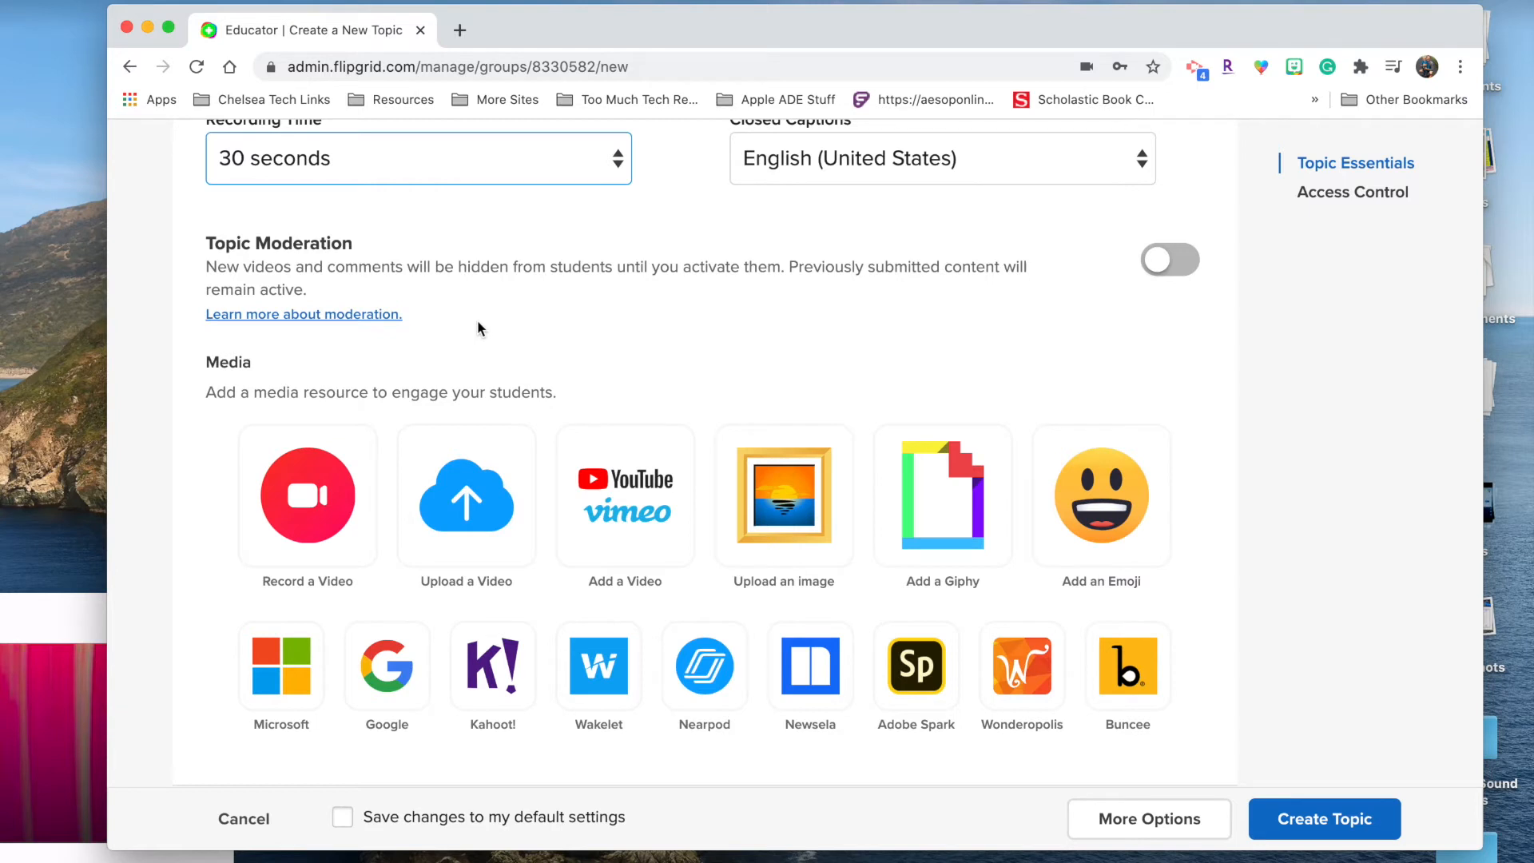
scroll(452, 328, "down", 1)
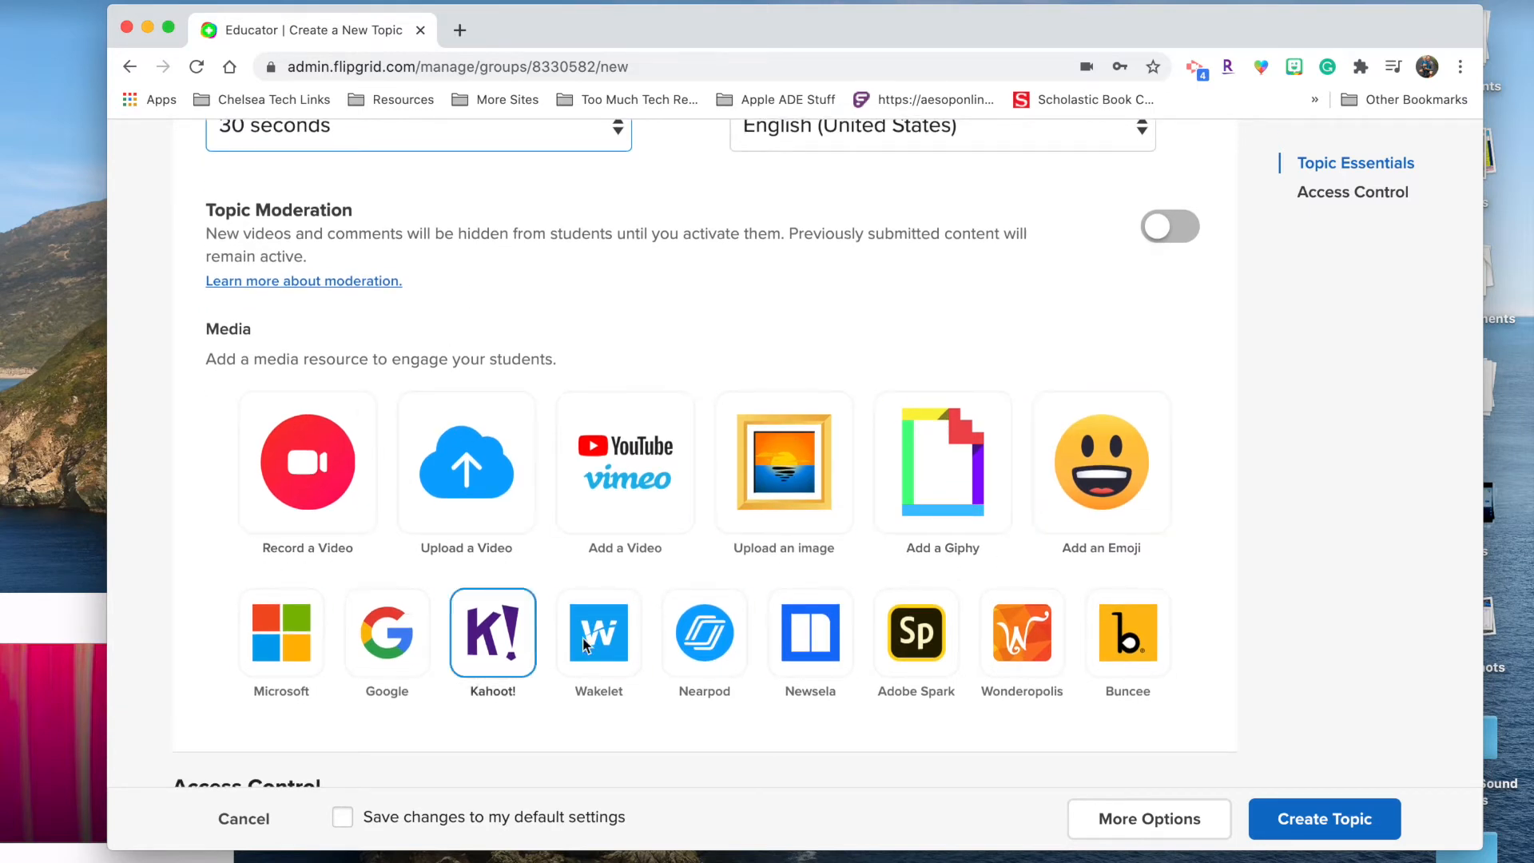
scroll(174, 449, "up", 6)
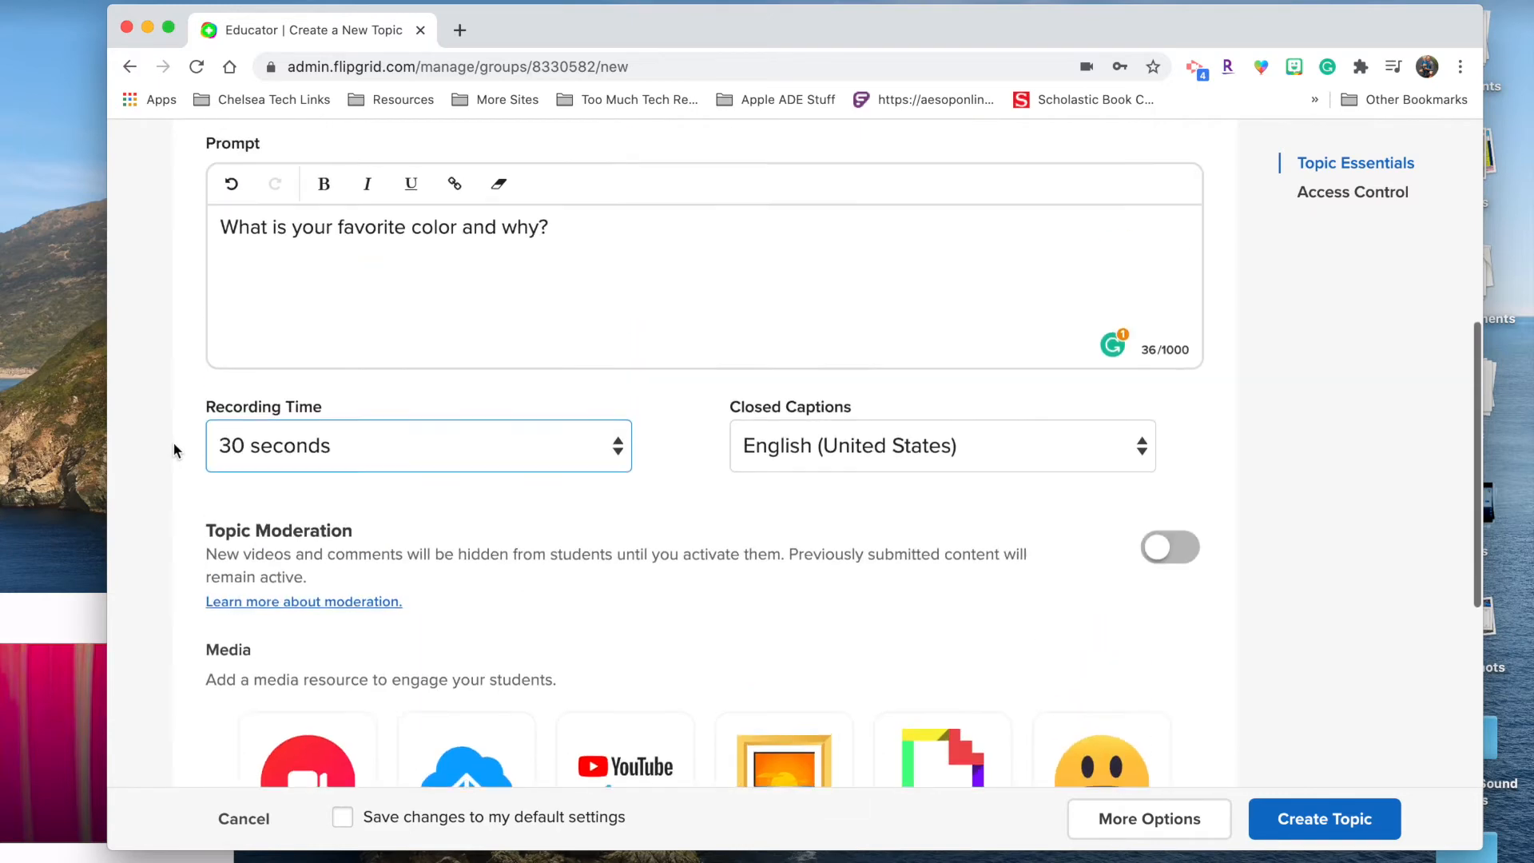
scroll(289, 409, "down", 8)
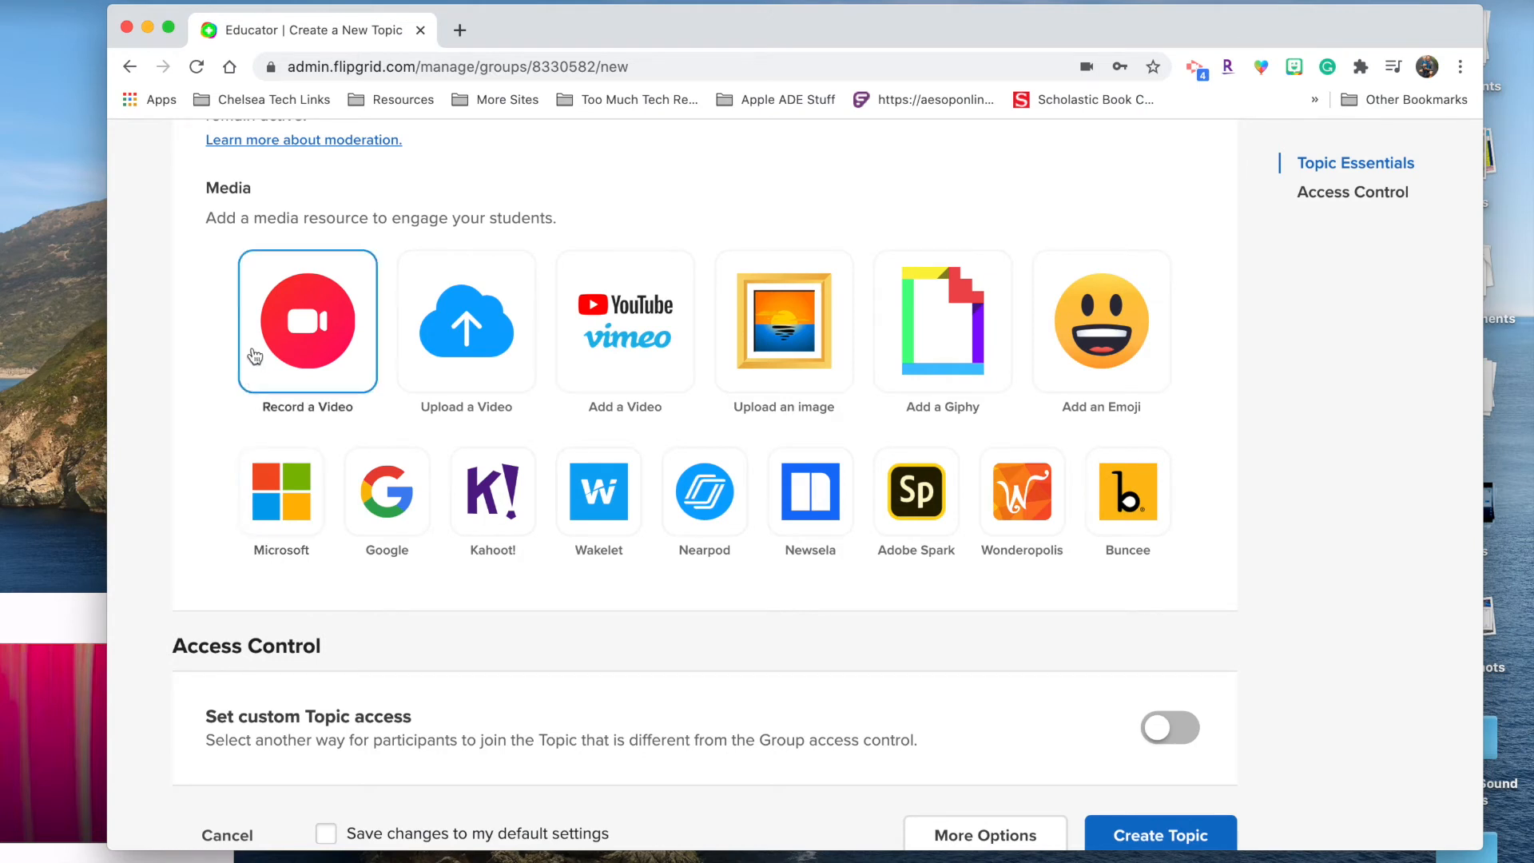
left_click(315, 352)
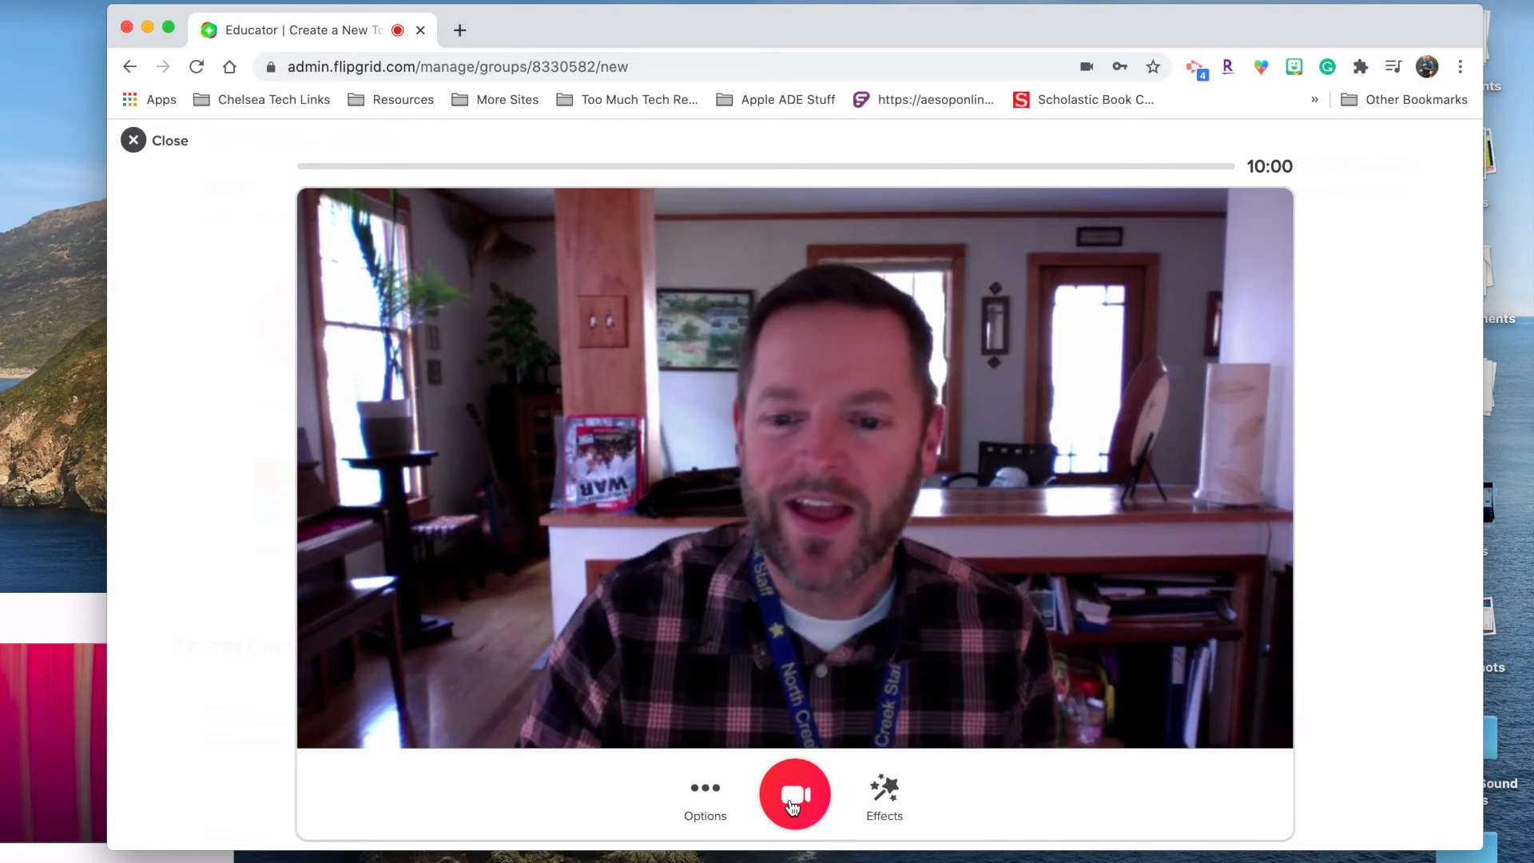
Step: Browse the recorder's Options and Effects, record an 8-second teacher introduction, and continue to Edit
left_click(706, 803)
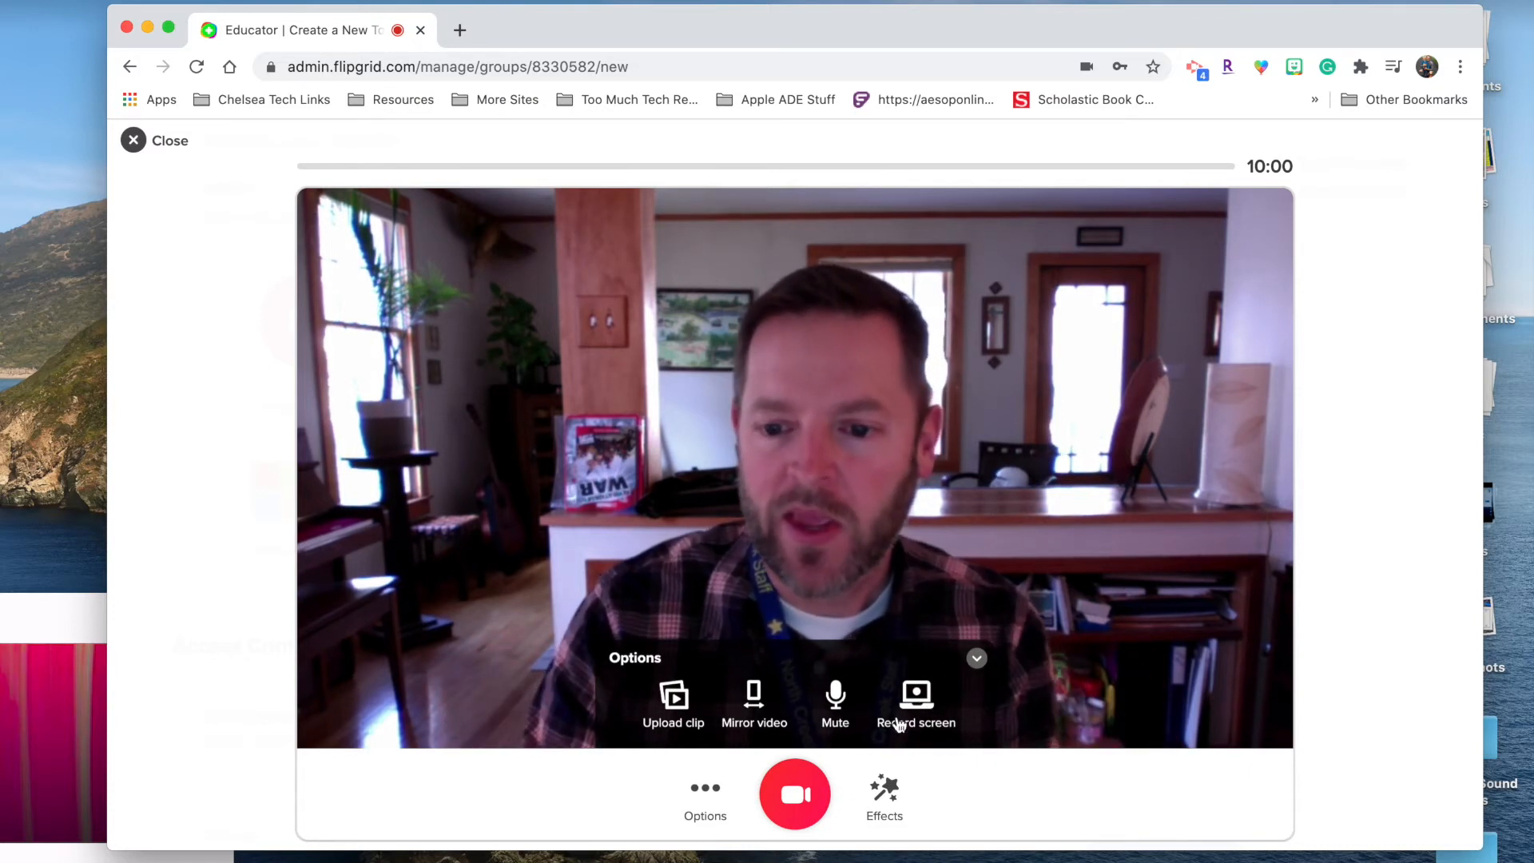
left_click(891, 795)
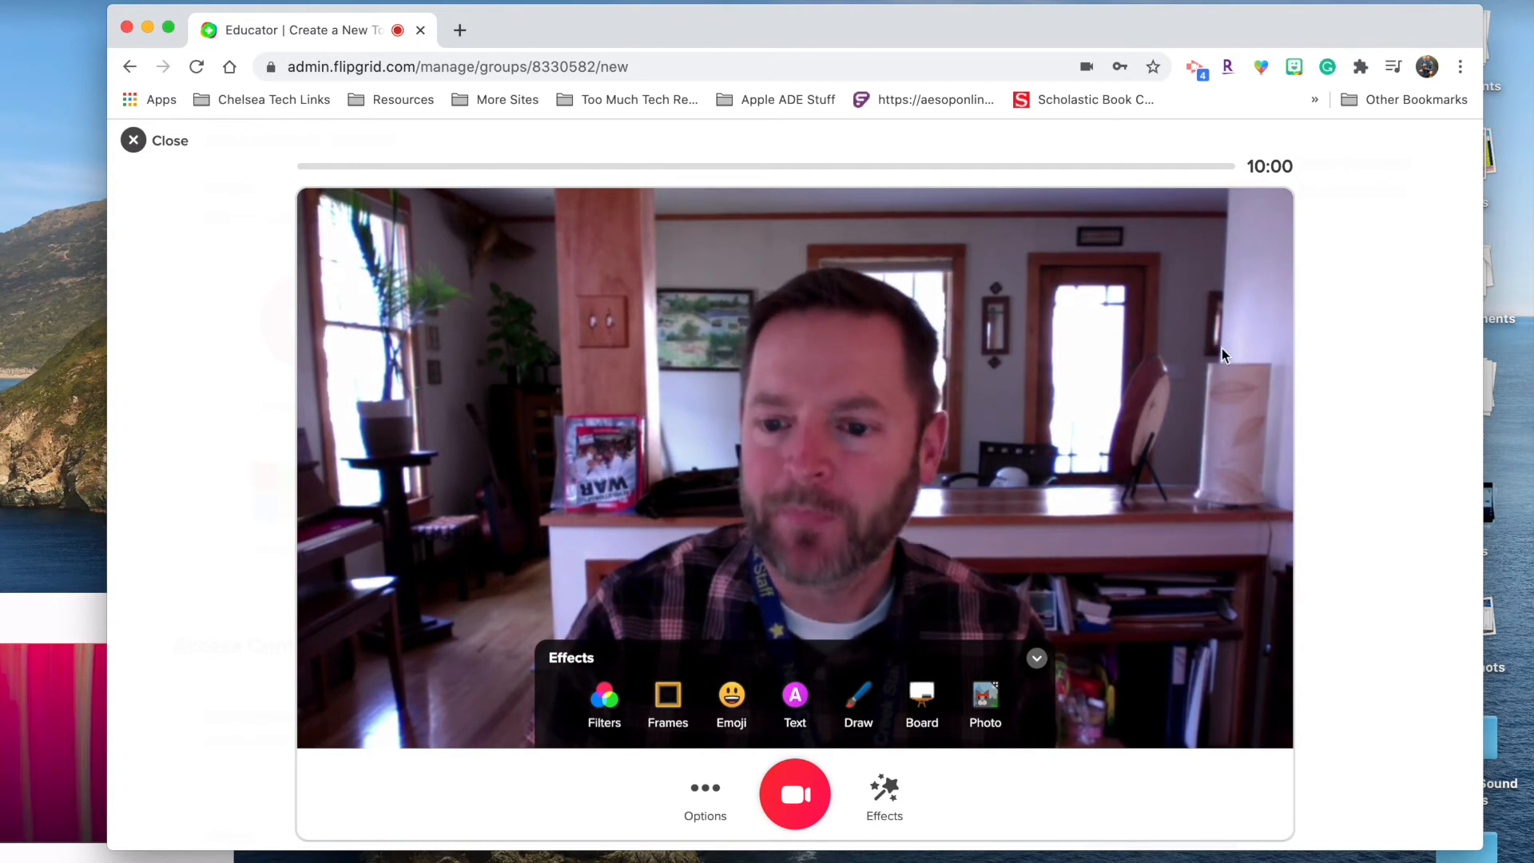
left_click(806, 795)
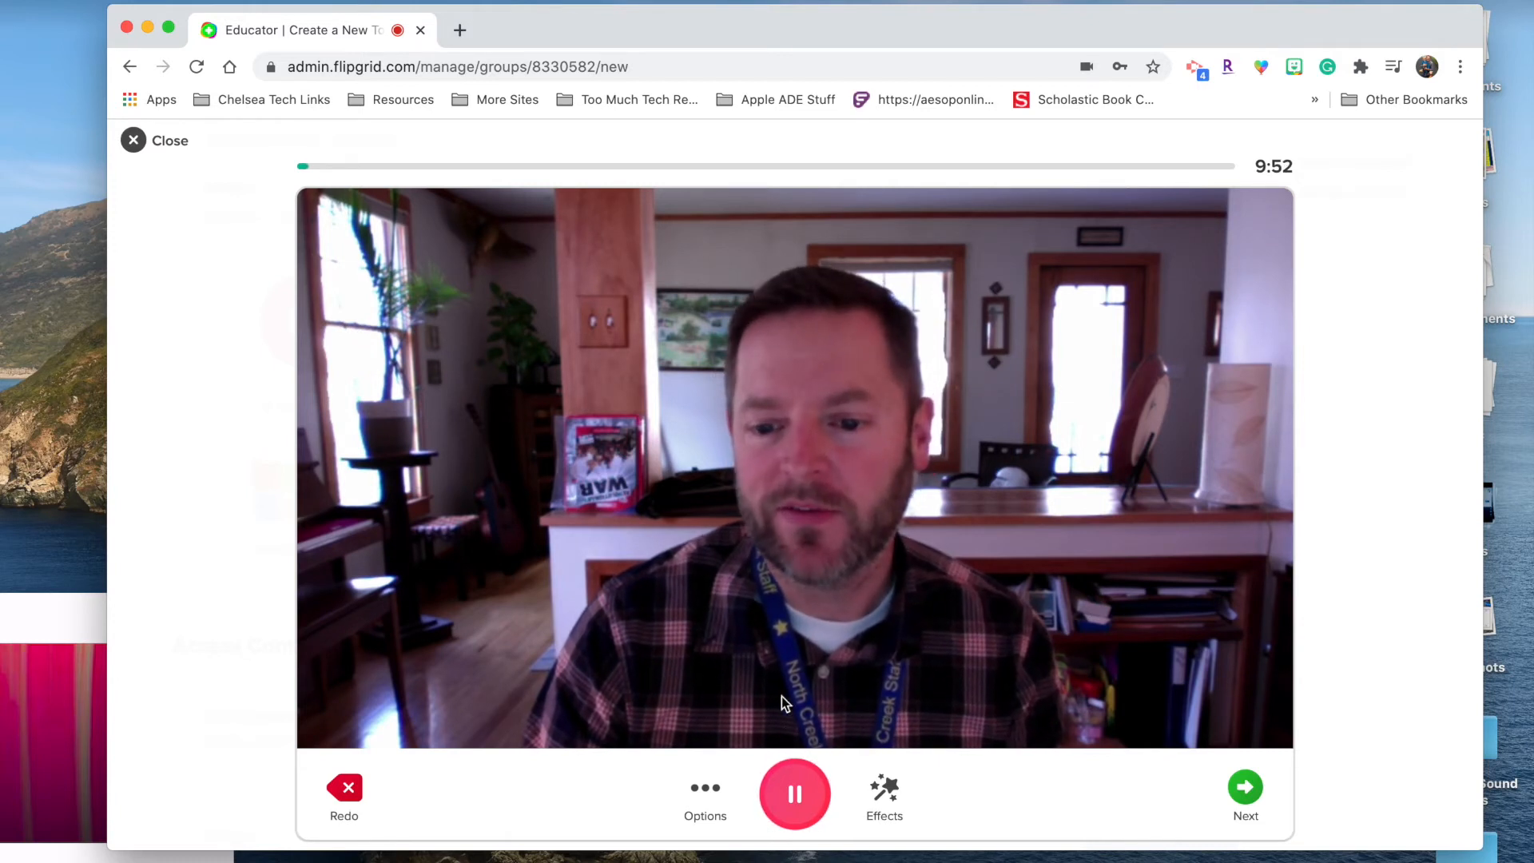
left_click(795, 794)
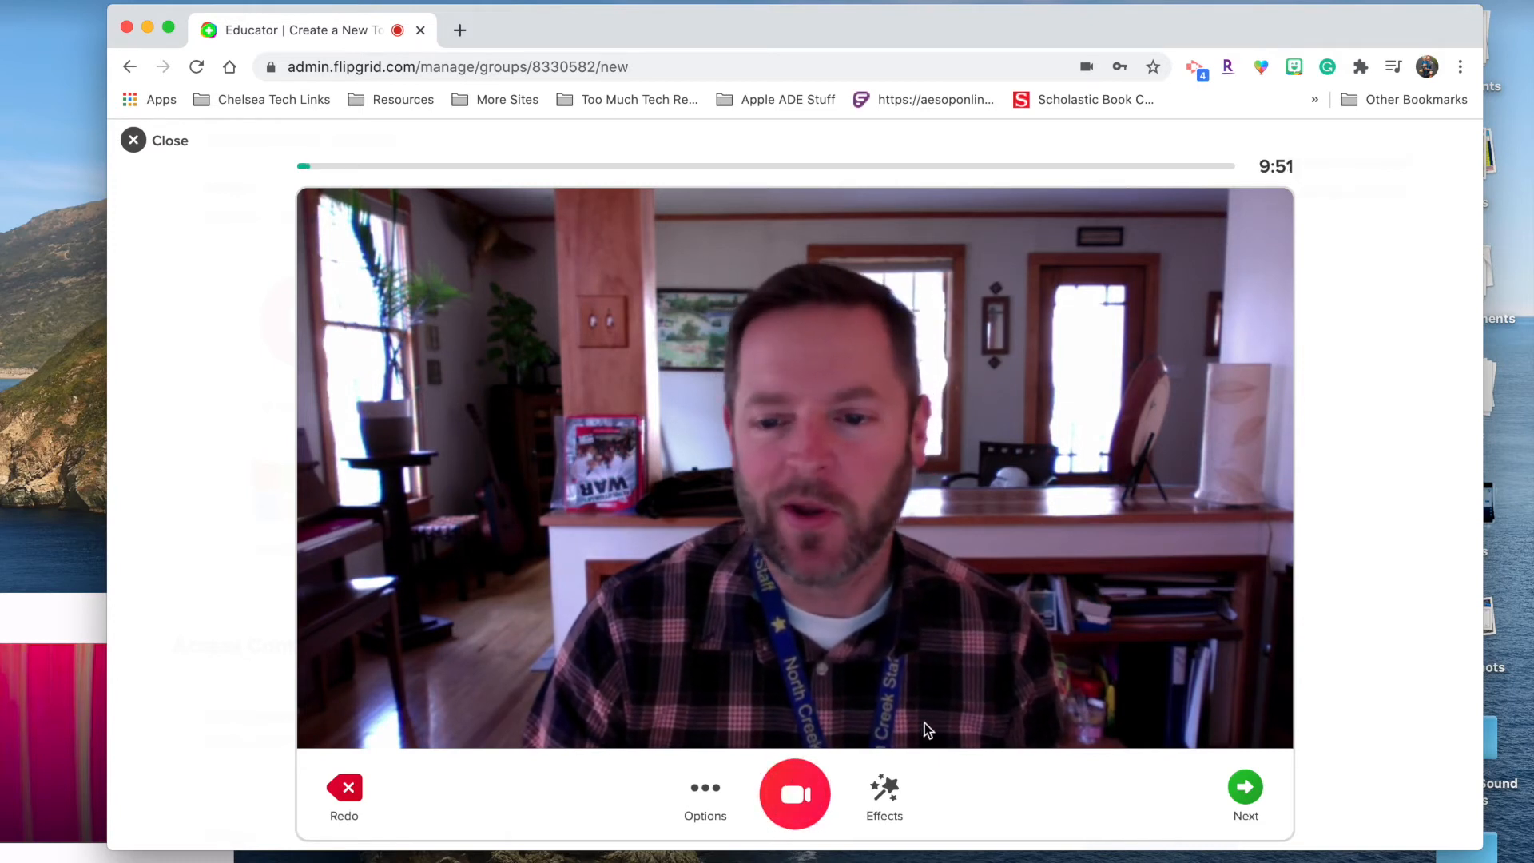
left_click(1247, 795)
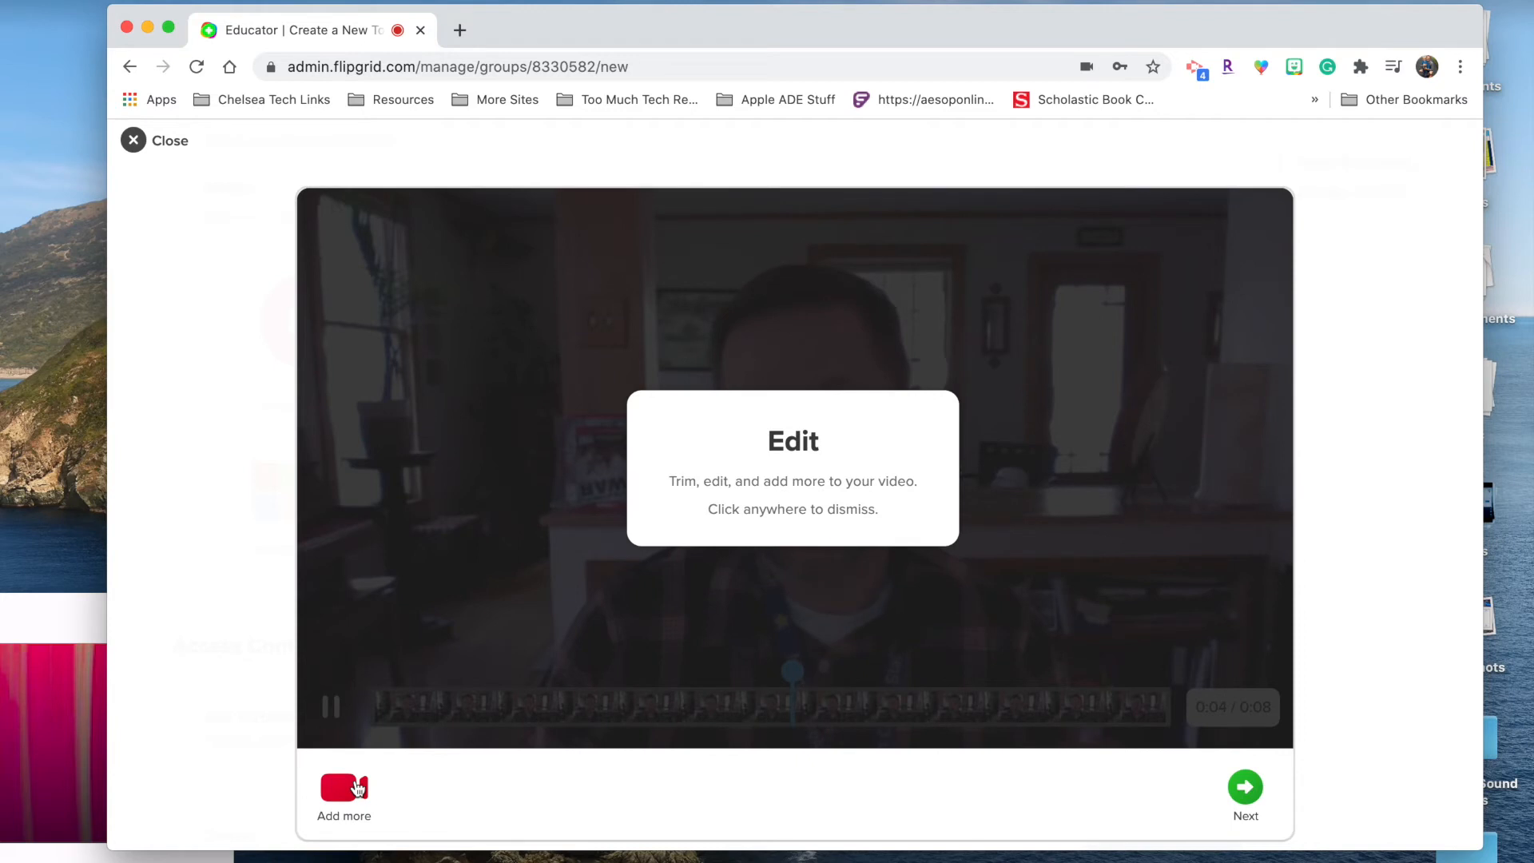
Step: Take a thumbs-up selfie as the cover photo and confirm to upload the teacher video
left_click(1247, 788)
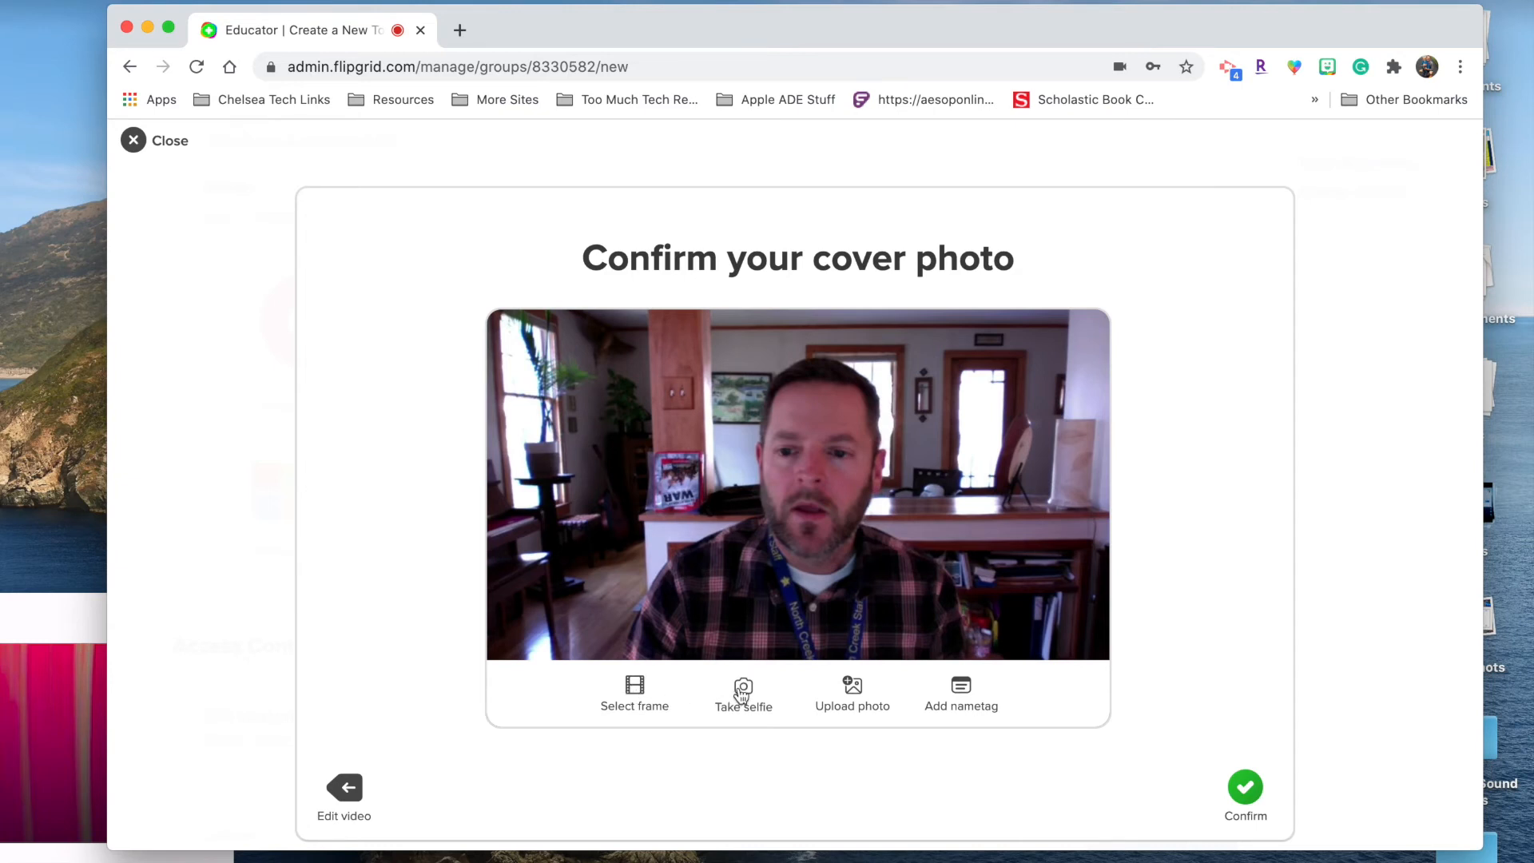
left_click(742, 689)
left_click(786, 807)
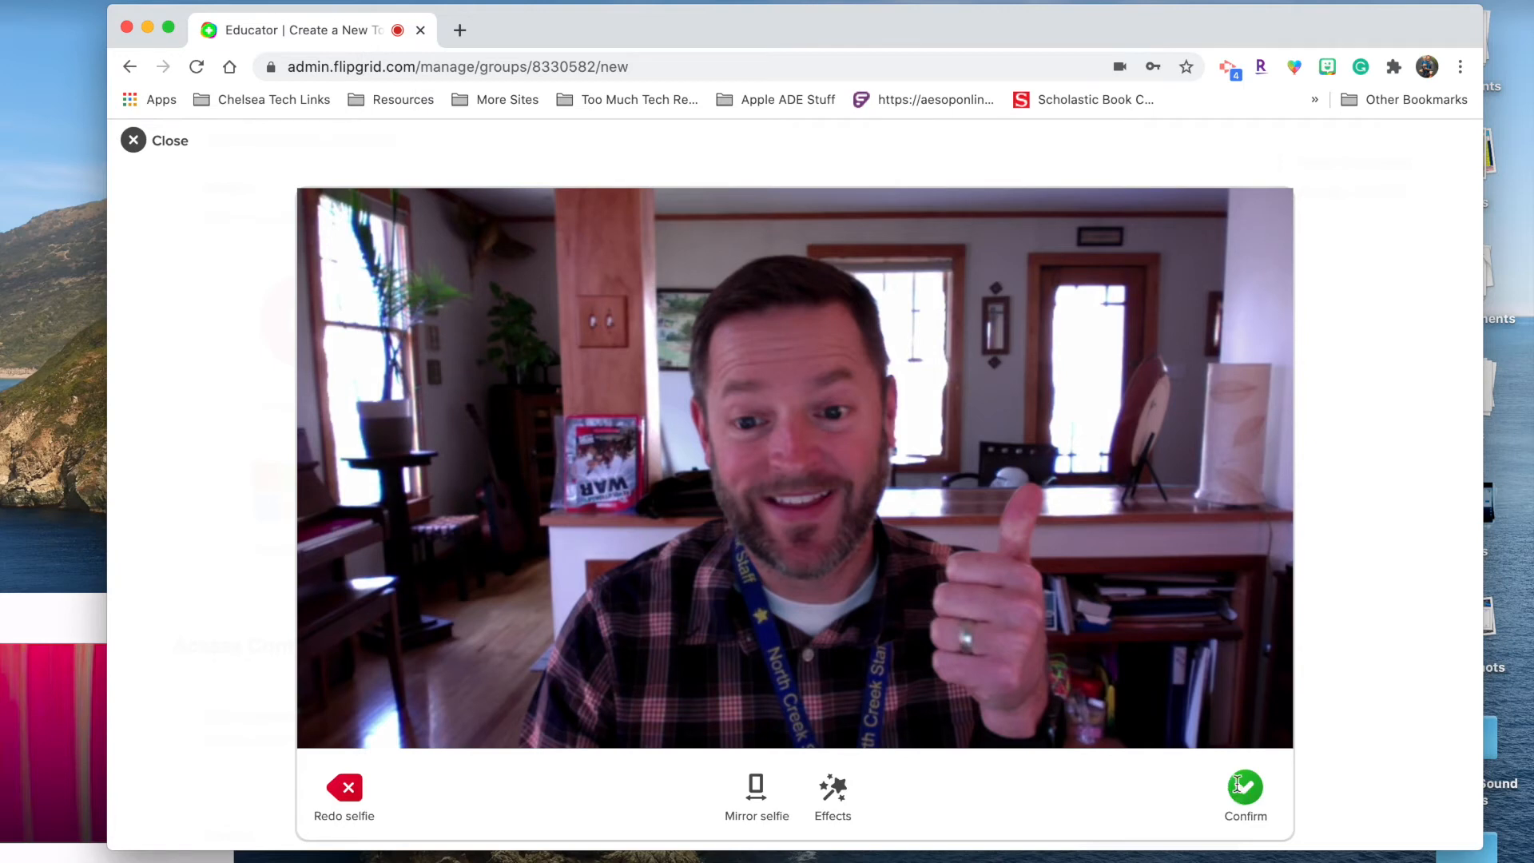
left_click(1245, 787)
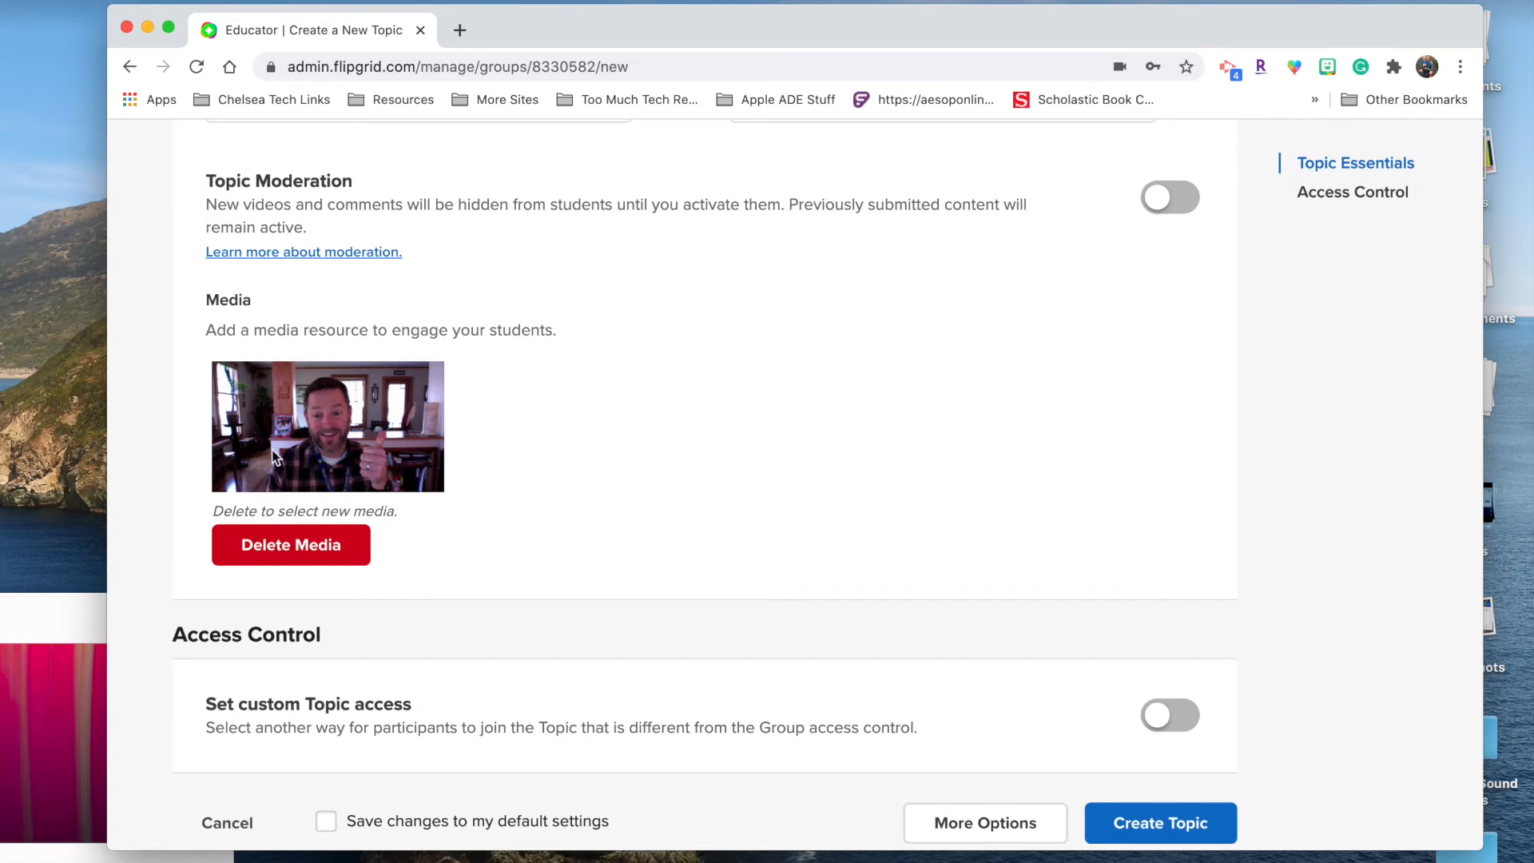
scroll(645, 457, "down", 5)
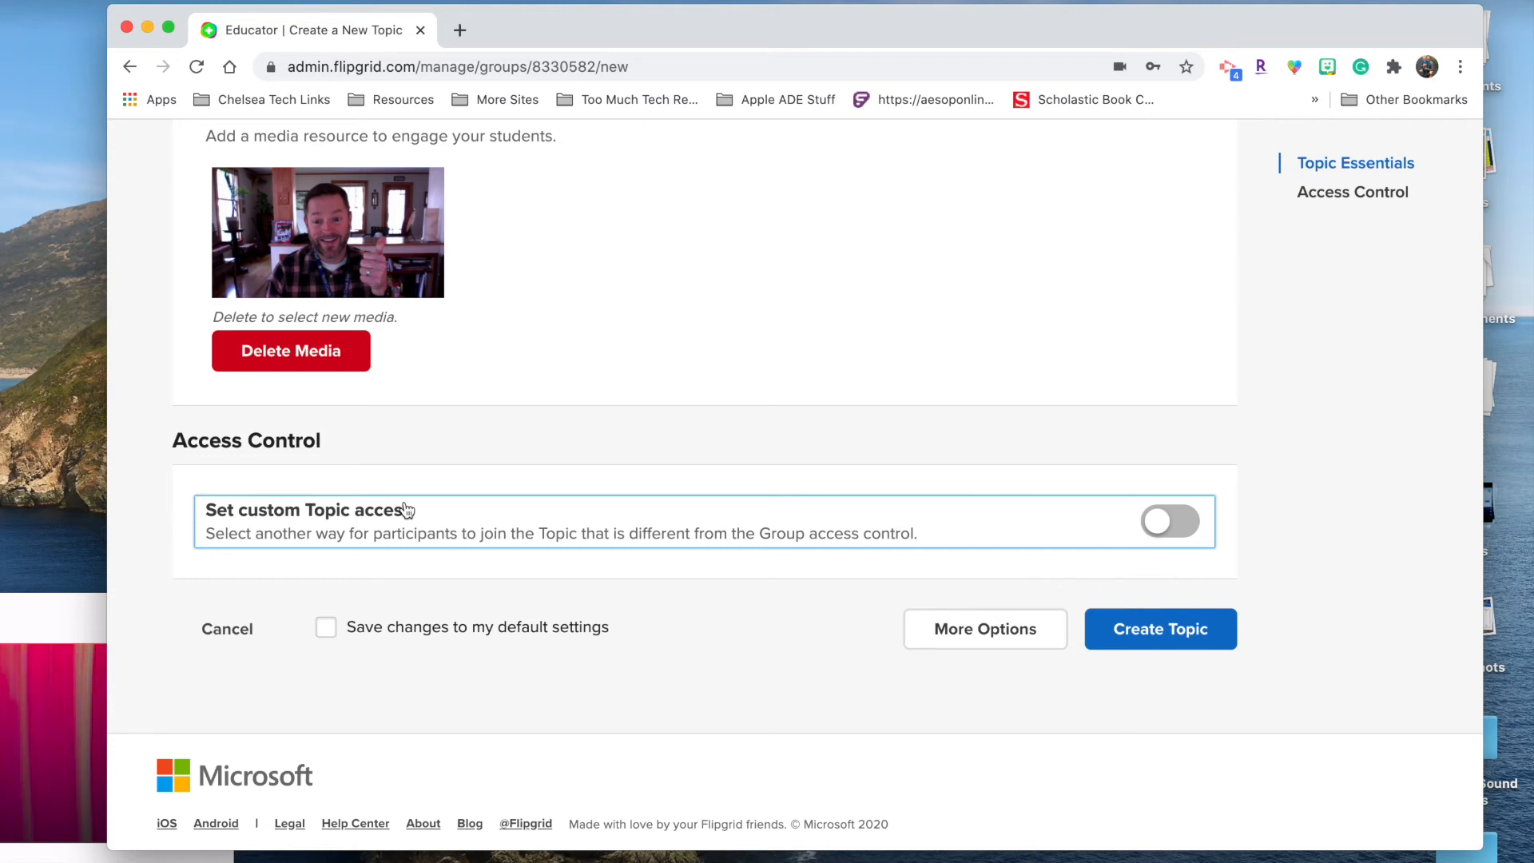
left_click(1191, 518)
left_click(1078, 455)
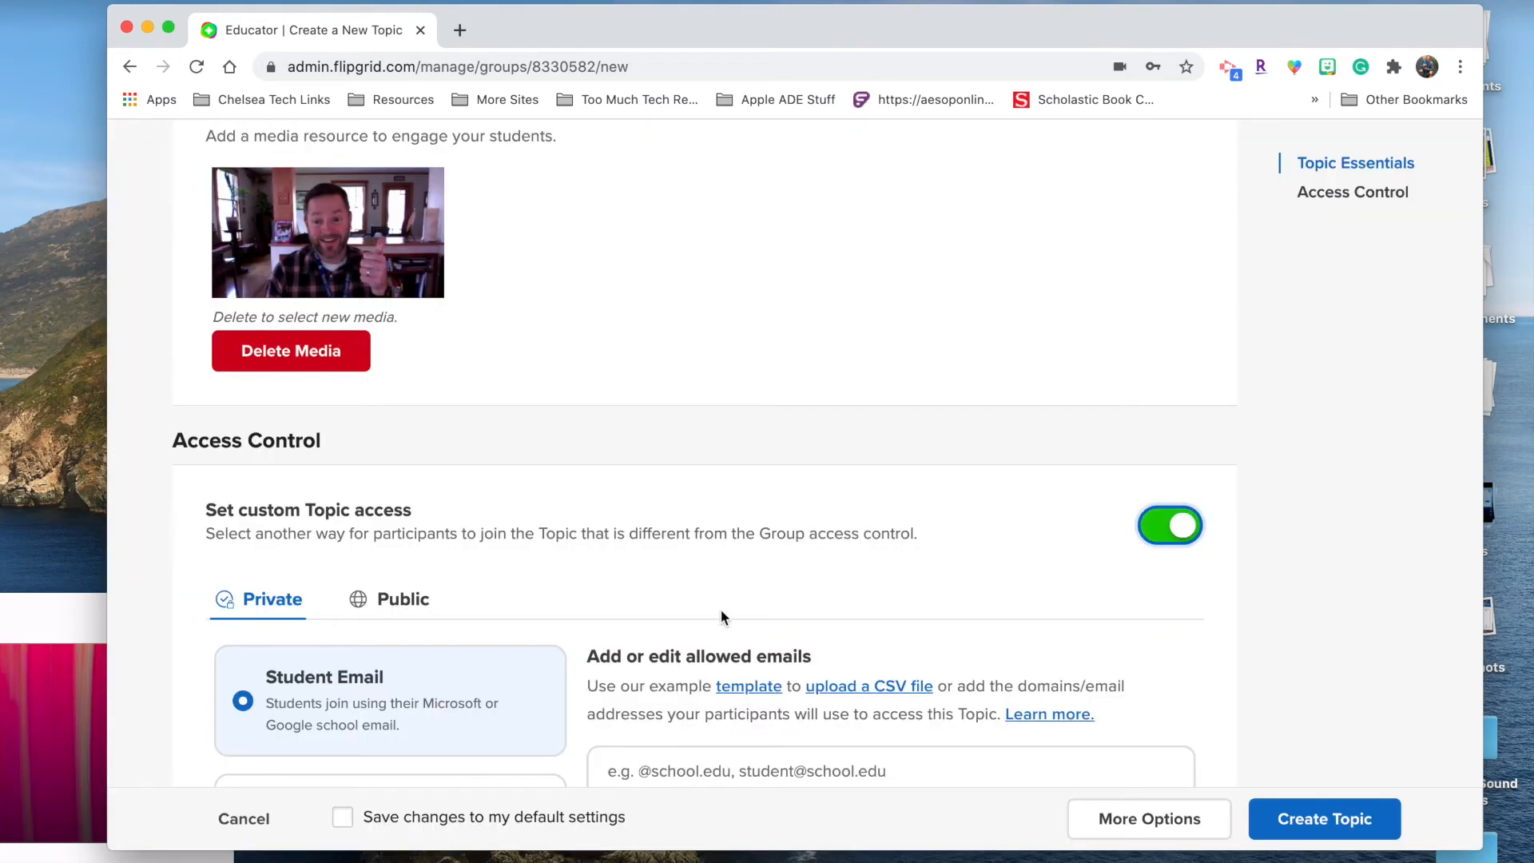
scroll(609, 606, "down", 3)
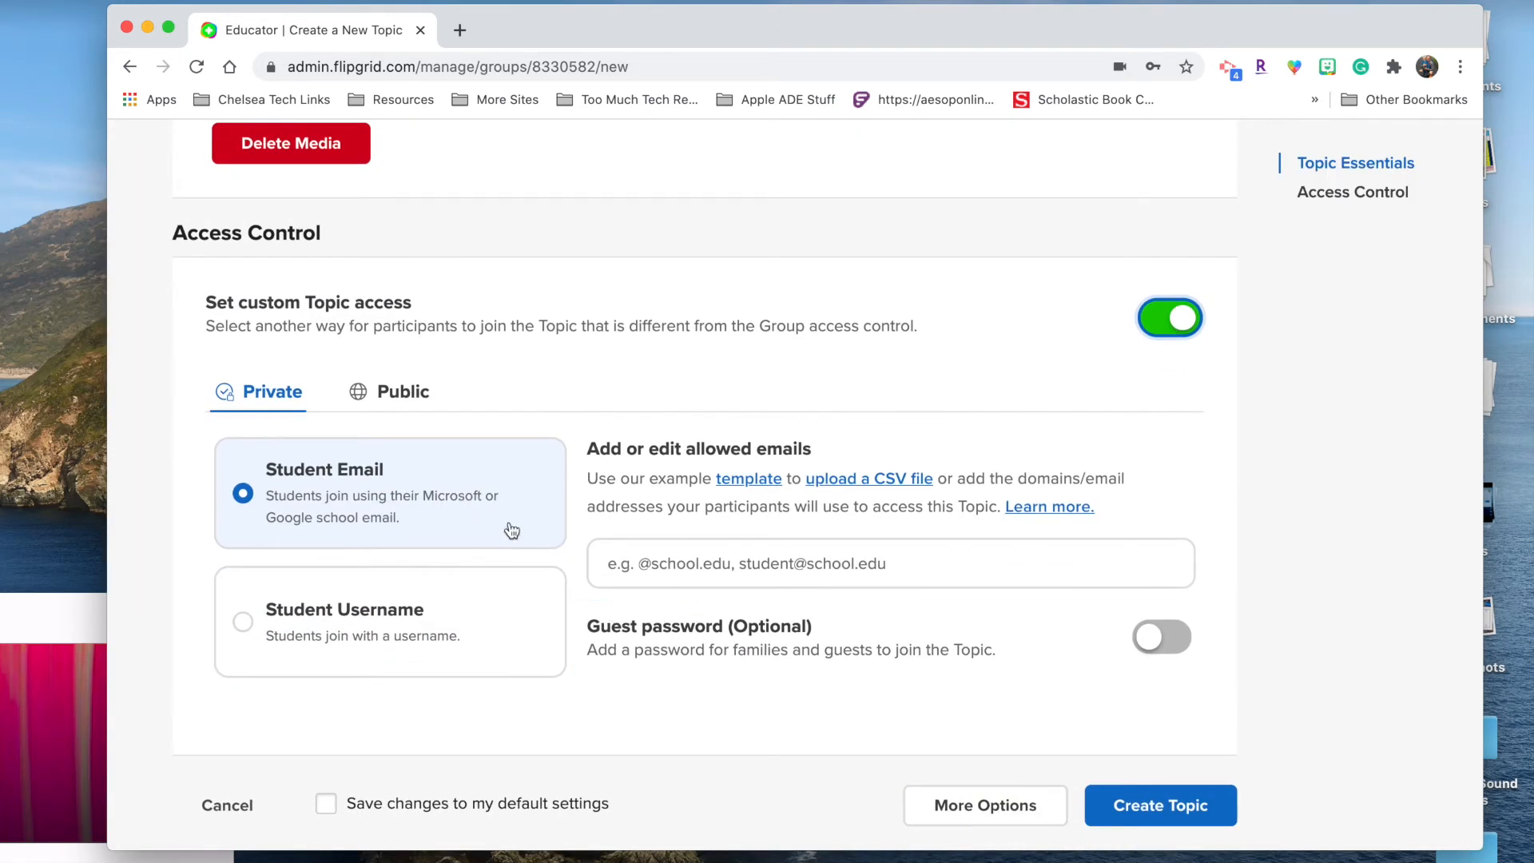
left_click(479, 637)
left_click(449, 496)
left_click(473, 643)
scroll(410, 358, "up", 1)
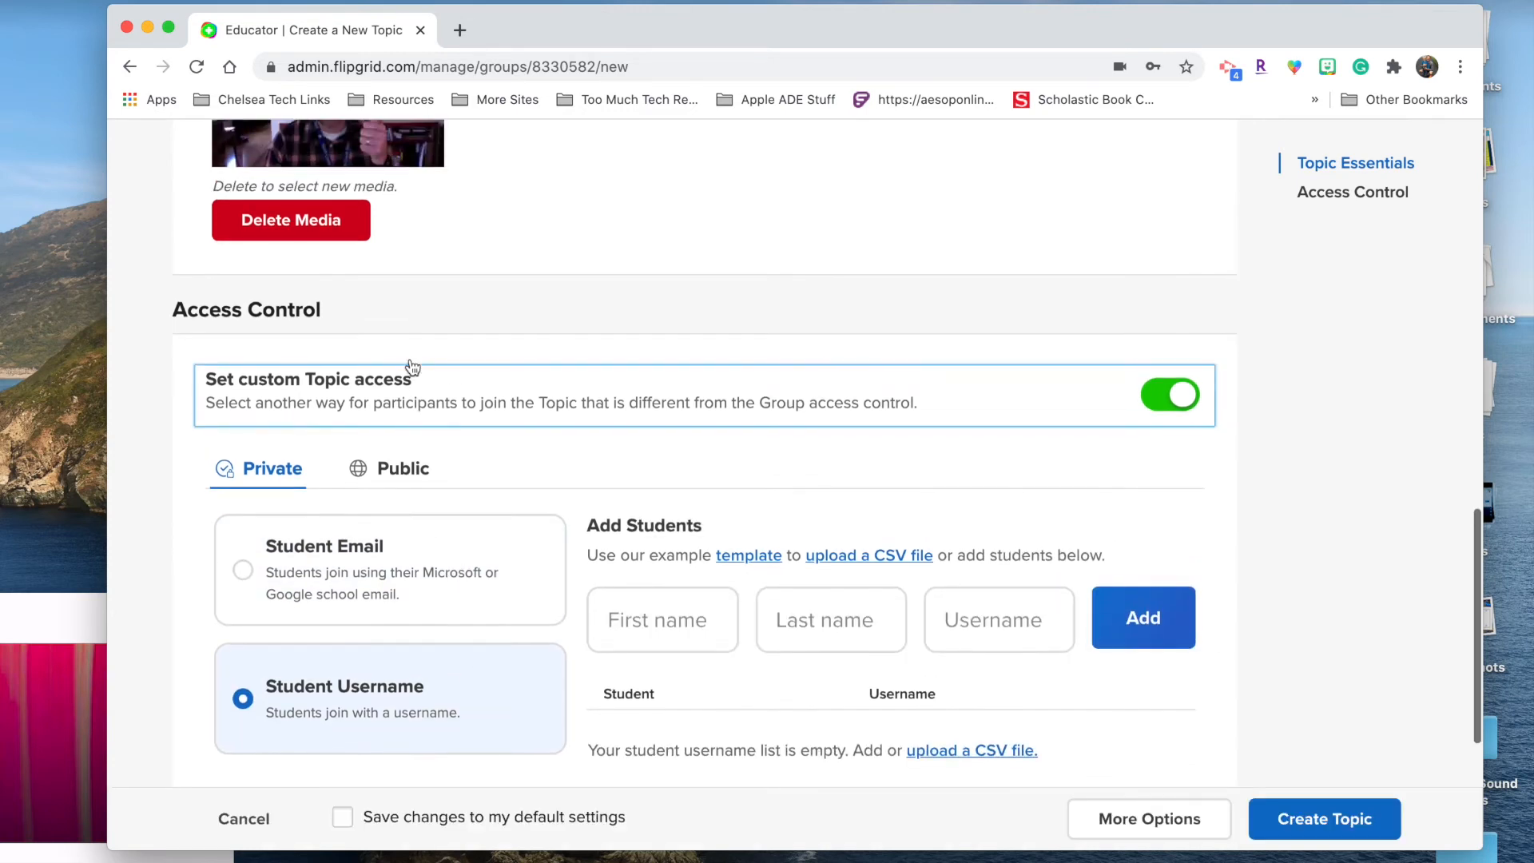
scroll(410, 361, "down", 1)
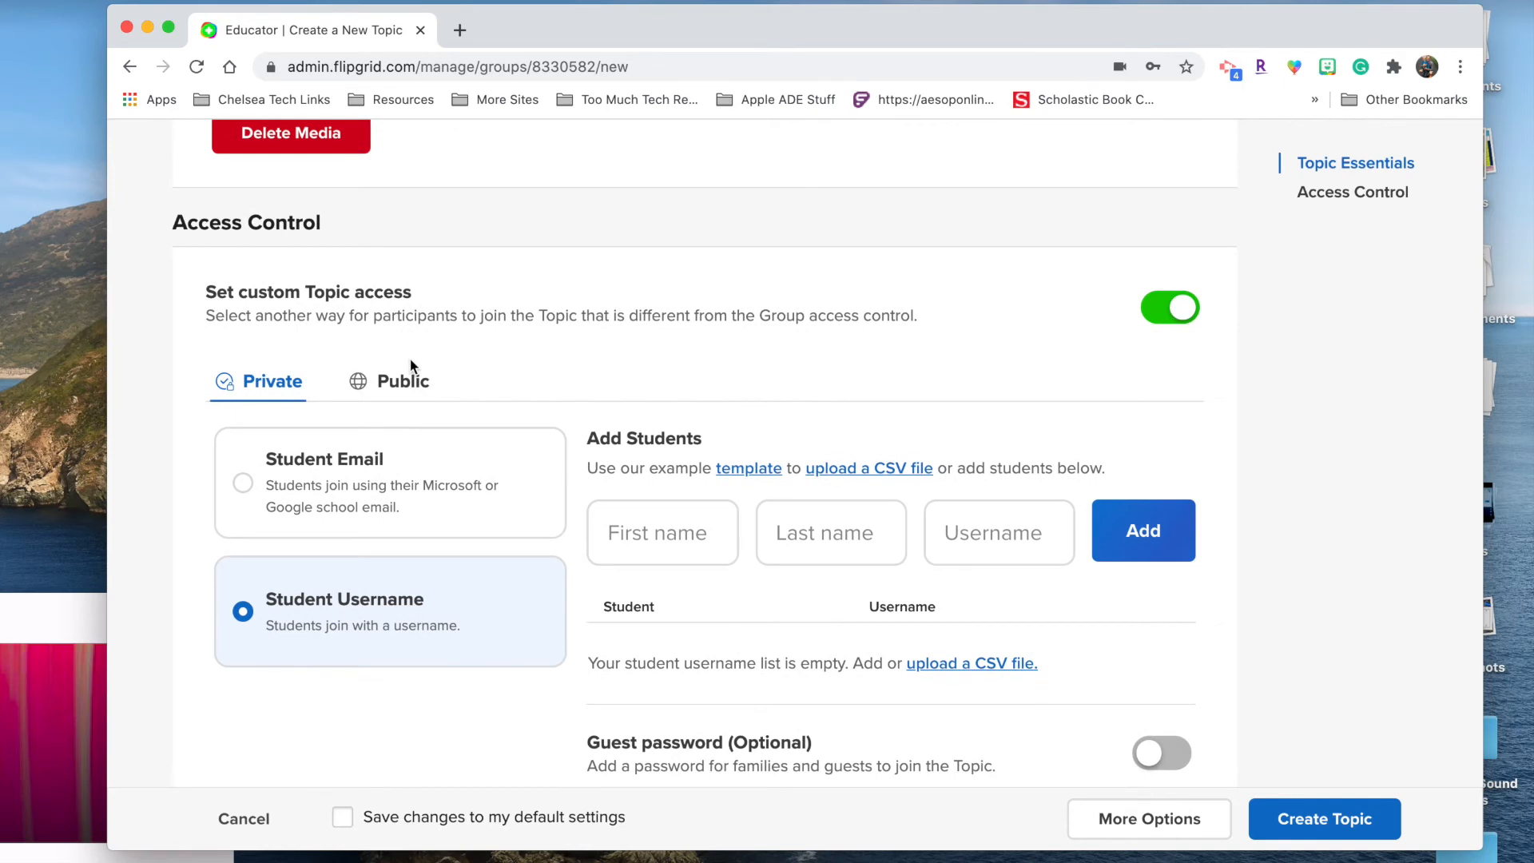
left_click(1172, 309)
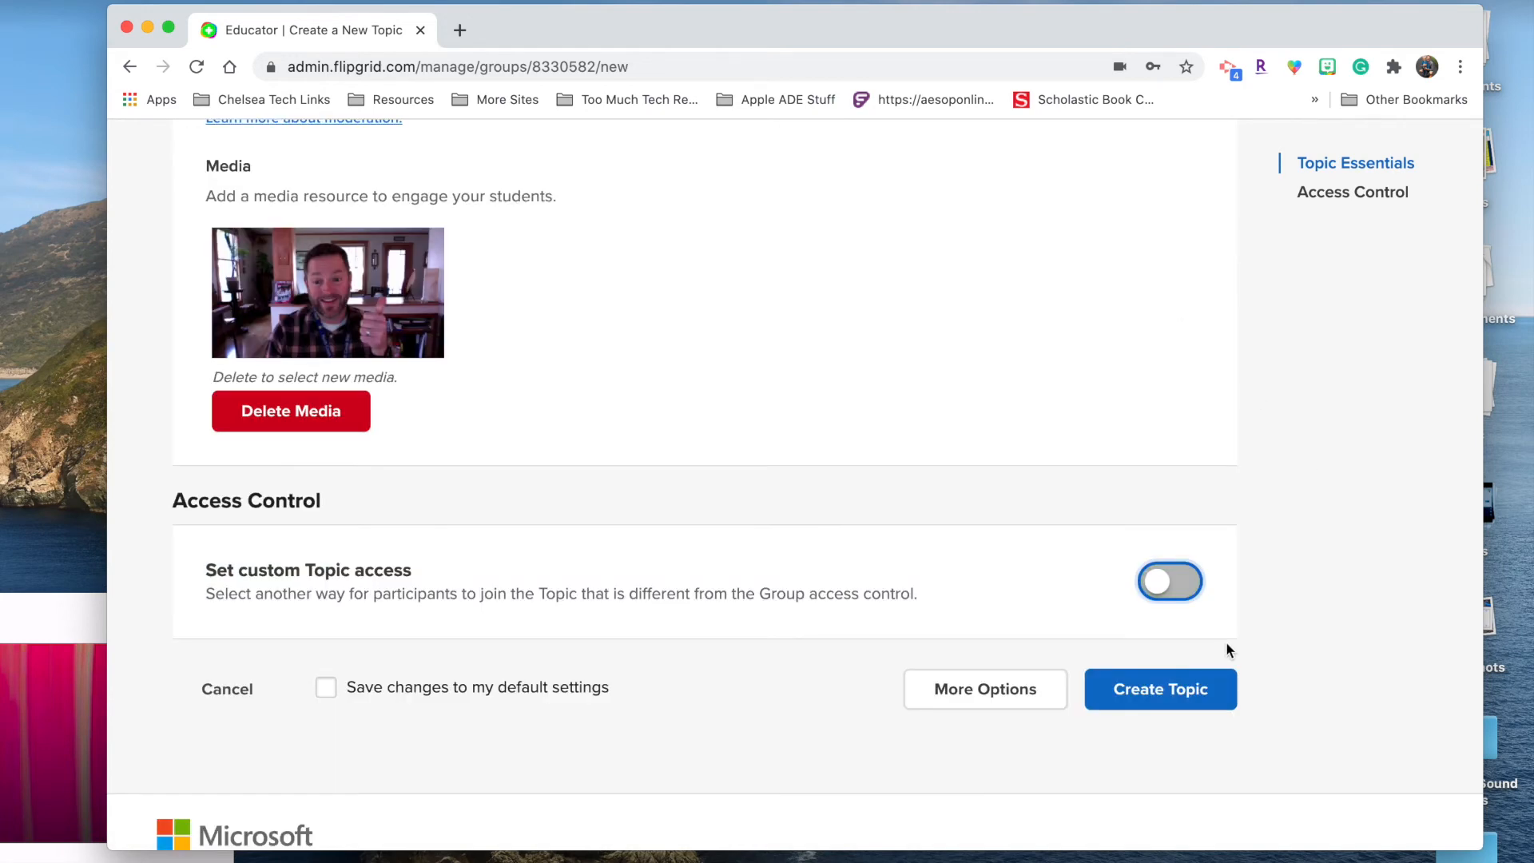
Step: Publish the Favorite Color topic, dismiss the All Set message, and return to Math 1st Hour's topics
left_click(1173, 687)
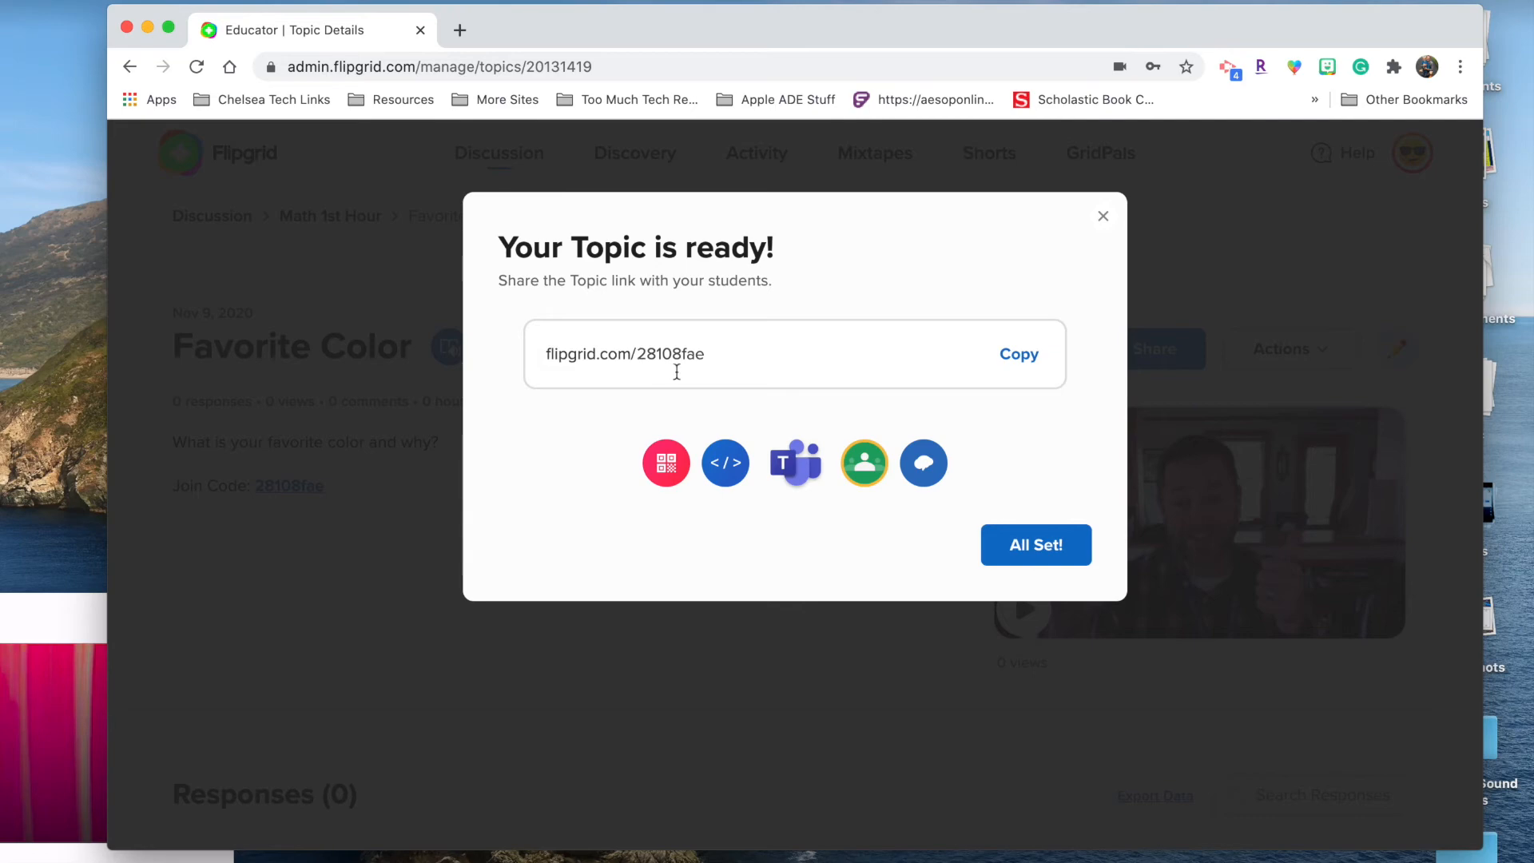
left_click(1031, 542)
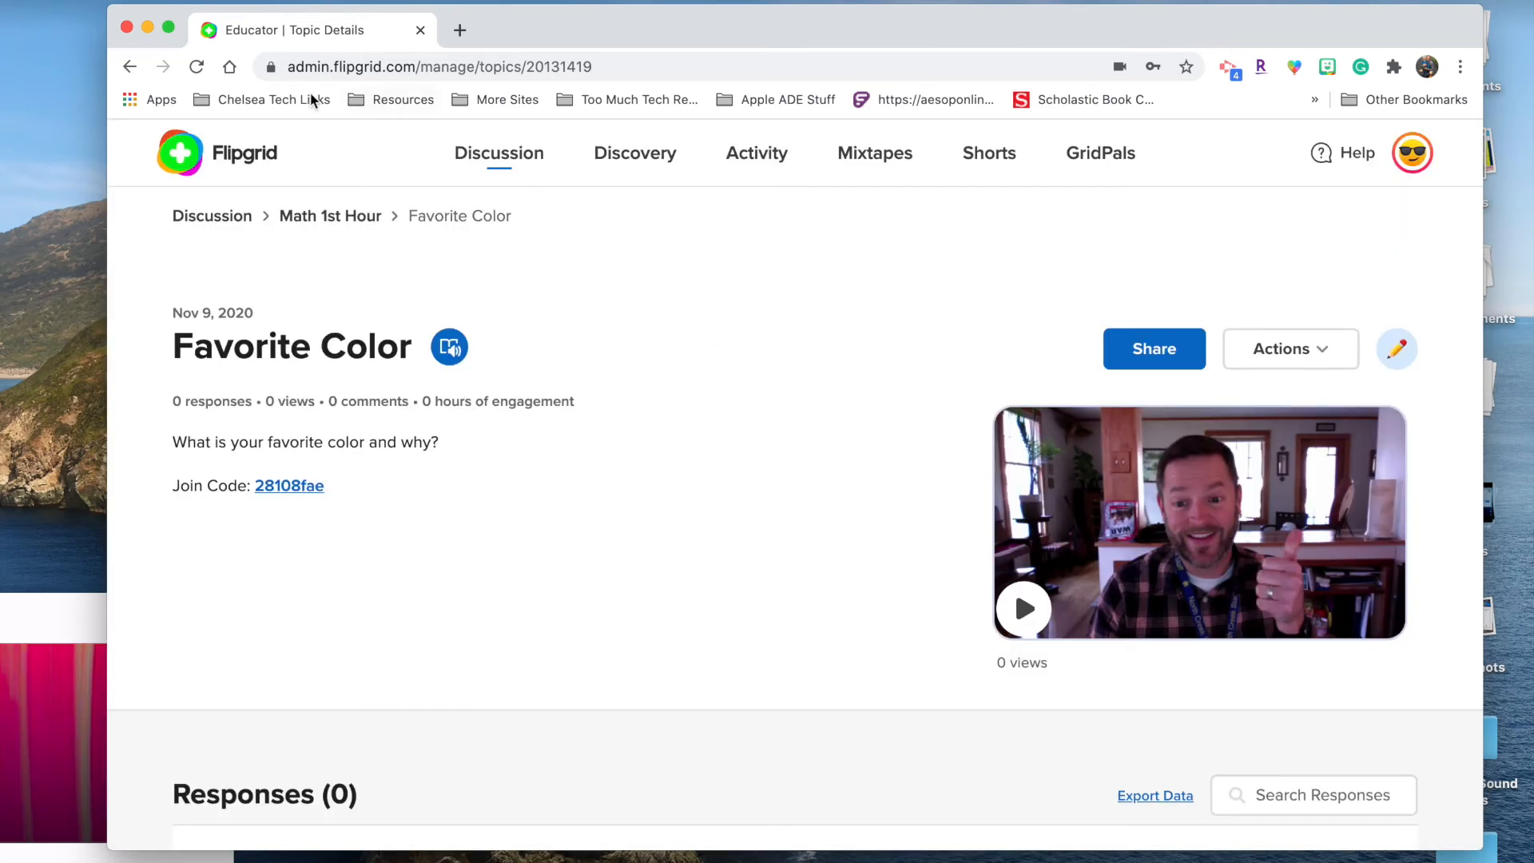
left_click(182, 170)
scroll(577, 599, "down", 2)
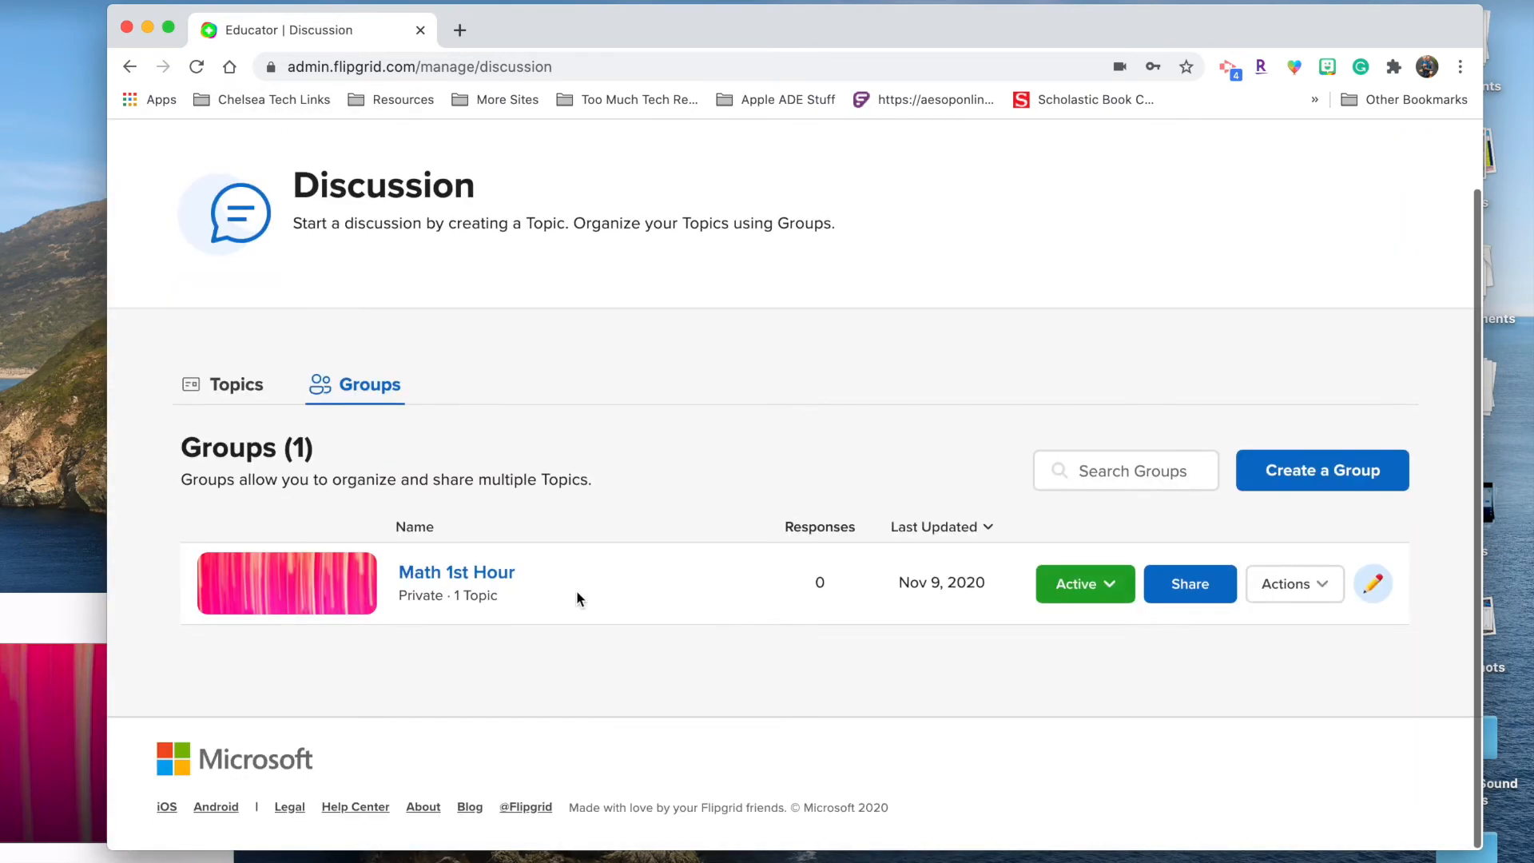
left_click(361, 591)
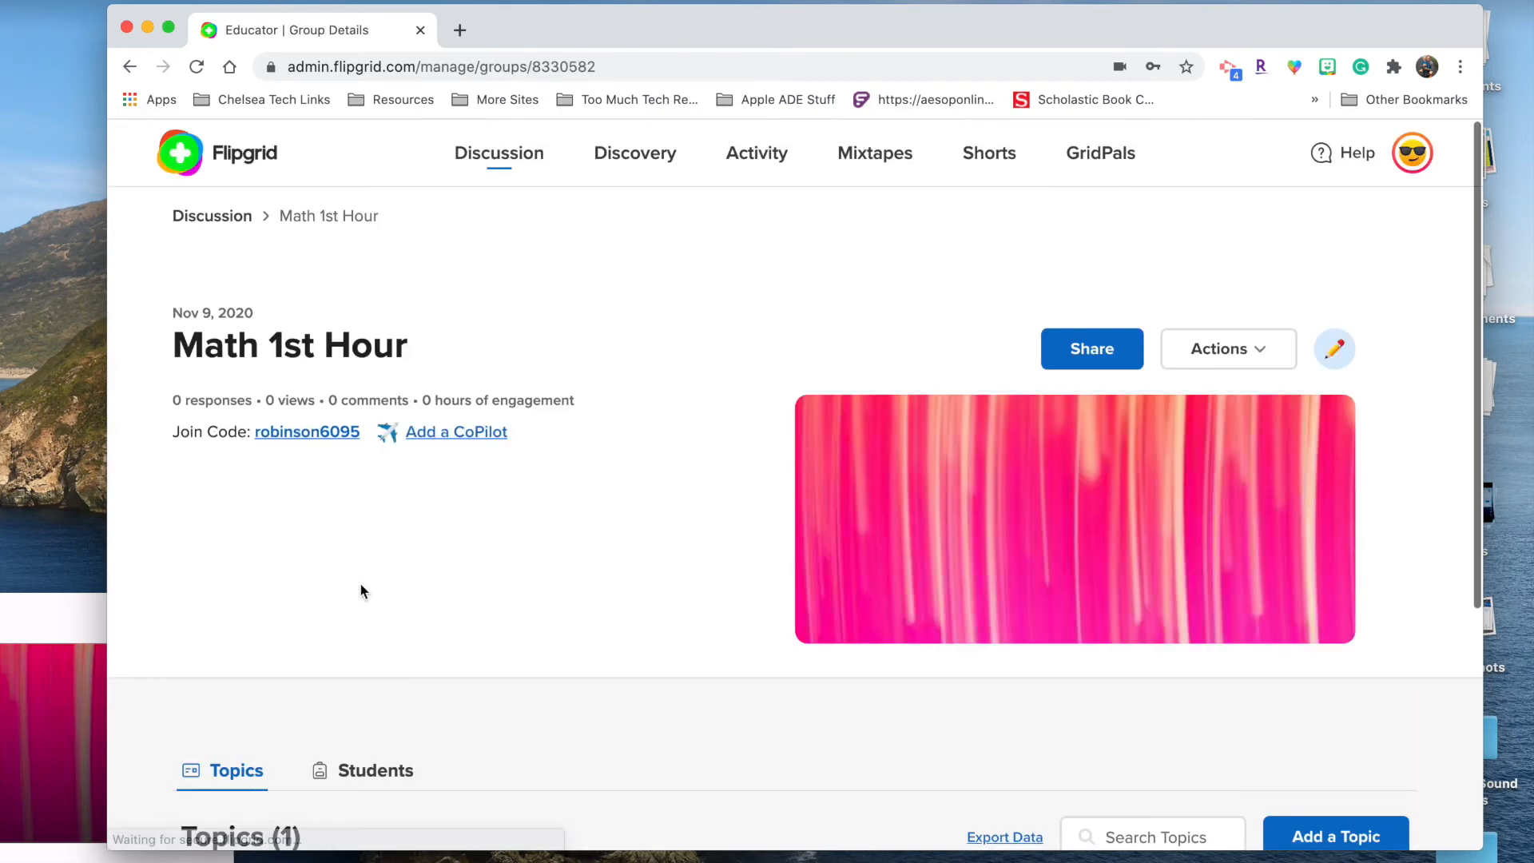
scroll(586, 572, "down", 4)
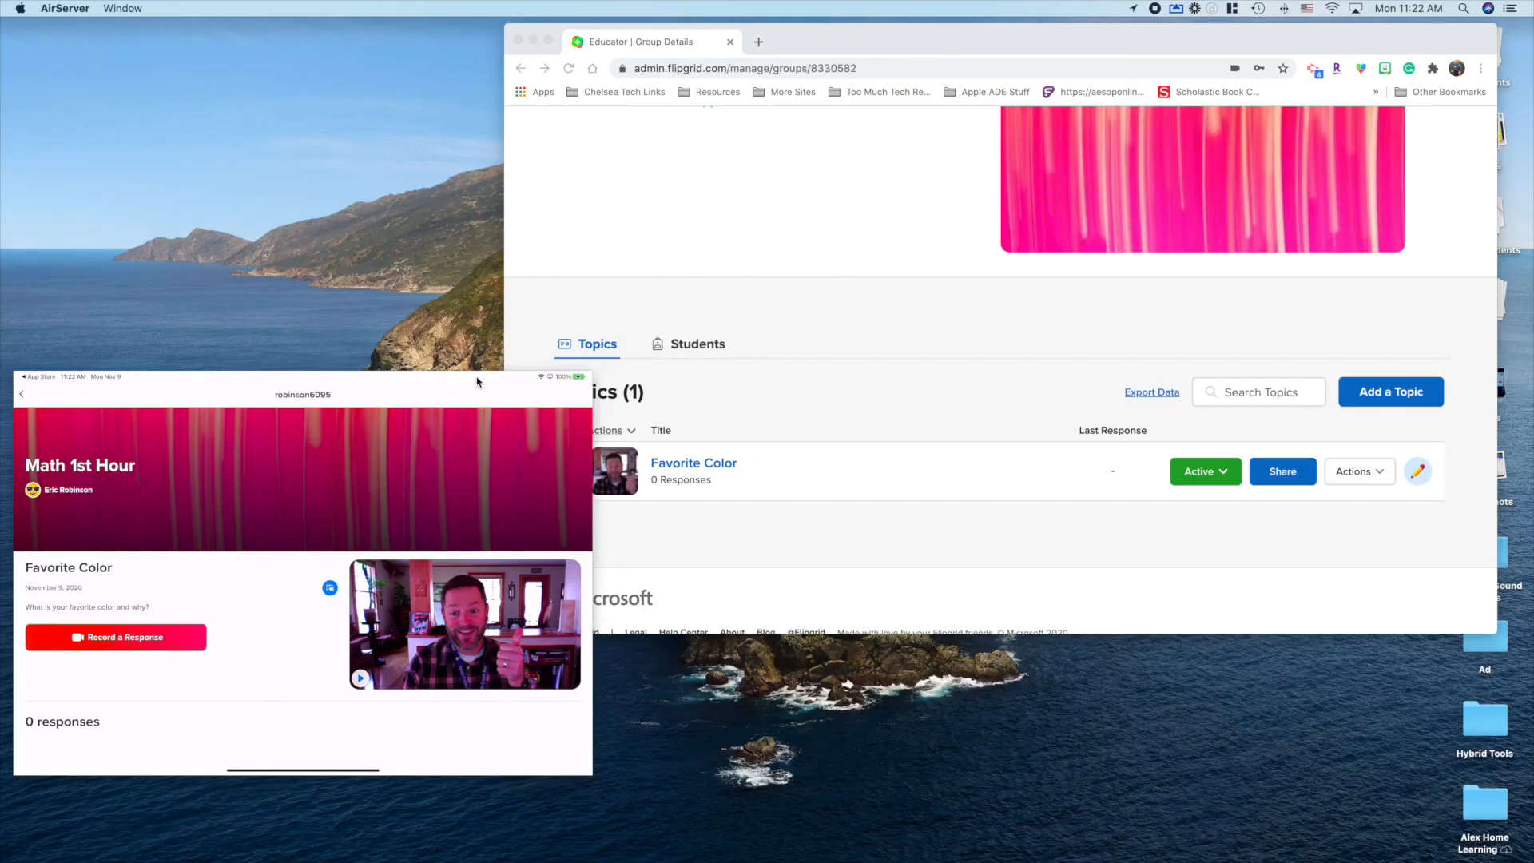
Step: Reposition the iPad mirror, then play the student's Favorite Color response and go back
left_click_drag(476, 381, 531, 462)
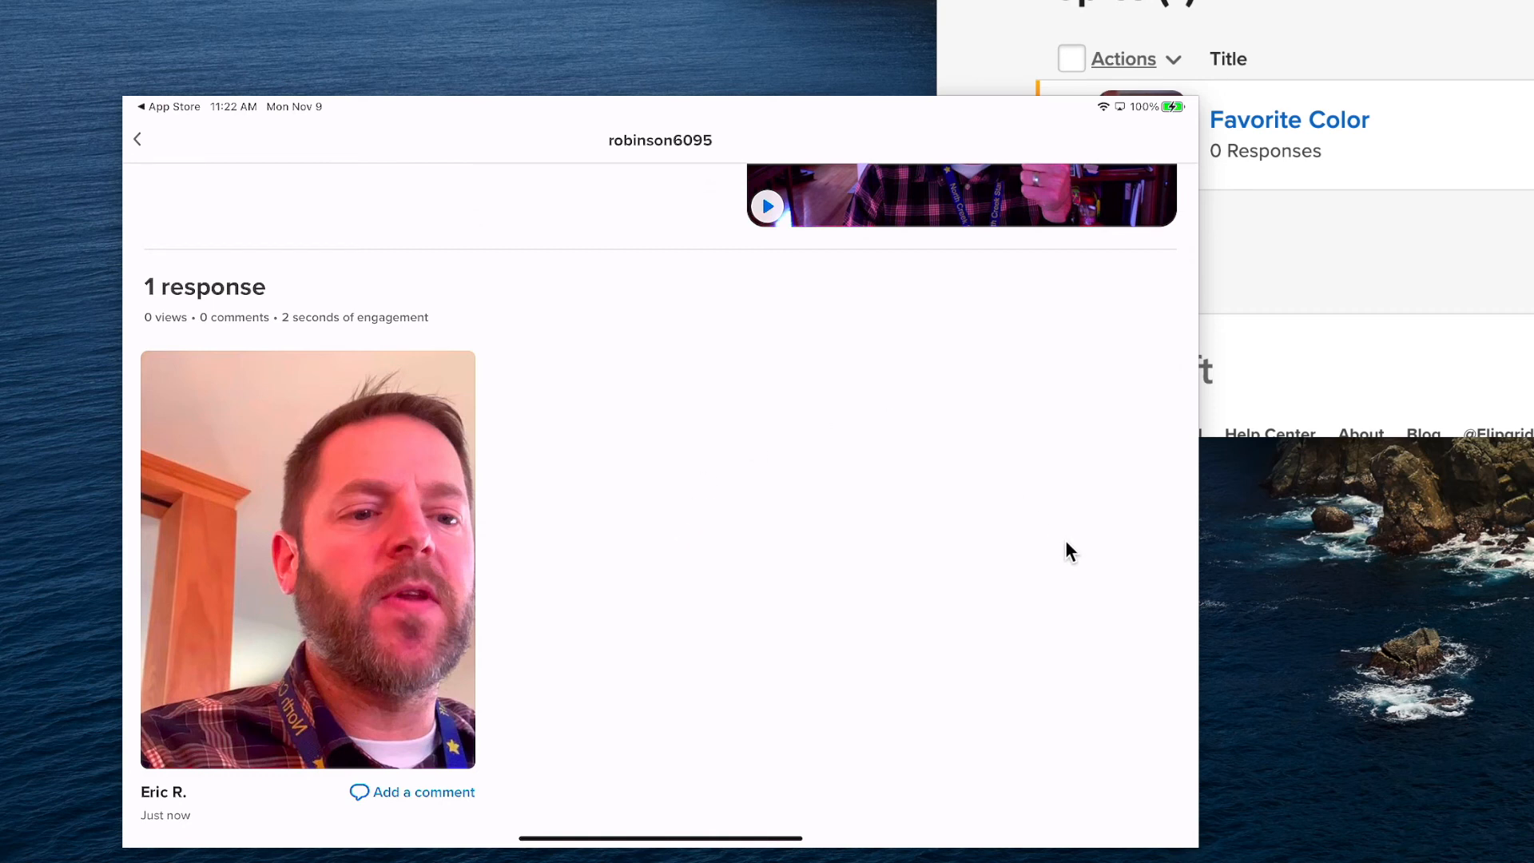
scroll(397, 783, "down", 2)
left_click(412, 780)
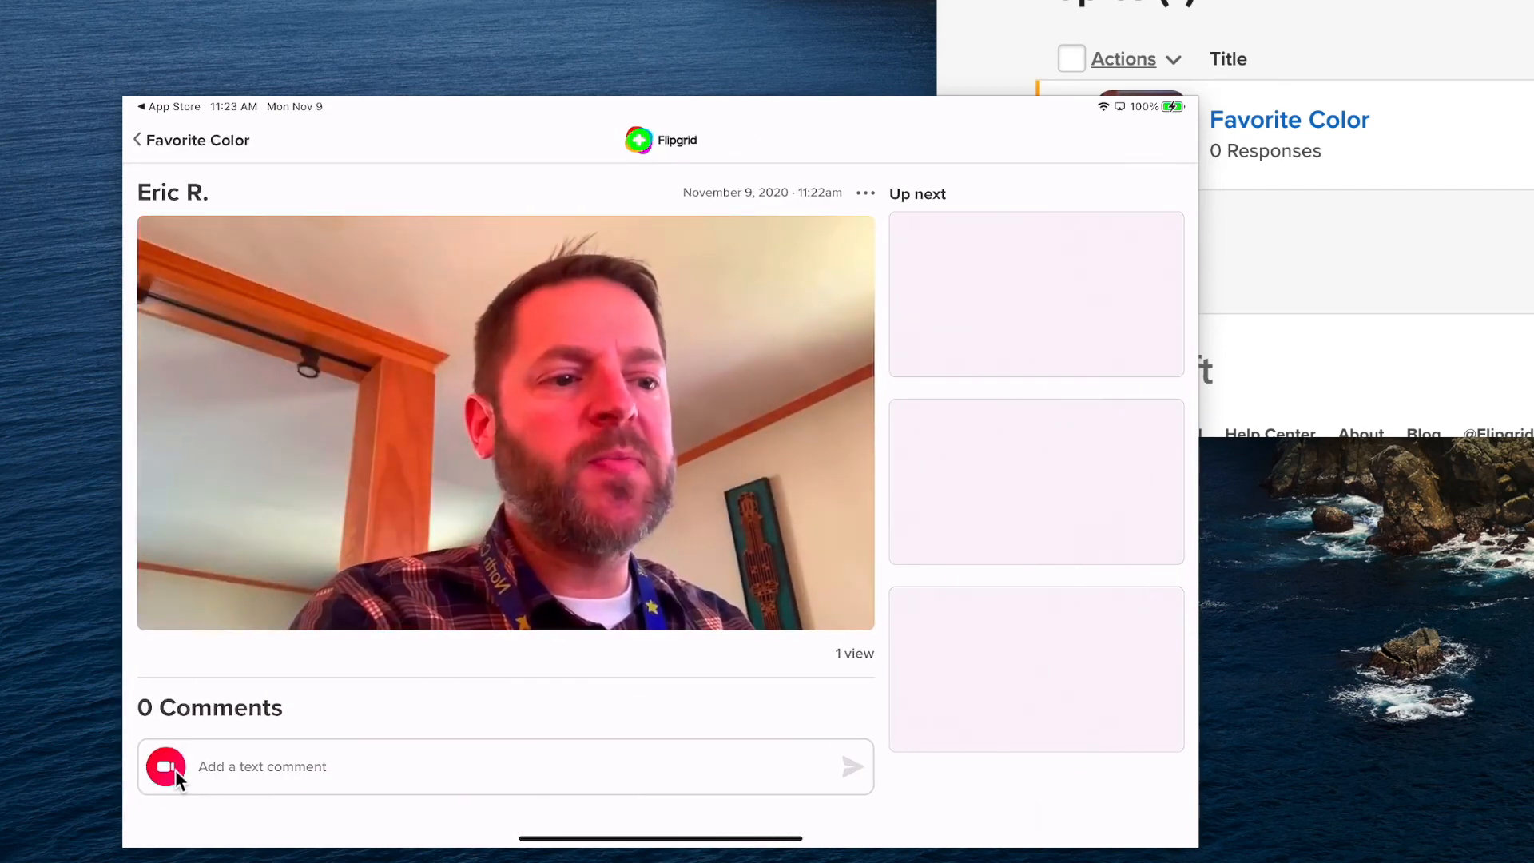
left_click(191, 140)
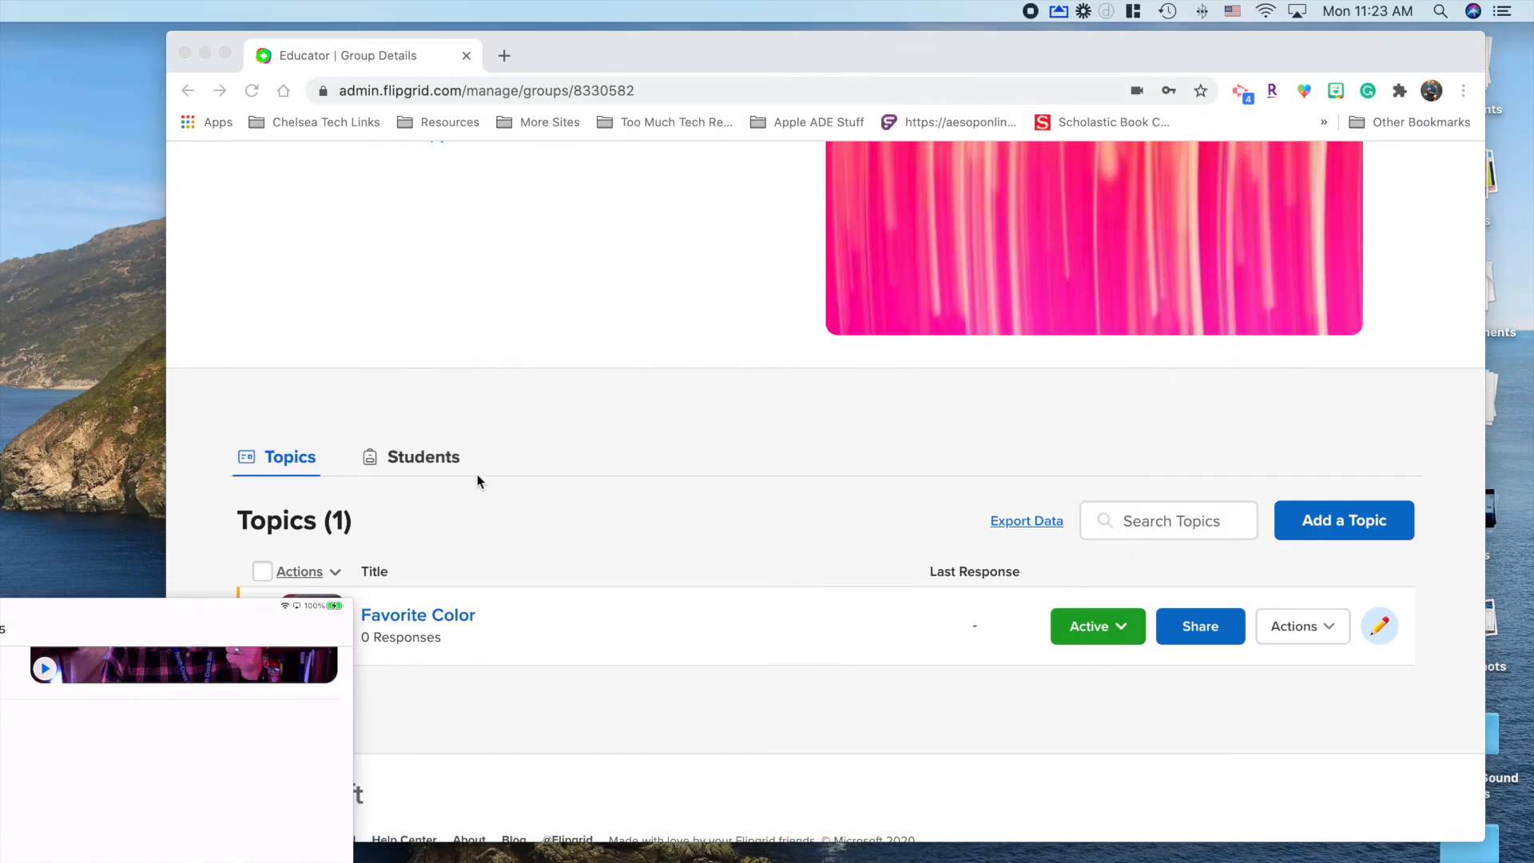
Step: Open Favorite Color's topic details in the browser and pin the student's response
left_click(534, 367)
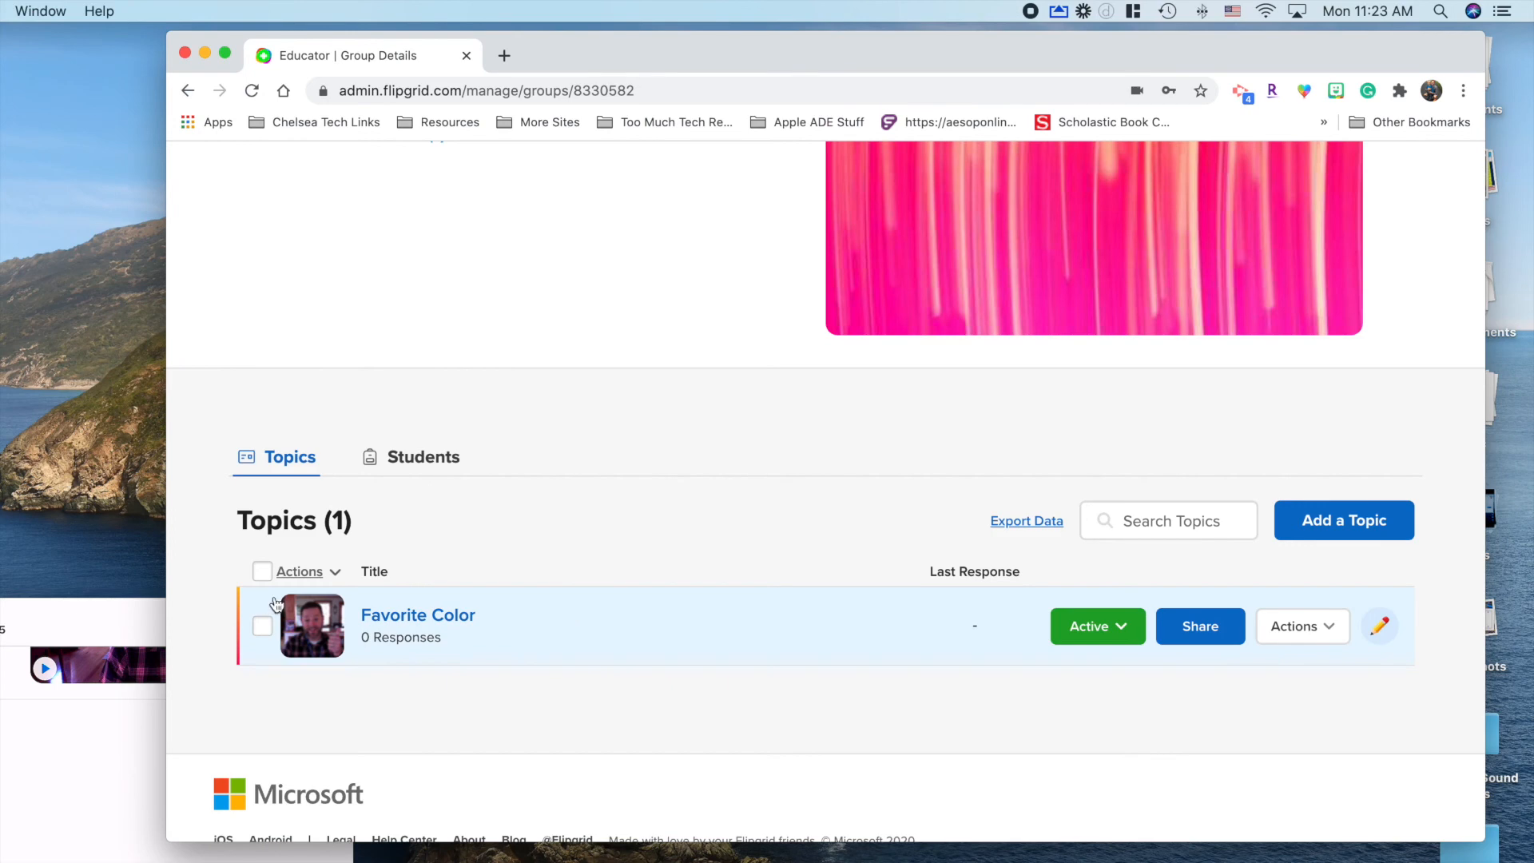
left_click(419, 616)
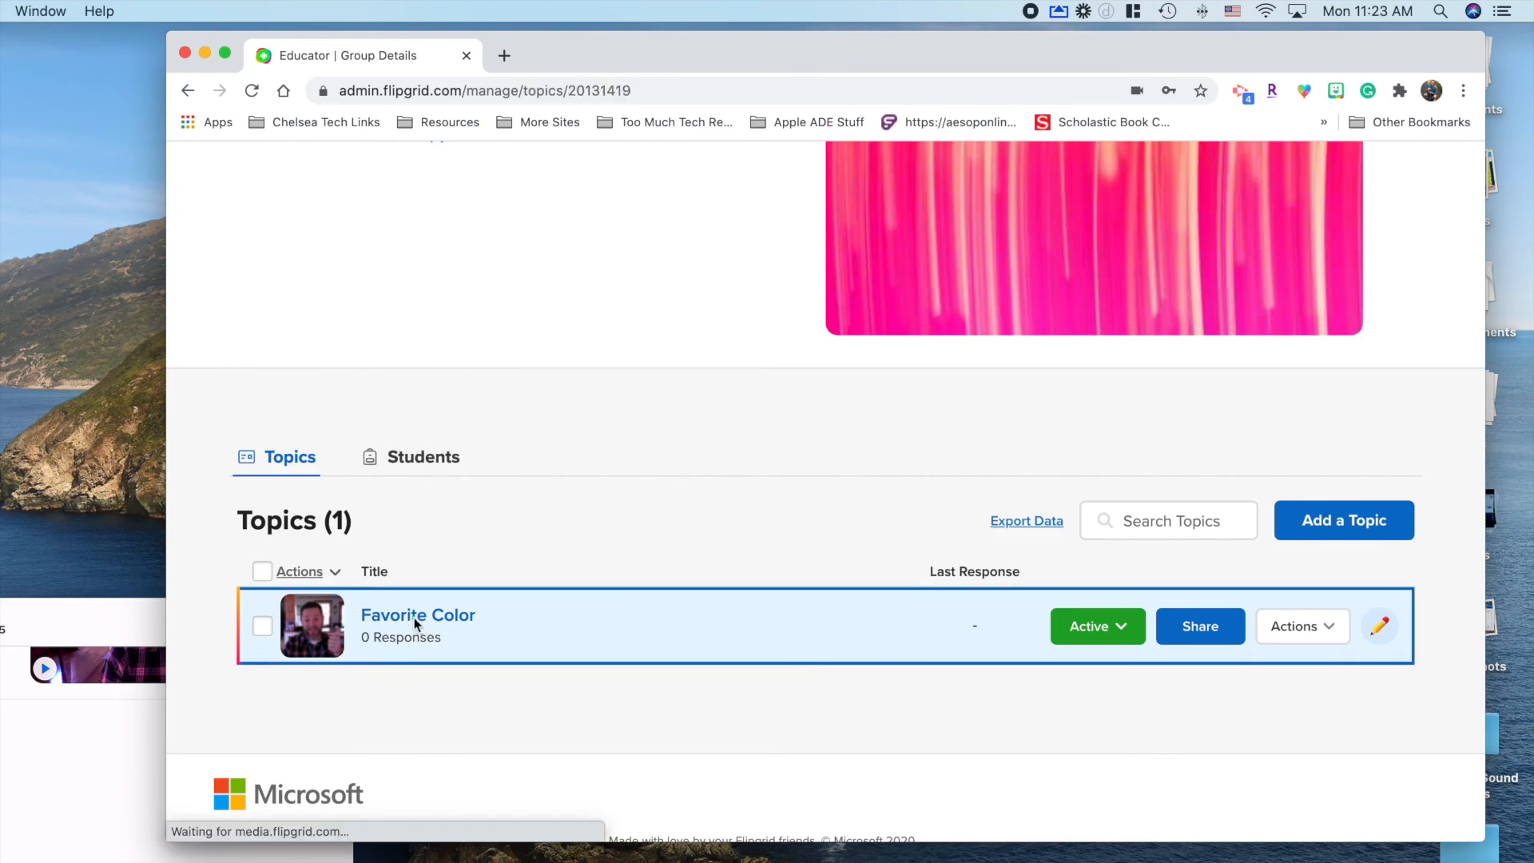
scroll(496, 592, "down", 4)
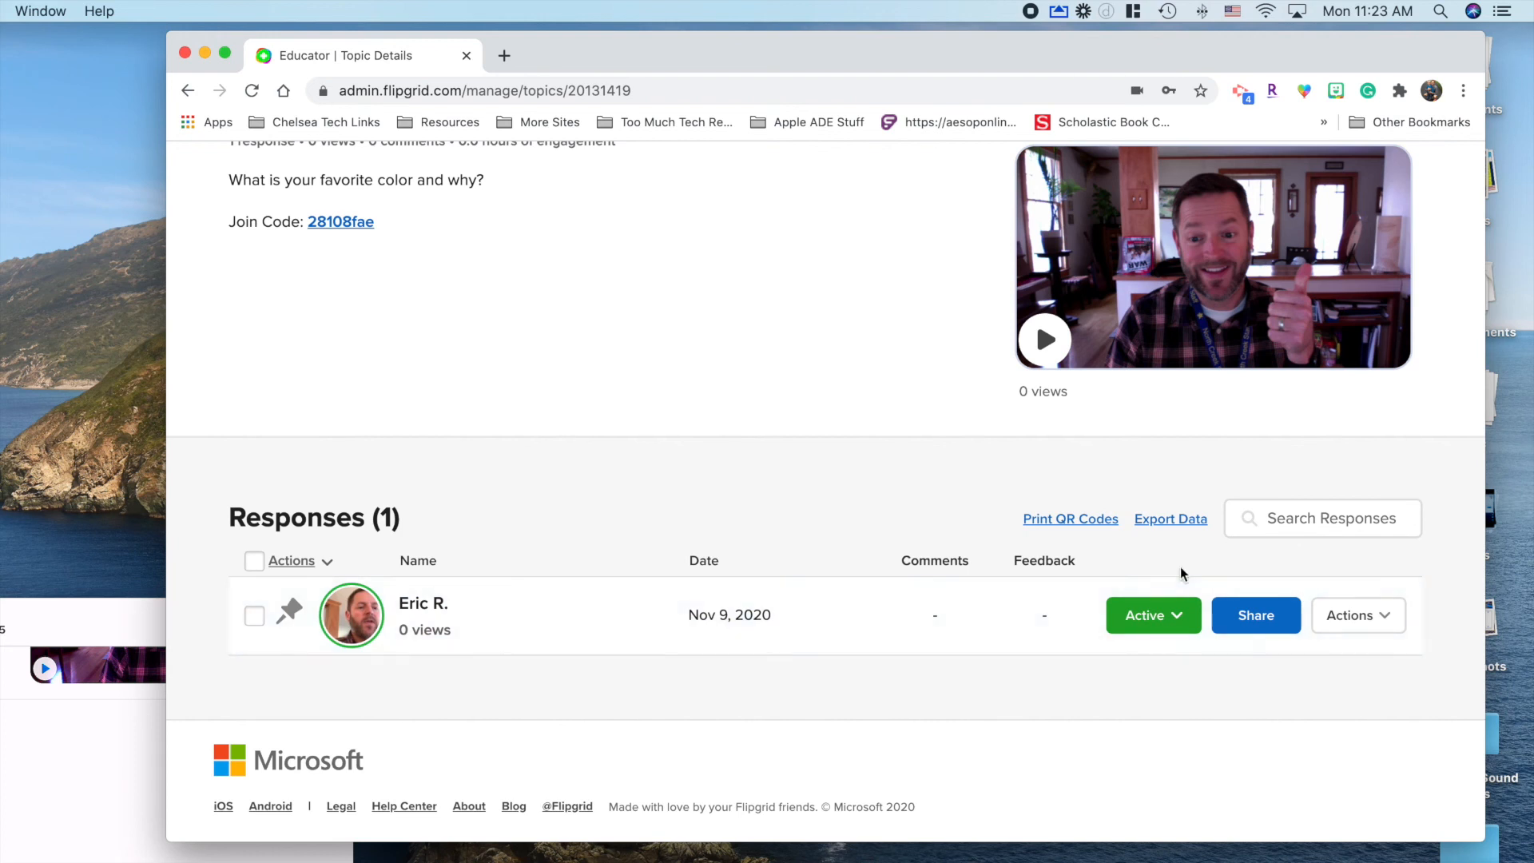
left_click(1192, 614)
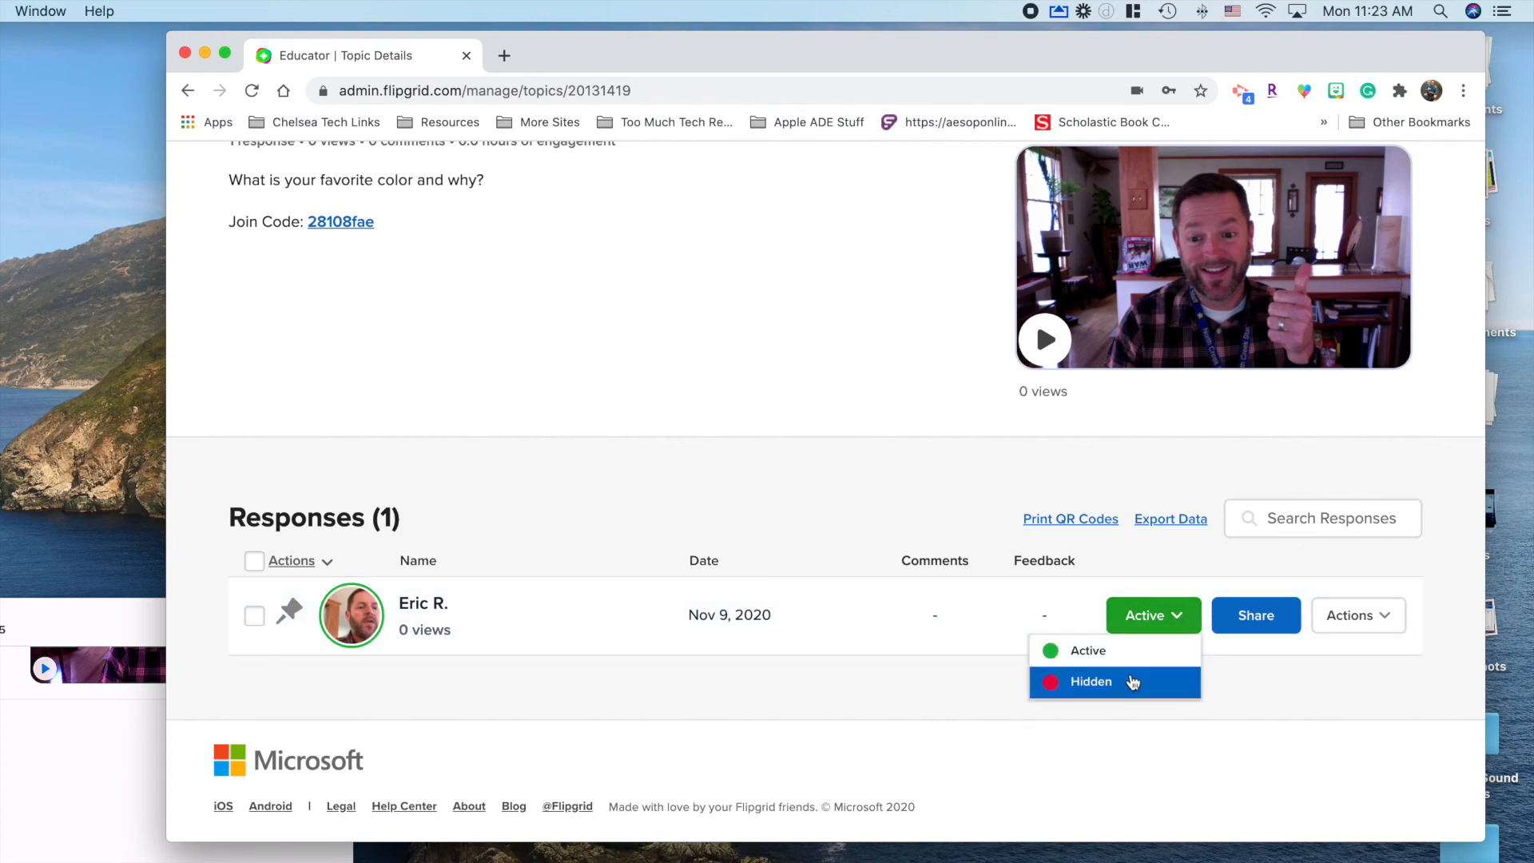
left_click(1381, 620)
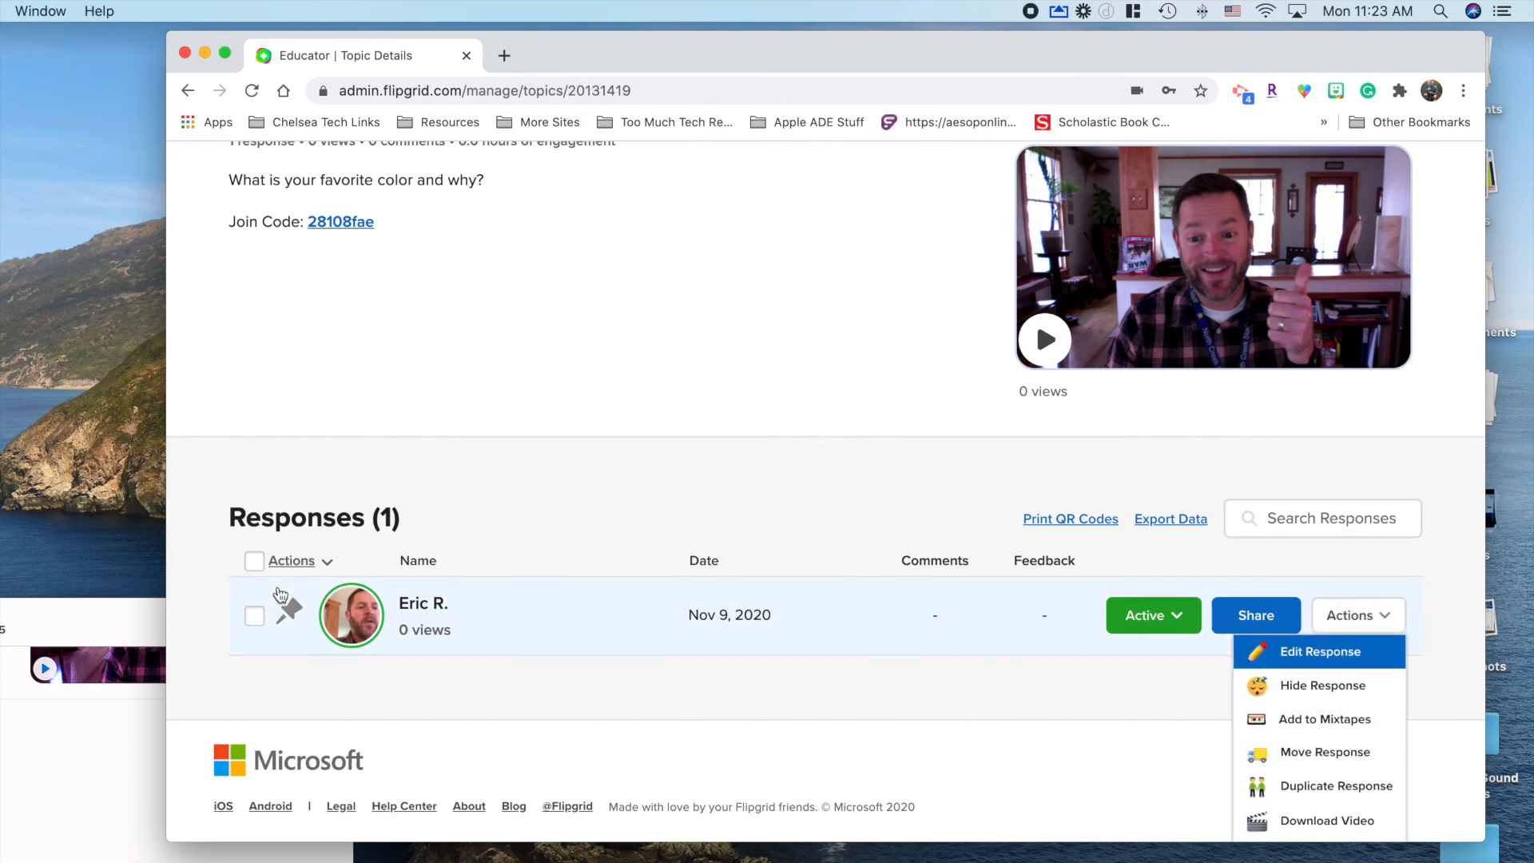
left_click(293, 611)
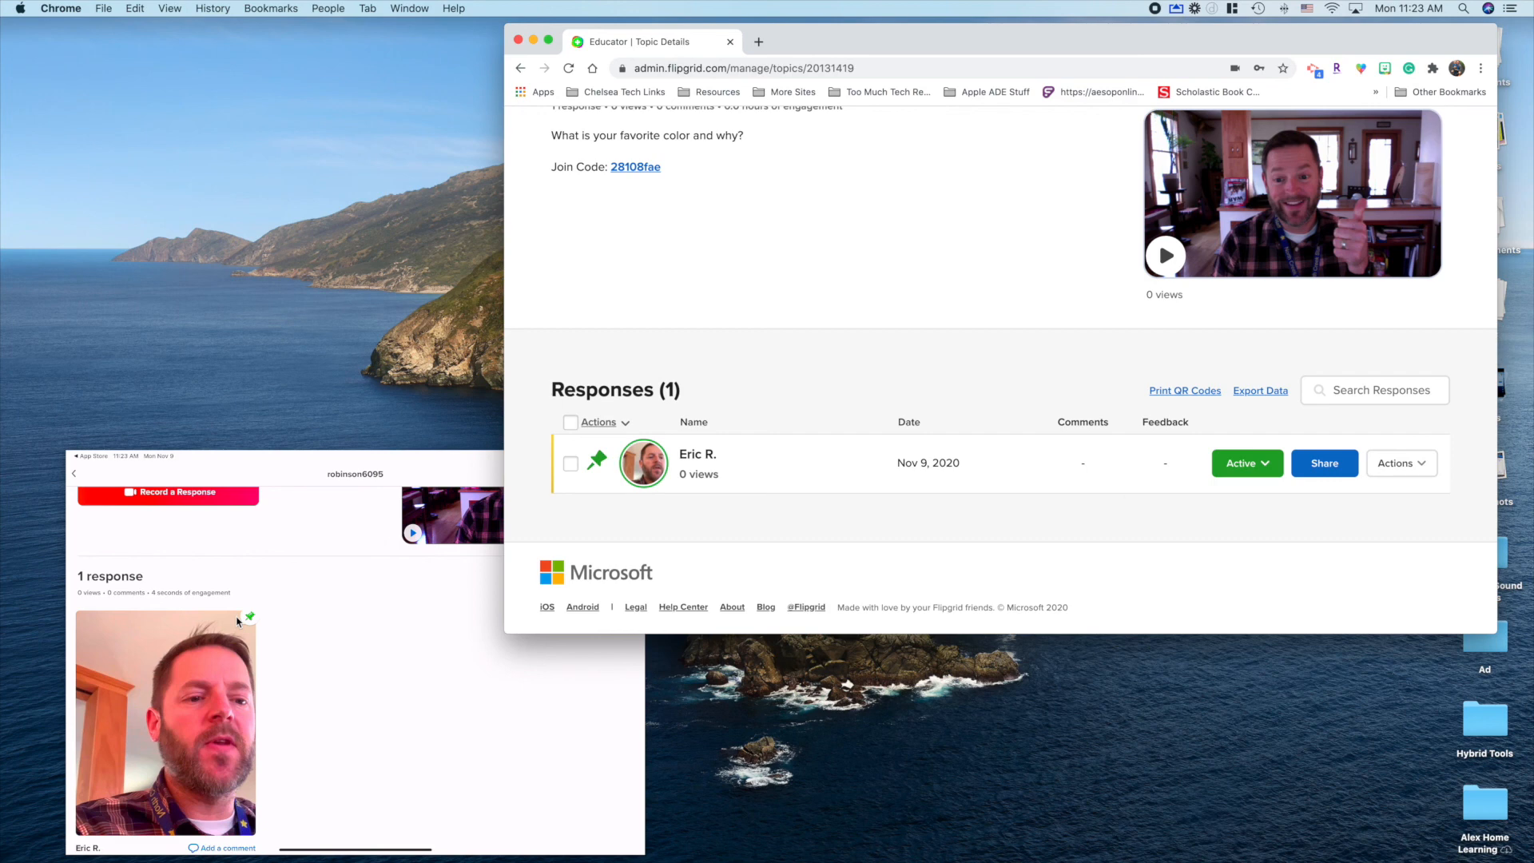
Step: Reopen the Math 1st Hour group and check Favorite Color's status options, leaving it Active
scroll(721, 248, "up", 5)
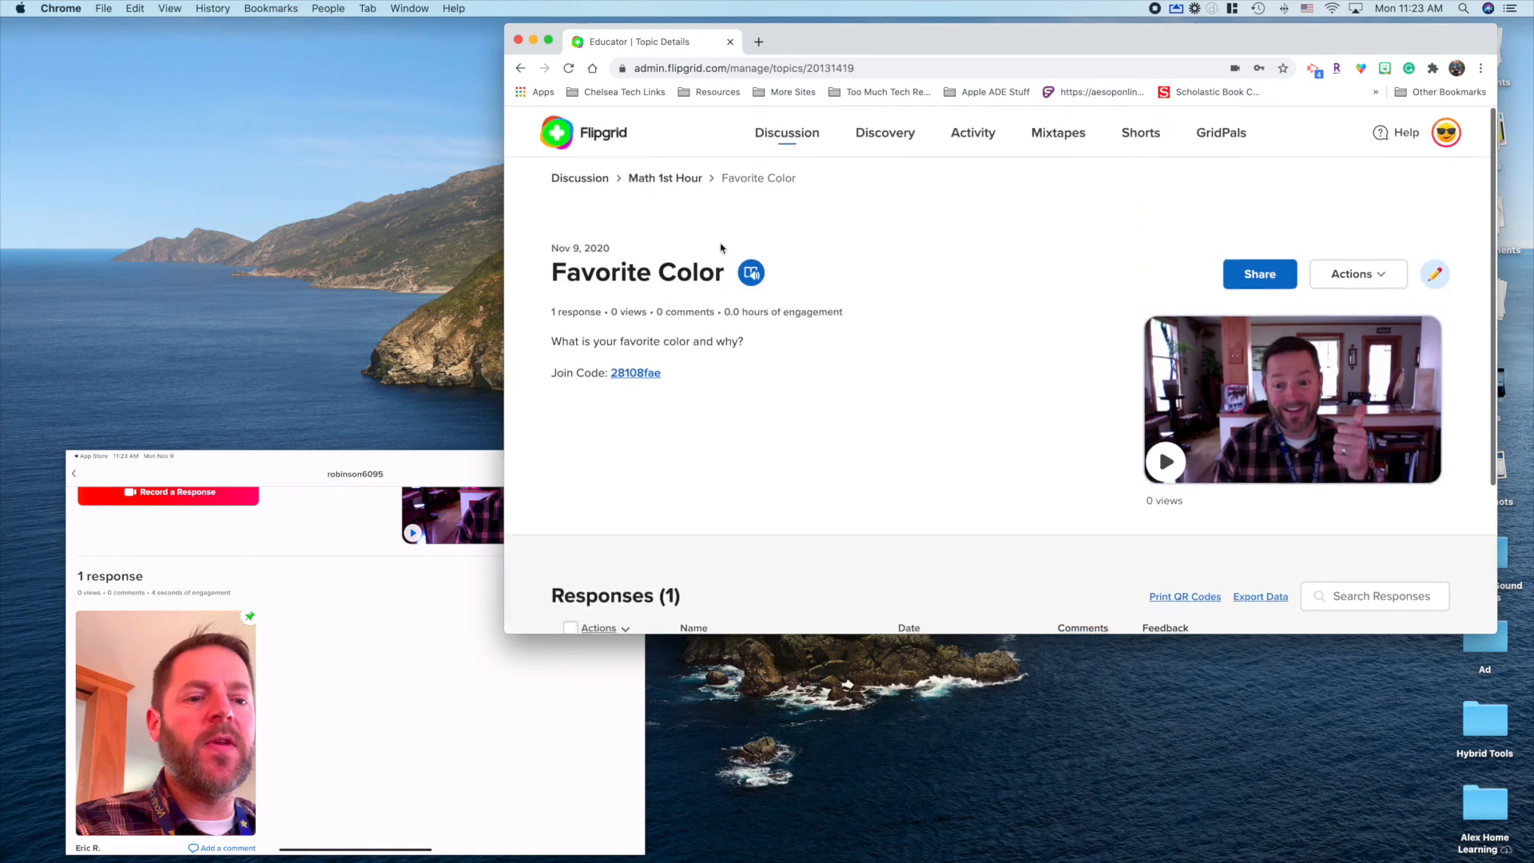
left_click(787, 130)
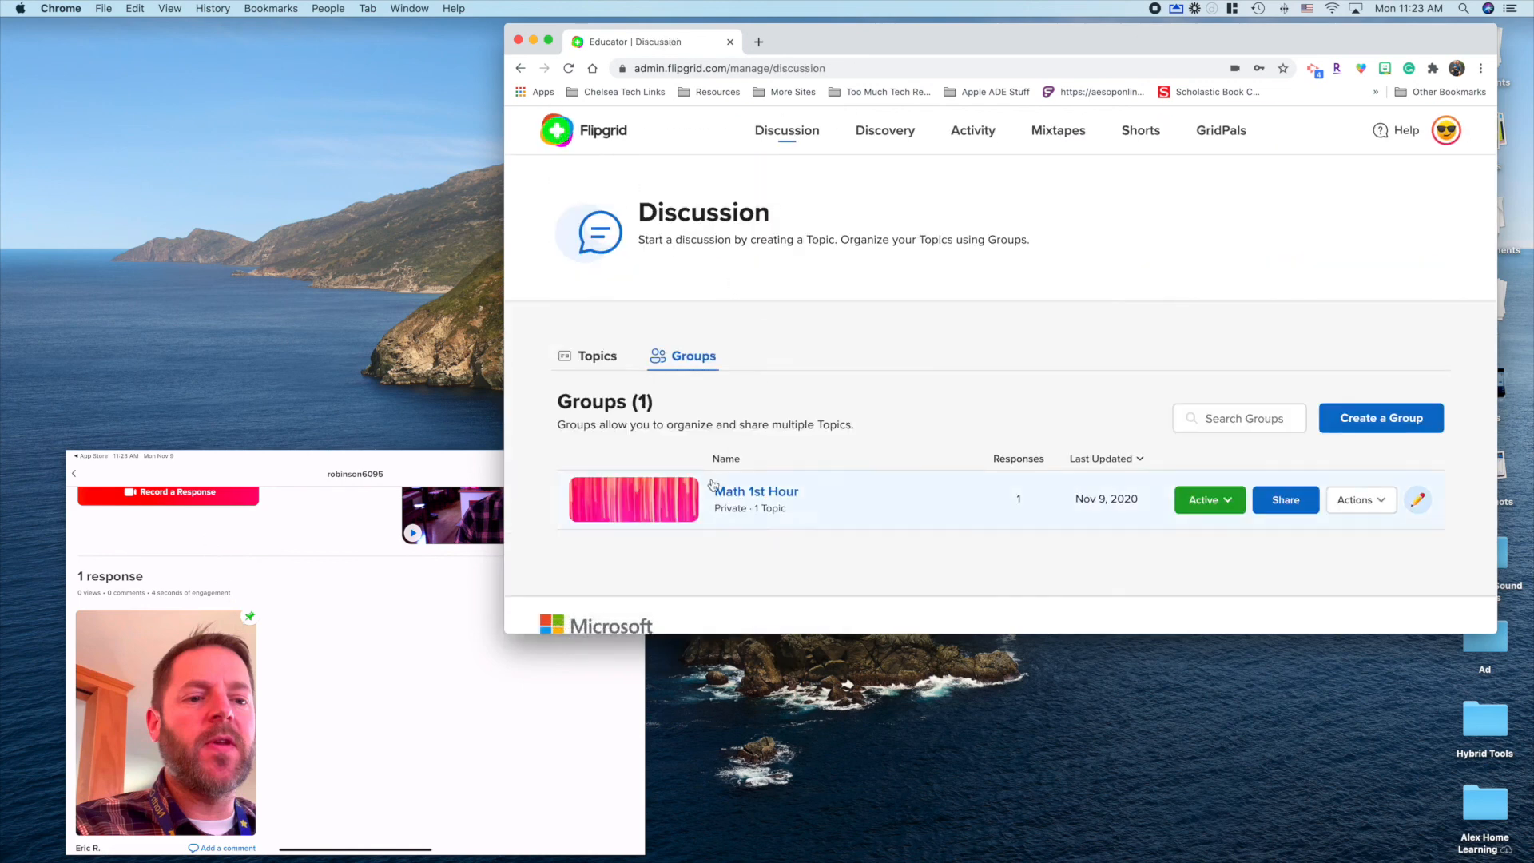
left_click(743, 494)
scroll(835, 513, "down", 5)
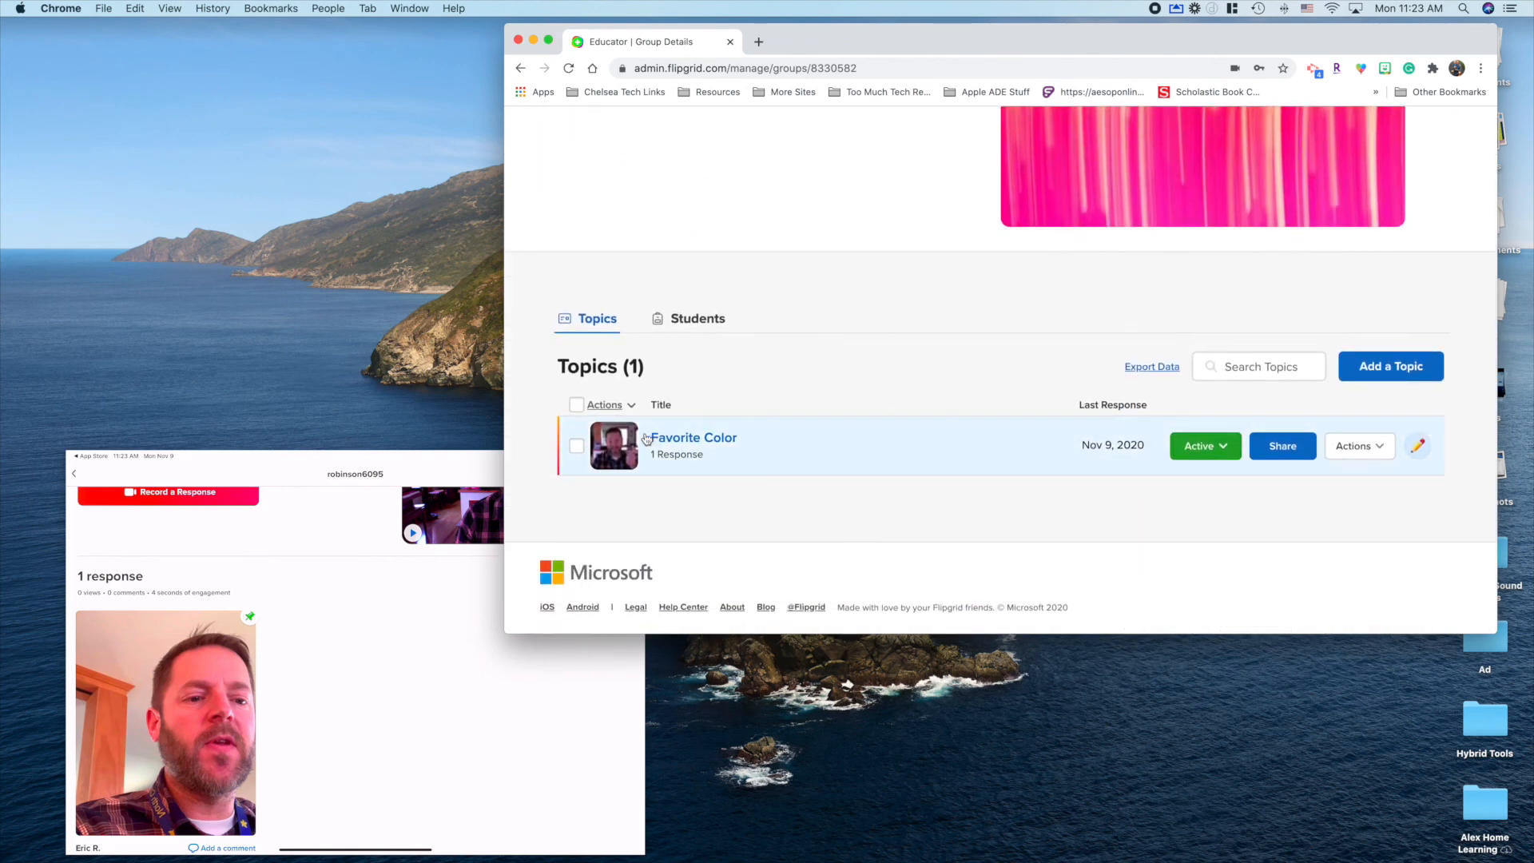
left_click(1213, 450)
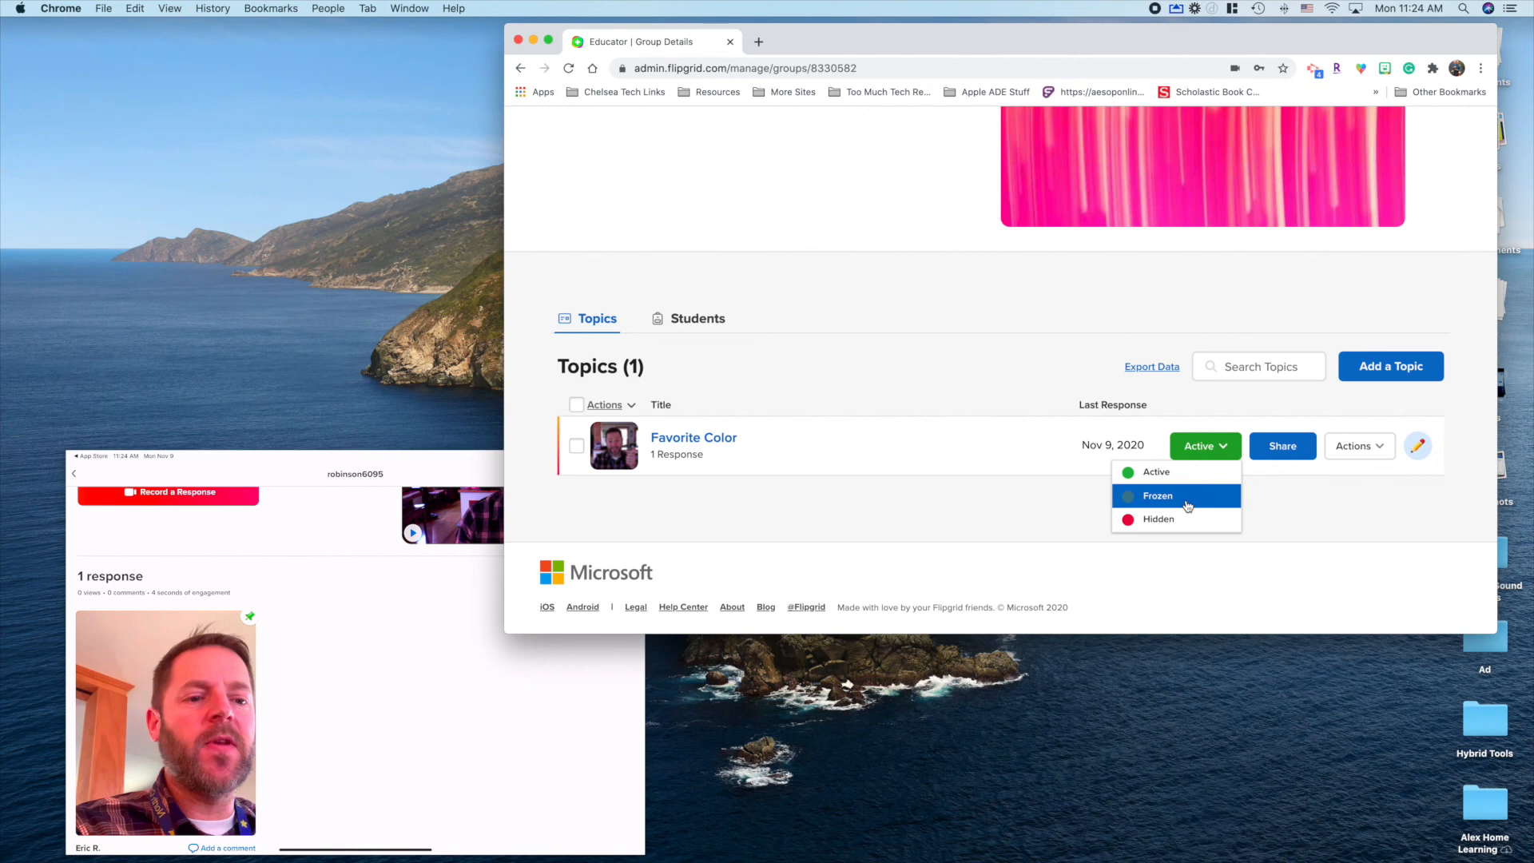
left_click(972, 397)
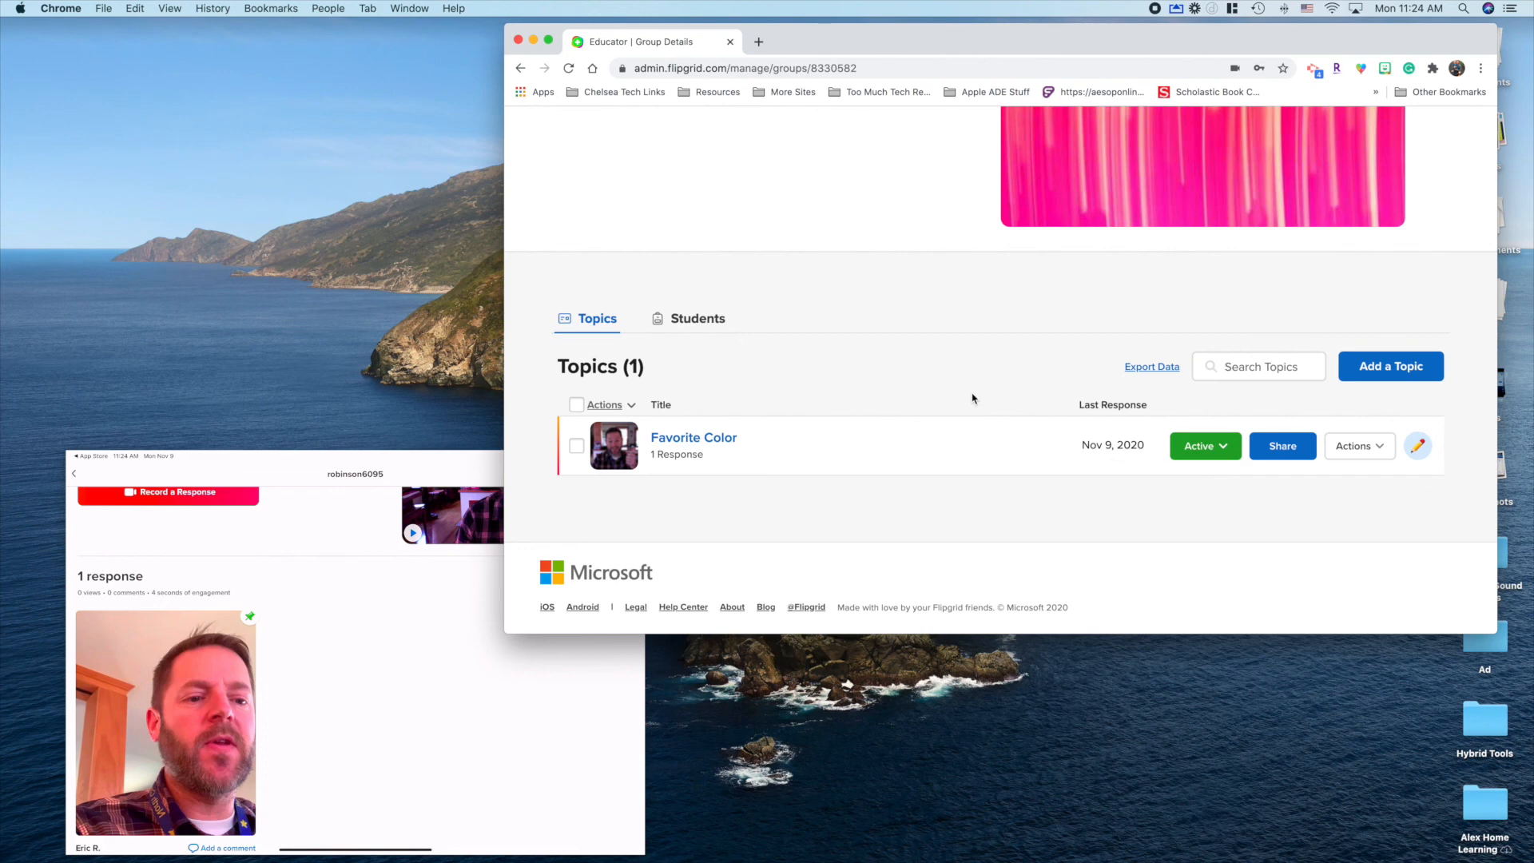